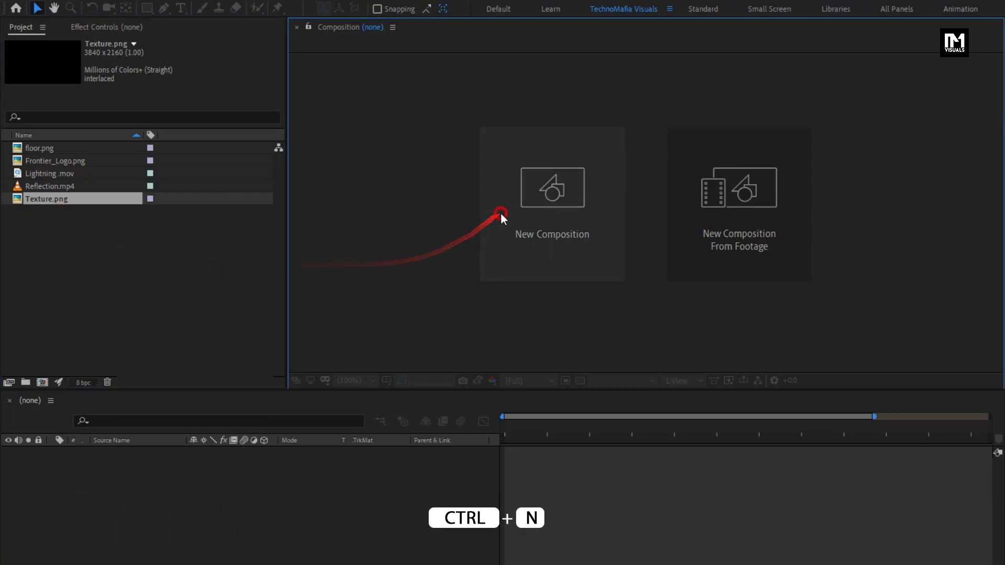
Create a composition named Logo_Reveal at 1920 x 1080, 30 fps, with a duration of 0:00:08:00.
key("ctrl+n")
type("Logo_Reveal")
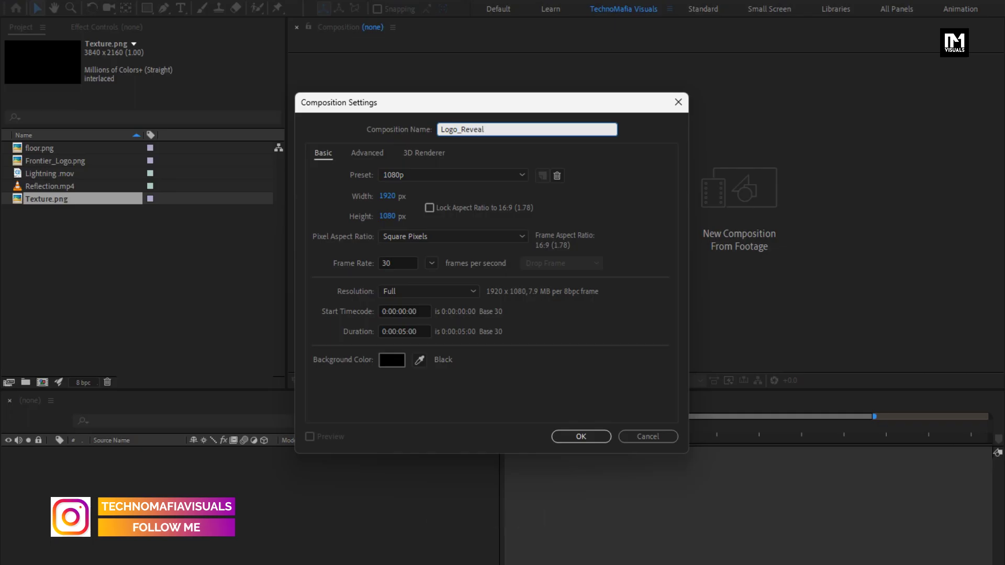
left_click(405, 330)
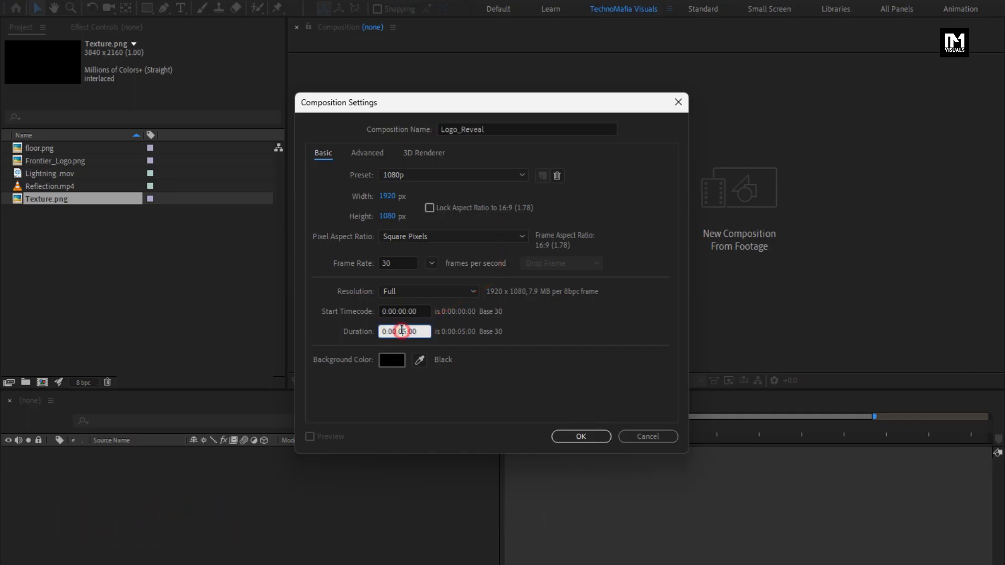
left_click(405, 331)
type("8")
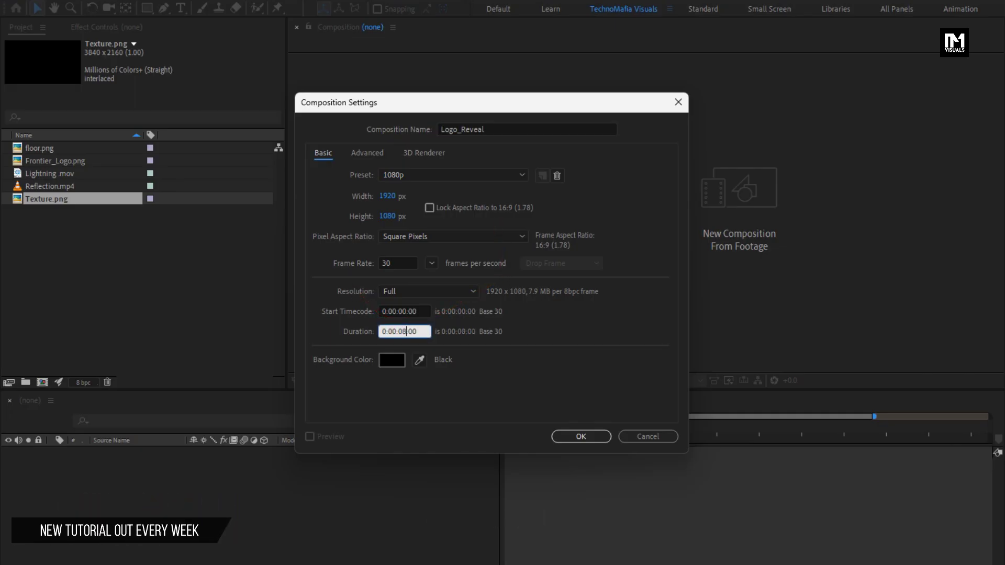
left_click(575, 437)
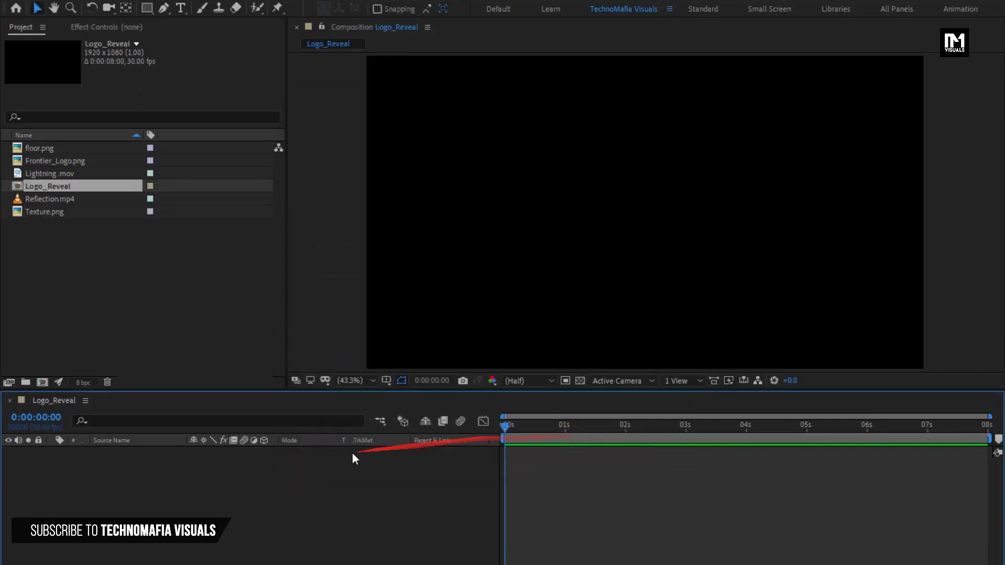
Add a black 1920 x 1080 solid layer named BG to the Logo_Reveal composition.
right_click(224, 457)
mouse_move(314, 473)
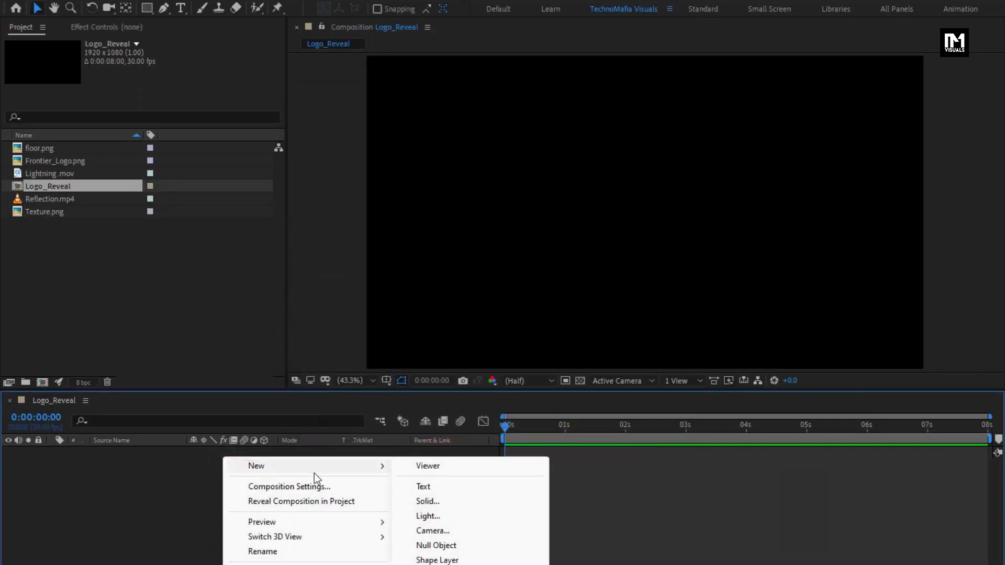
left_click(427, 501)
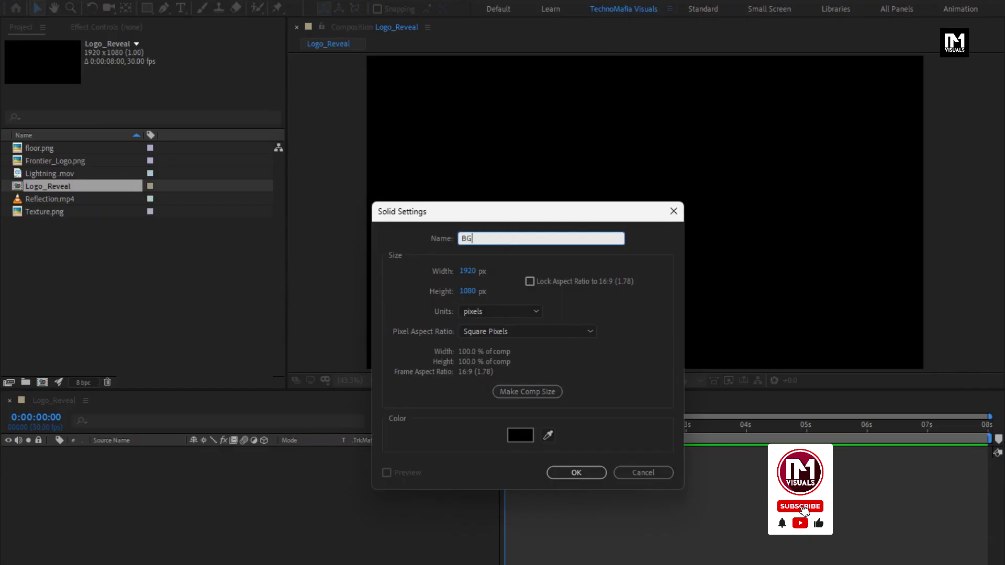
left_click(566, 470)
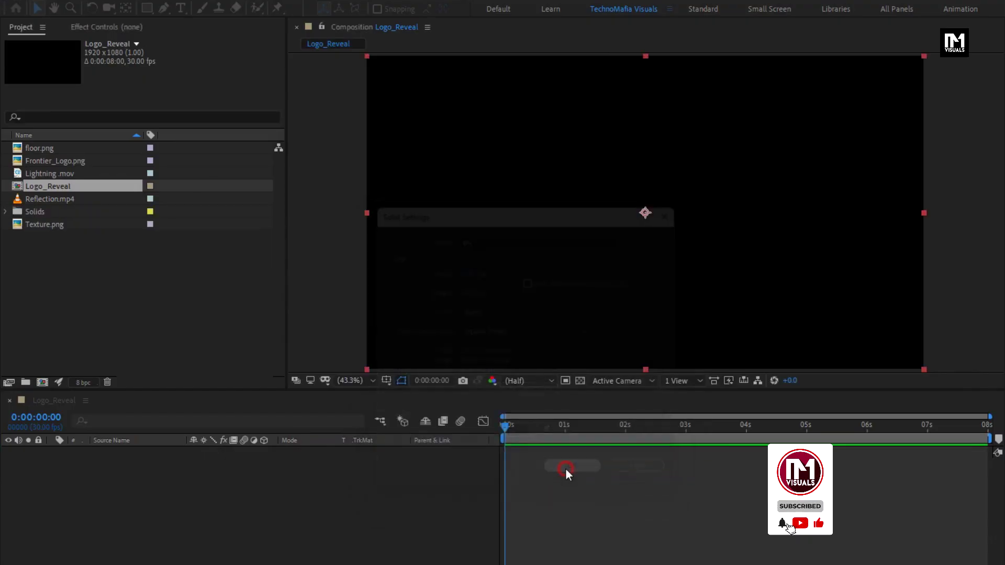
Find the Gradient Ramp effect and apply it to the BG solid.
left_click(818, 45)
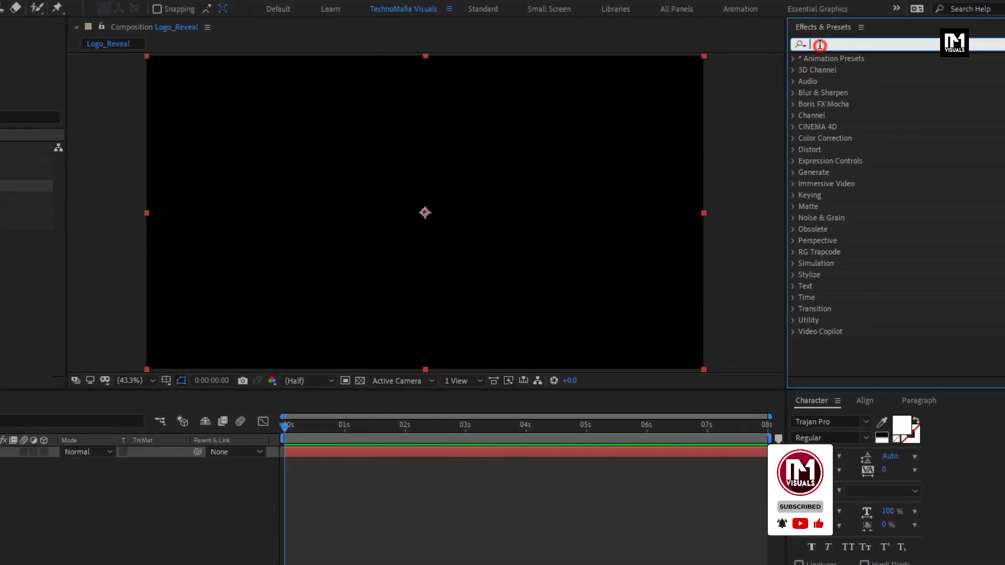
type("ramp")
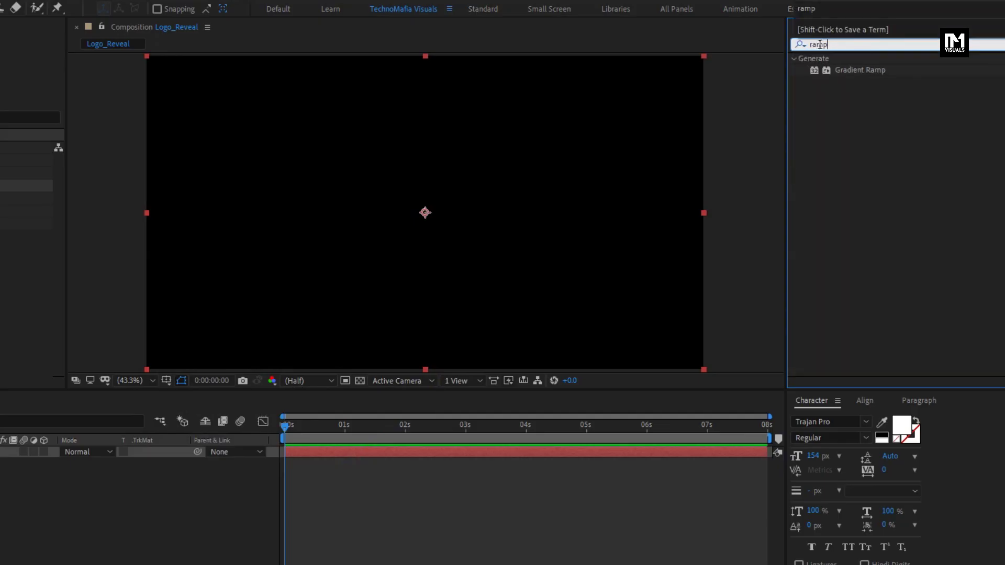
left_click_drag(849, 72, 463, 187)
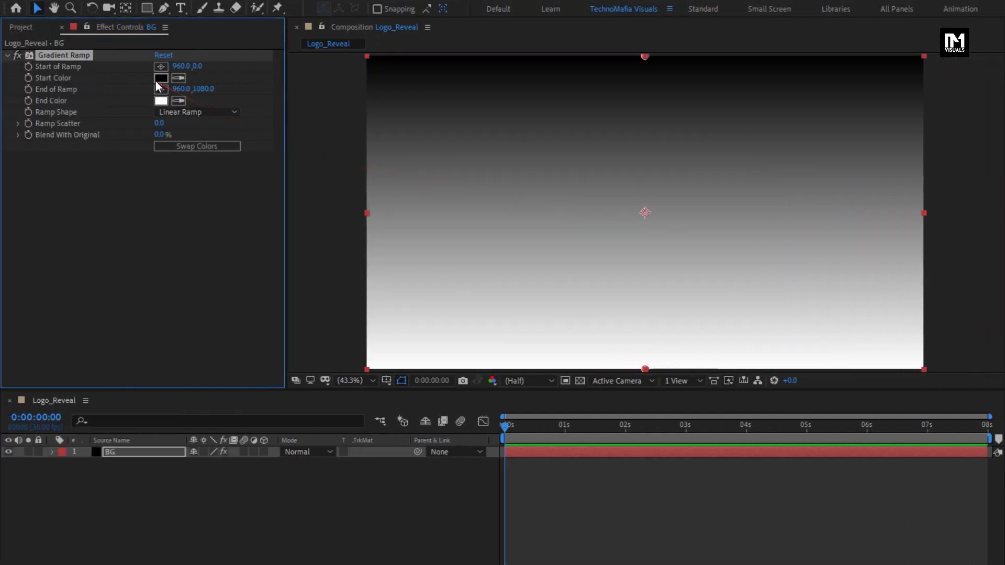
Set the Gradient Ramp's start color to a very dark red and its end color to black (000000).
left_click(161, 78)
left_click_drag(296, 387, 298, 395)
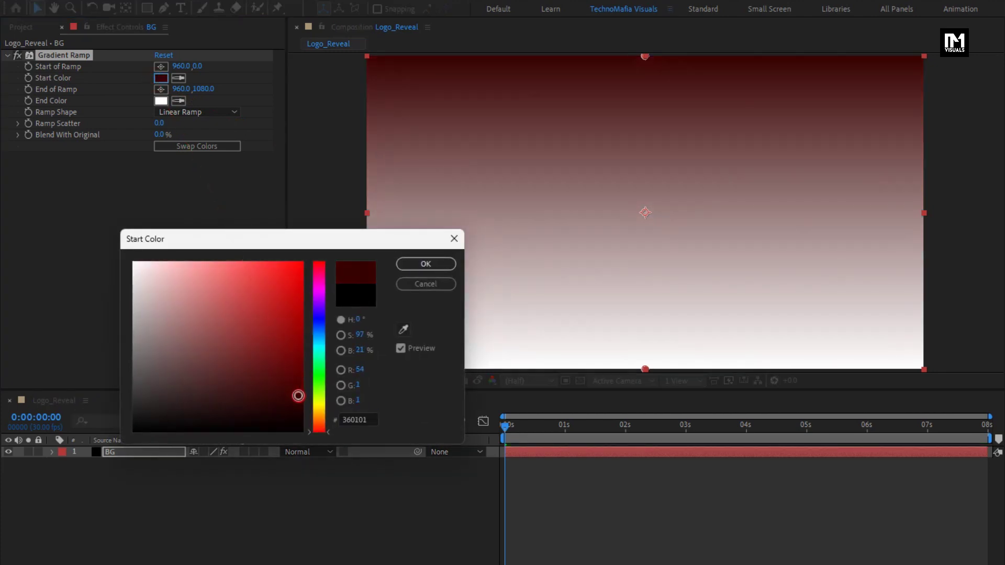
left_click(406, 271)
left_click(161, 101)
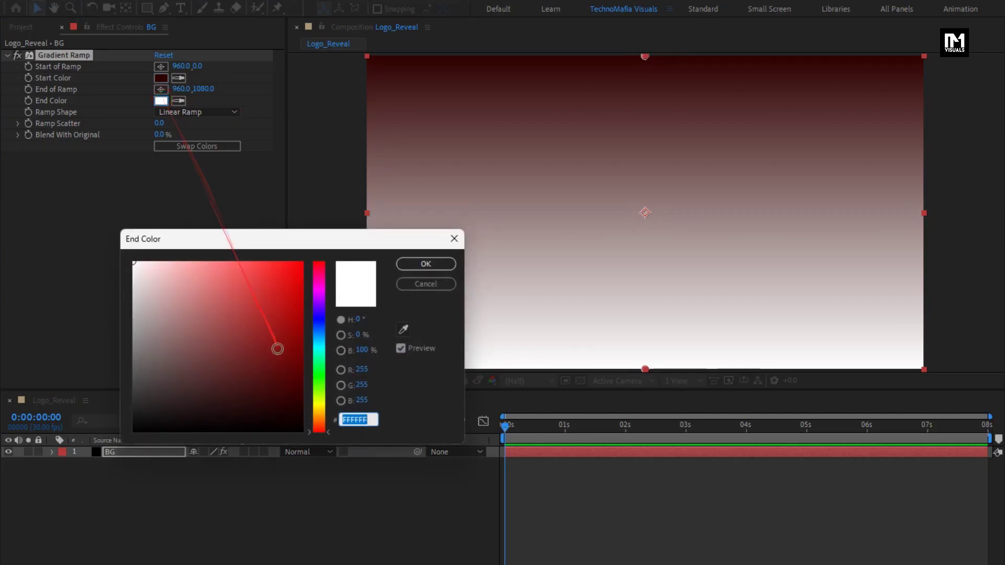
left_click_drag(278, 349, 289, 443)
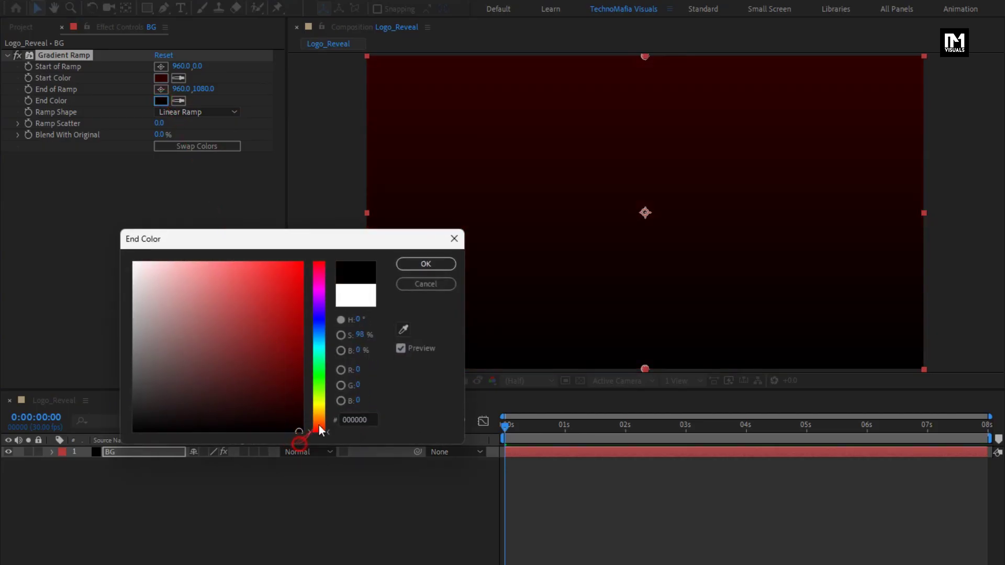
left_click(418, 264)
Change the BG gradient's ramp shape to Radial Ramp and set its ramp scatter to 500.
left_click(194, 113)
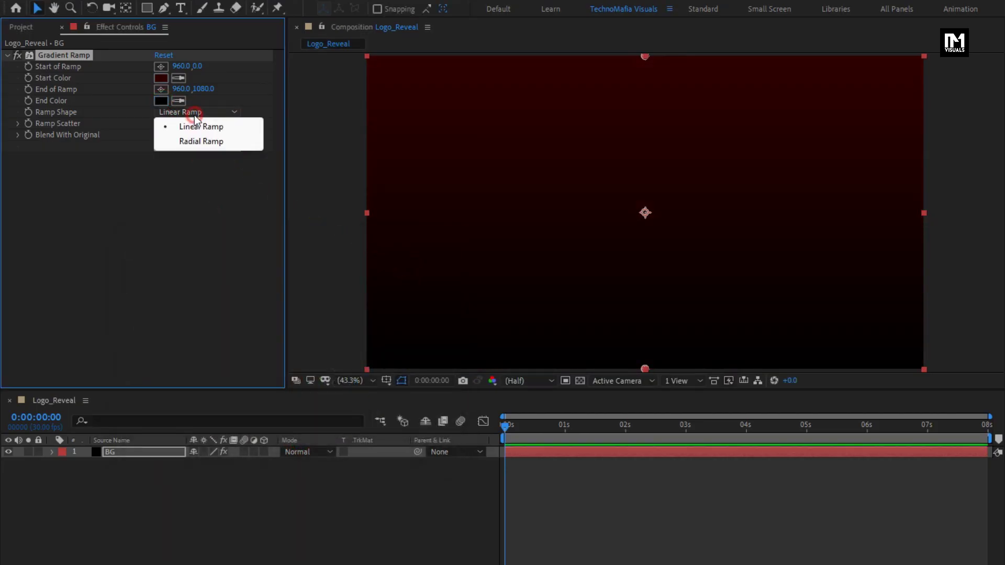
left_click(199, 143)
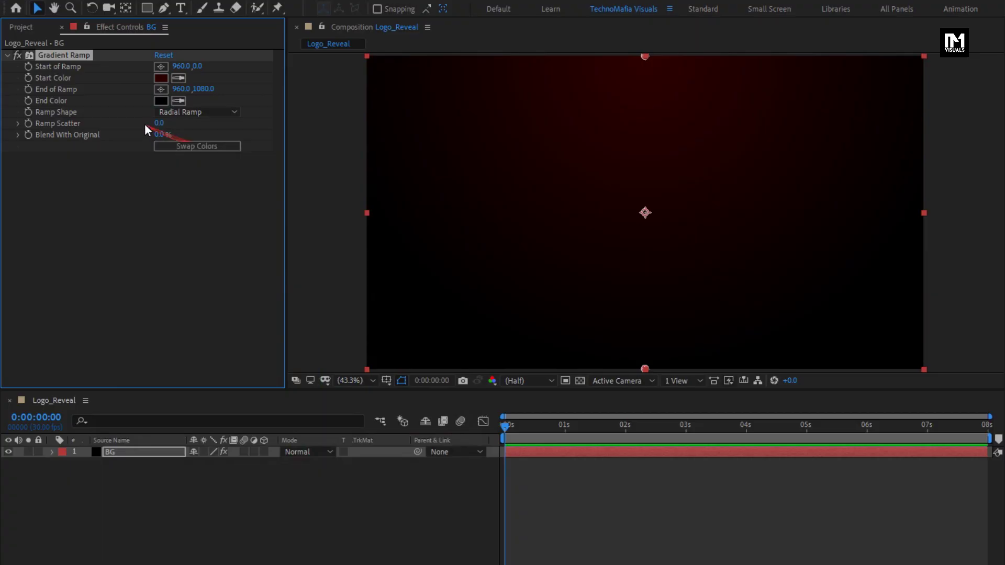
type("500")
Add Reflection.mp4 to the timeline above the BG layer and preview its motion up to 0:00:02:19.
left_click(27, 28)
left_click_drag(47, 197, 143, 448)
left_click_drag(521, 425, 663, 433)
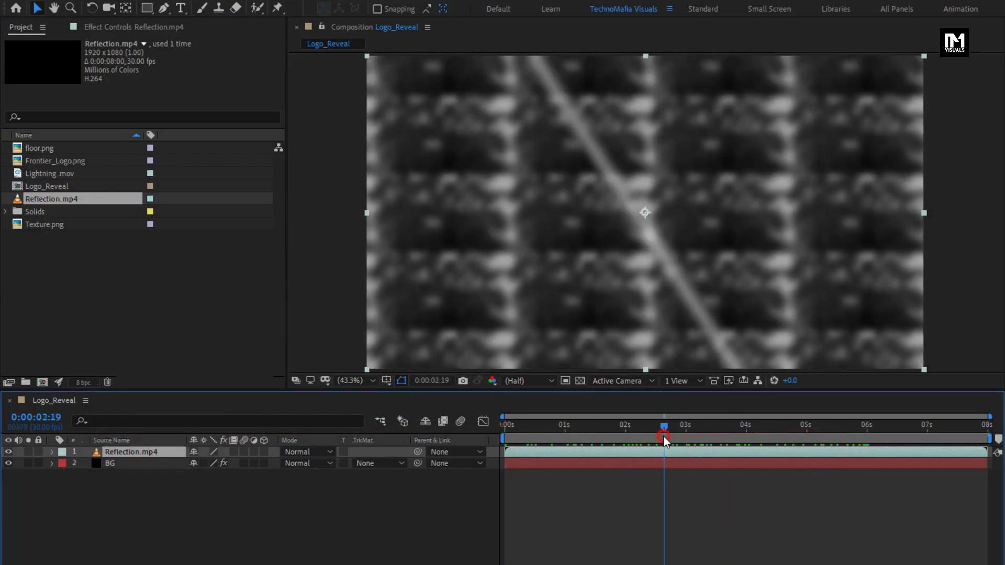
Add Lightning .mov as the top layer of the timeline and preview its opening frames.
left_click(43, 177)
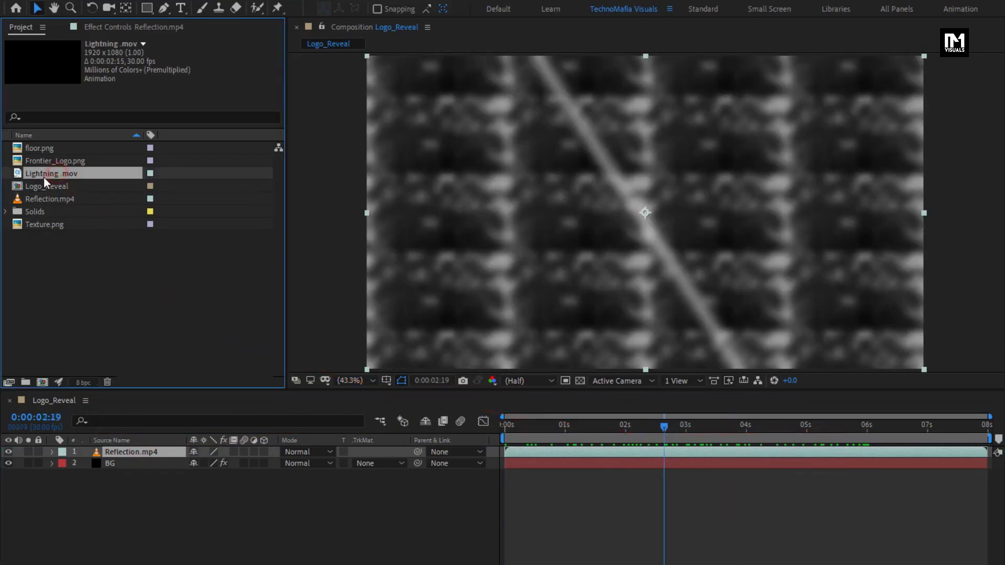
left_click_drag(43, 177, 151, 451)
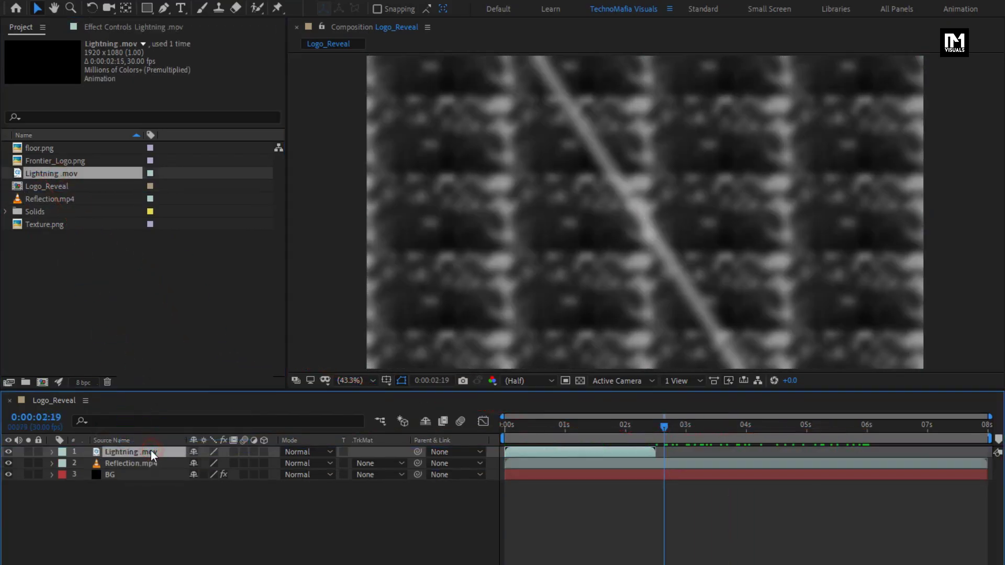
mouse_move(521, 438)
left_mouse_down()
mouse_move(610, 427)
mouse_move(525, 426)
left_mouse_up()
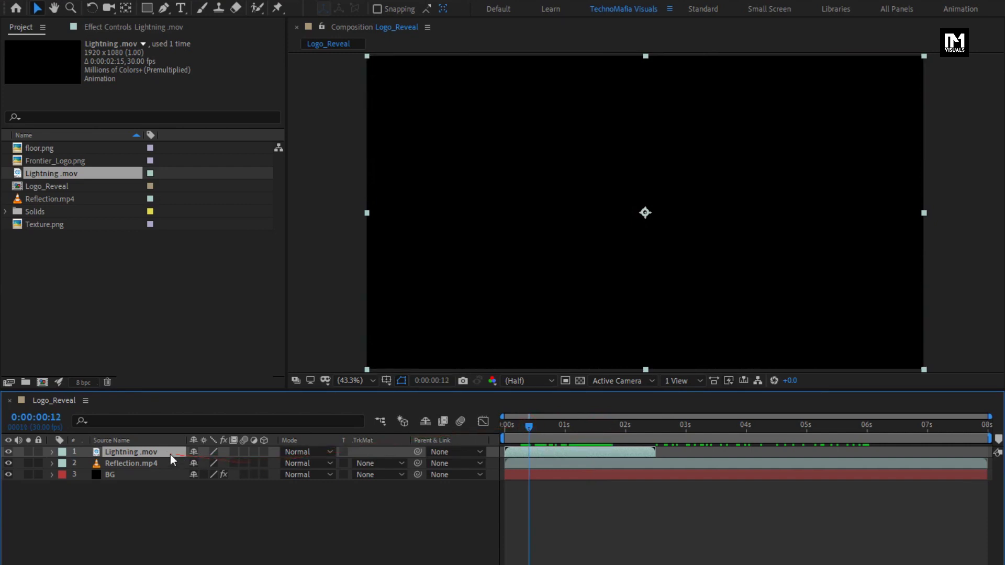
left_click(547, 430)
left_click_drag(547, 430, 557, 430)
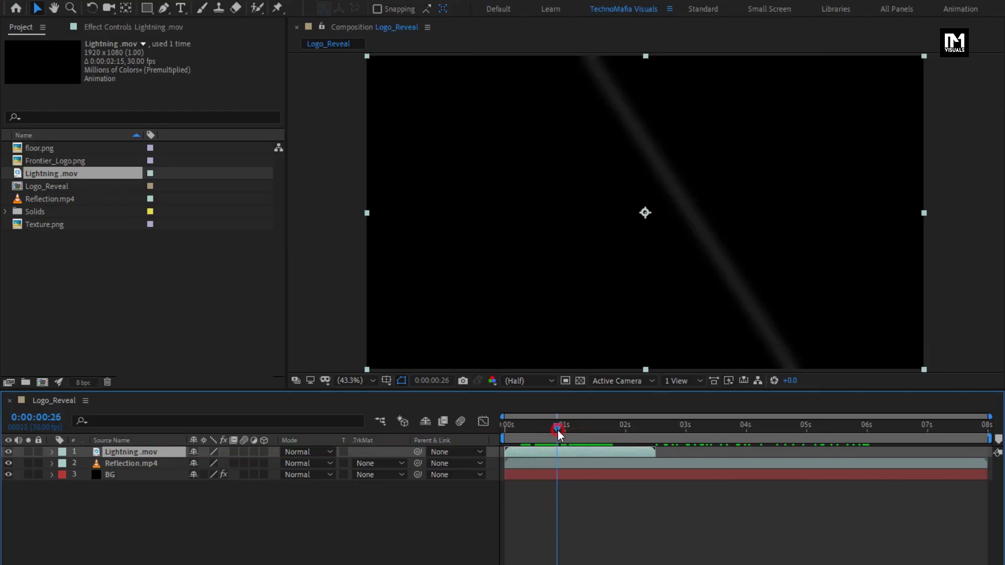
Apply the Stylize Glow effect to the Lightning .mov layer and move the current time to 0:00:01:11.
left_click(1001, 46)
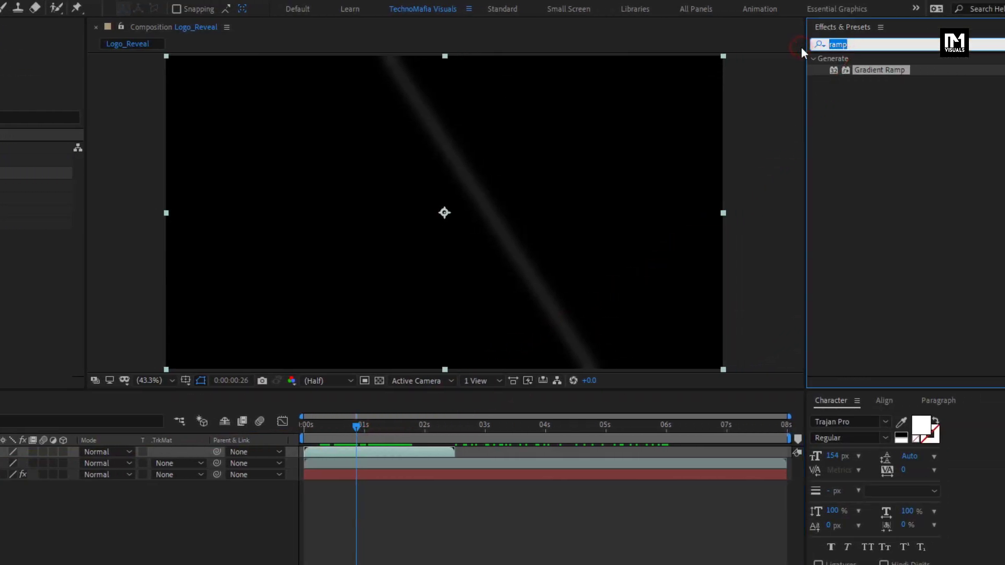
type("glow")
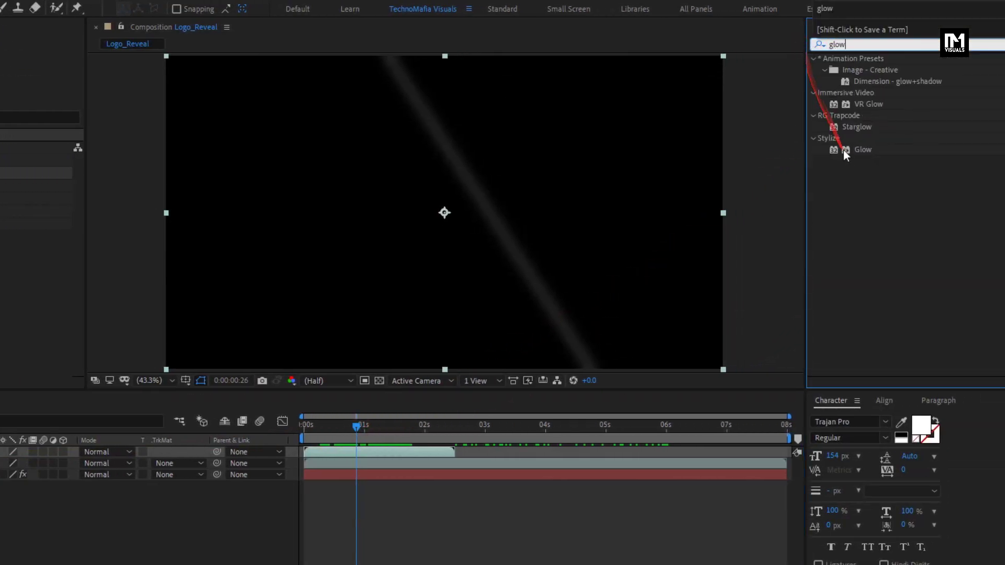
double_click(862, 151)
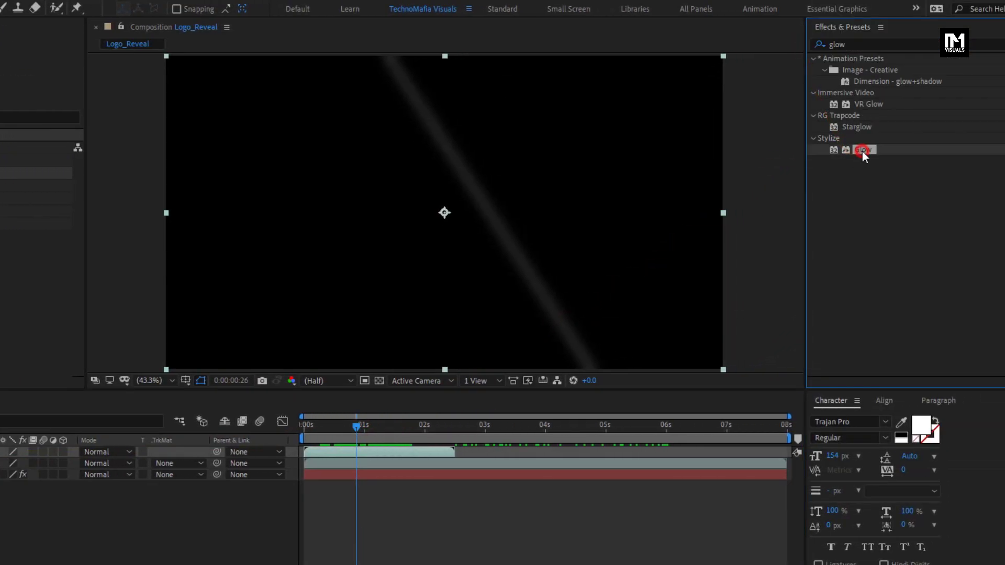
left_click(370, 428)
left_click_drag(379, 429, 386, 427)
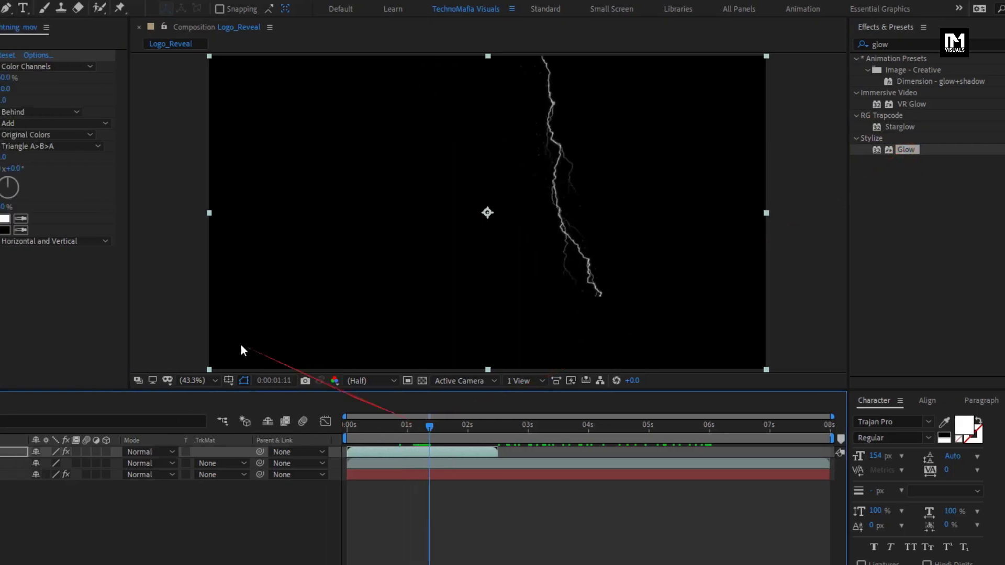
Set the lightning's Glow threshold to 10% and its glow intensity to 0.1.
left_click(162, 78)
type("10")
key("Return")
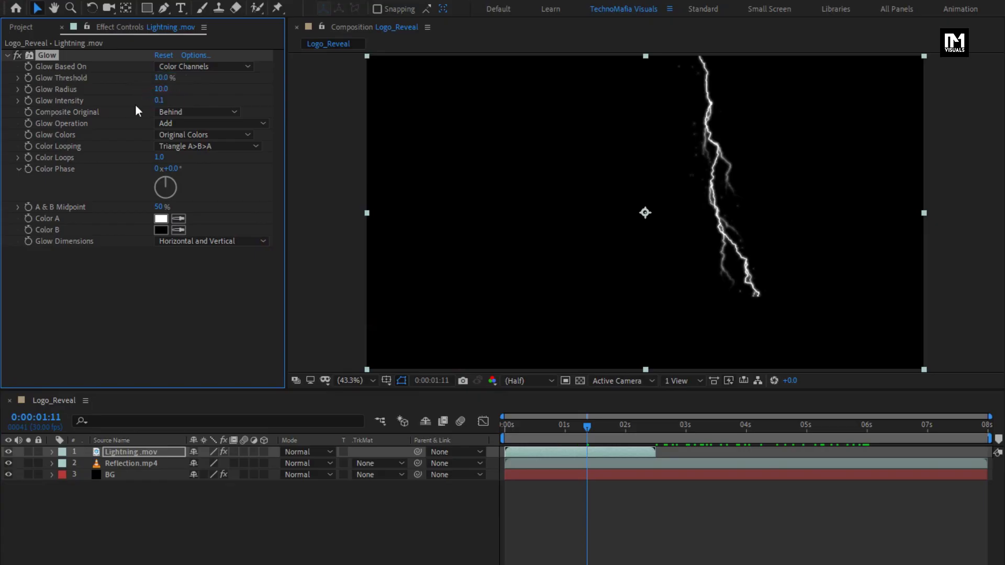
Duplicate the Glow effect on the lightning layer and set the copy's glow radius to 200.
left_click(8, 56)
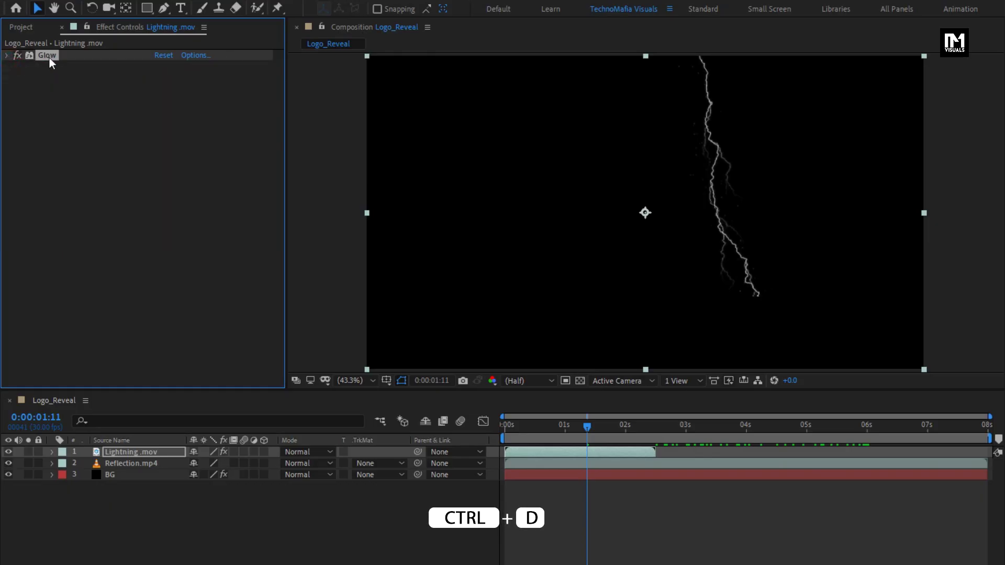
key("ctrl+d")
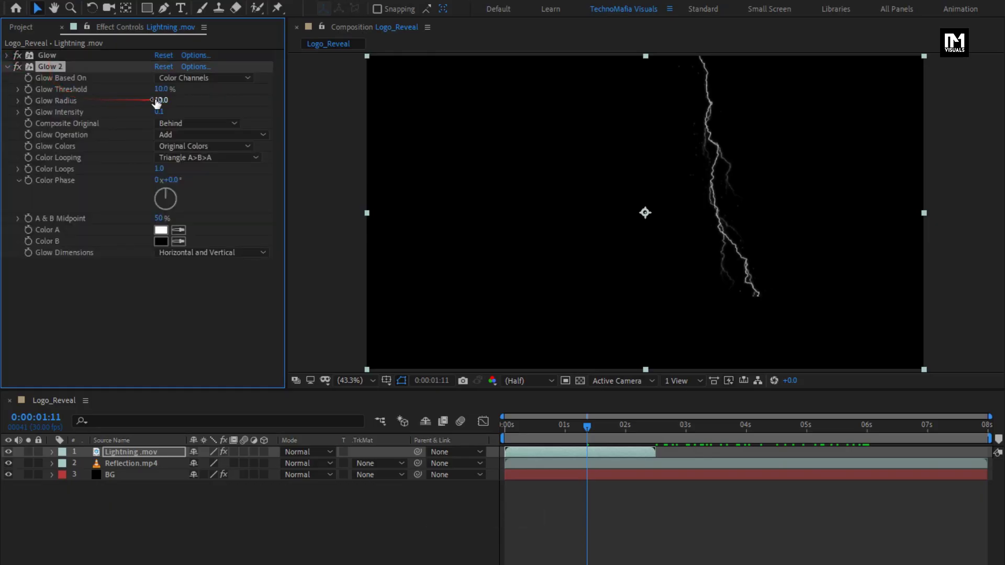
type("200")
key("Return")
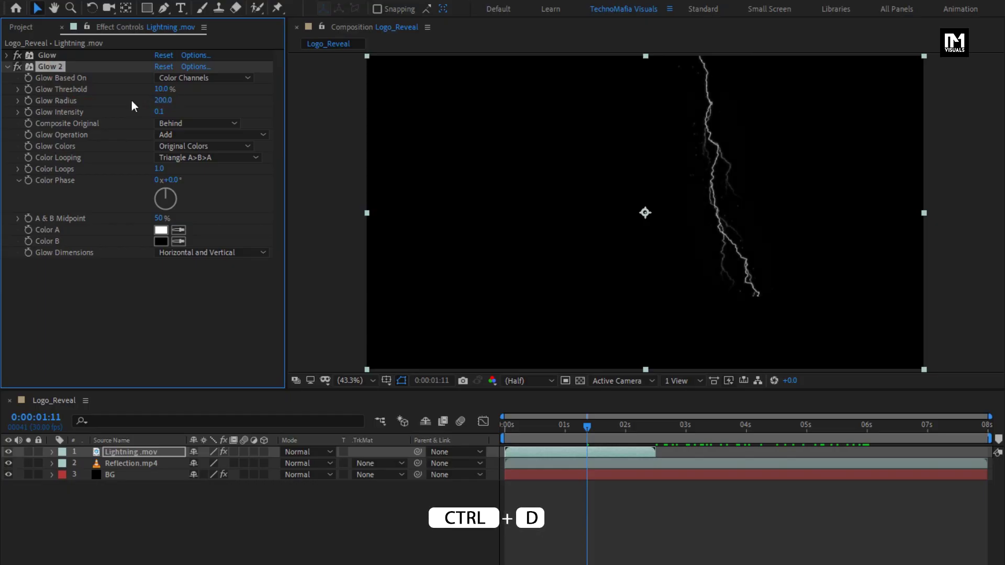
Duplicate Glow 2 on the lightning layer and set the new copy's glow radius to 600.
left_click(8, 67)
key("ctrl+d")
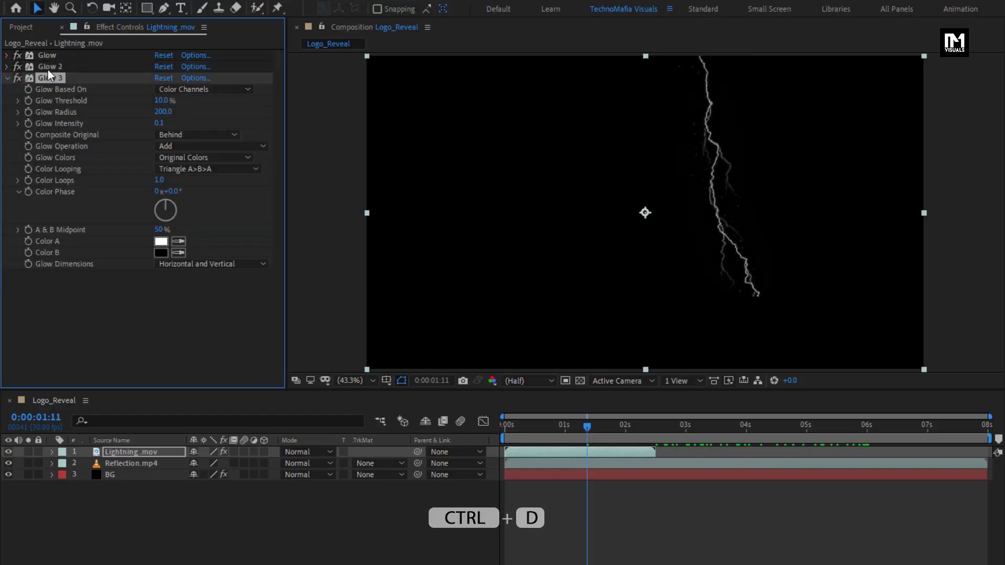
left_click(158, 112)
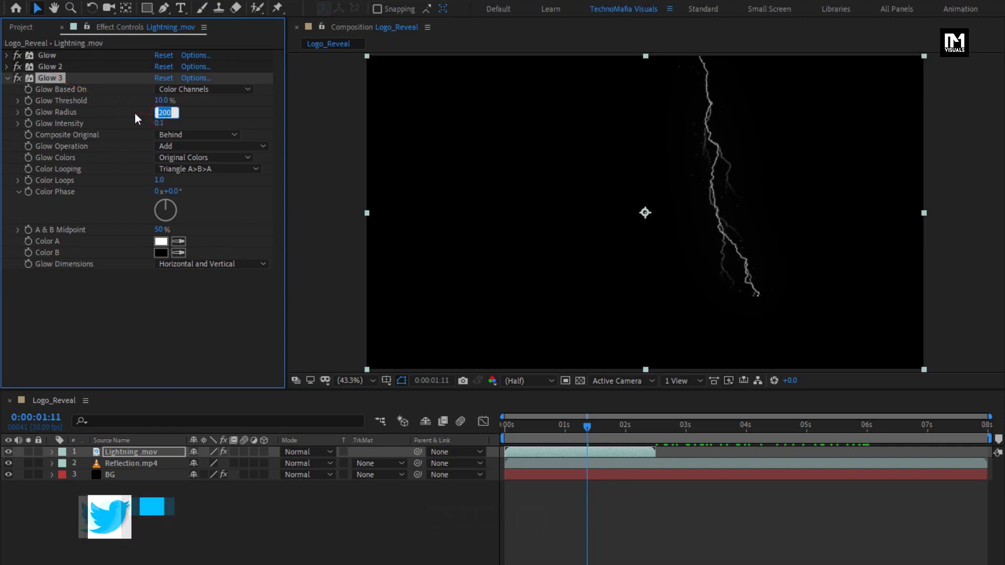
type("600")
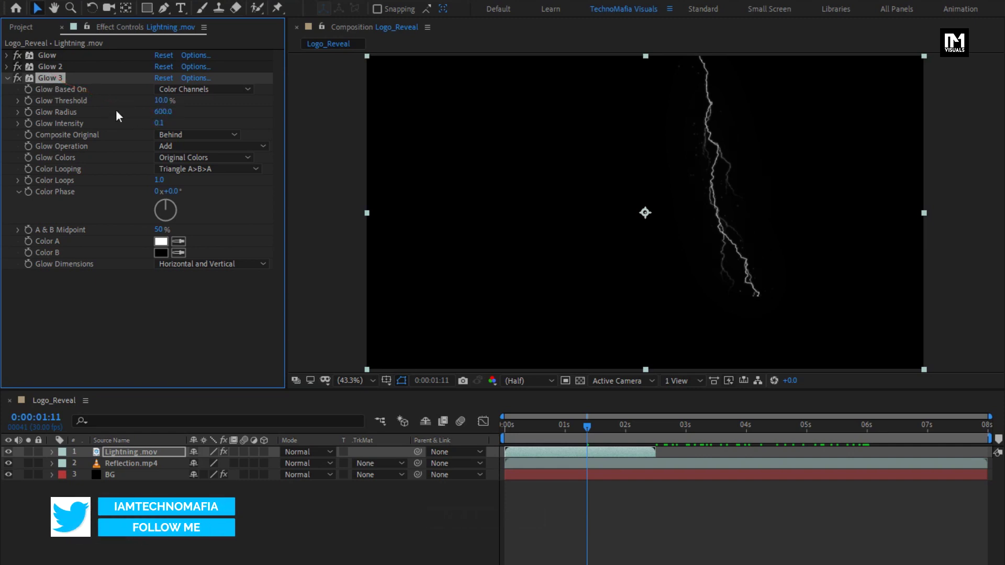
left_click(7, 78)
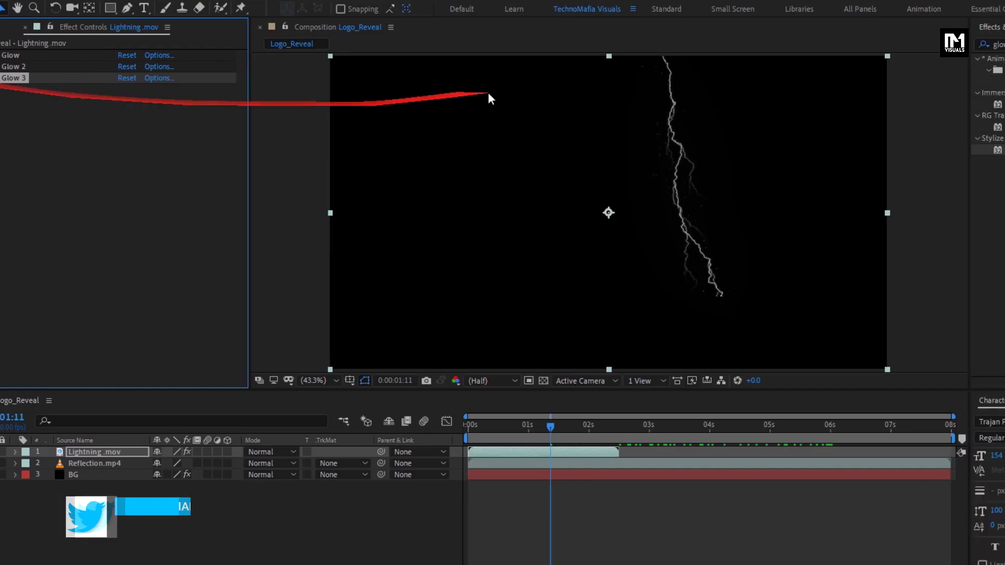
Apply the Color Correction Exposure effect to the lightning layer and set its master exposure to 4.5.
left_click(834, 44)
type("expos")
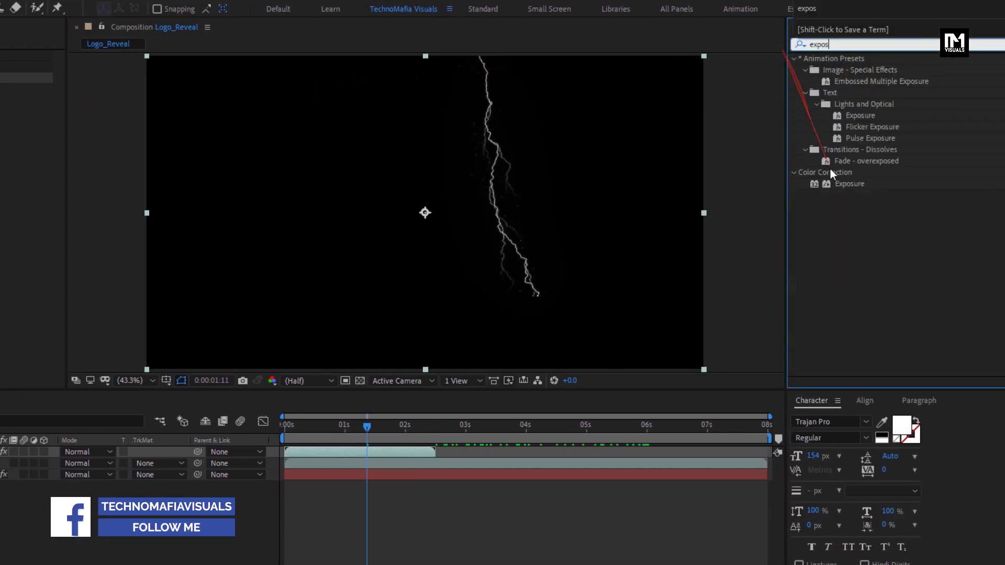
left_click(845, 184)
left_click_drag(845, 183, 169, 139)
left_click(159, 124)
type("4.5")
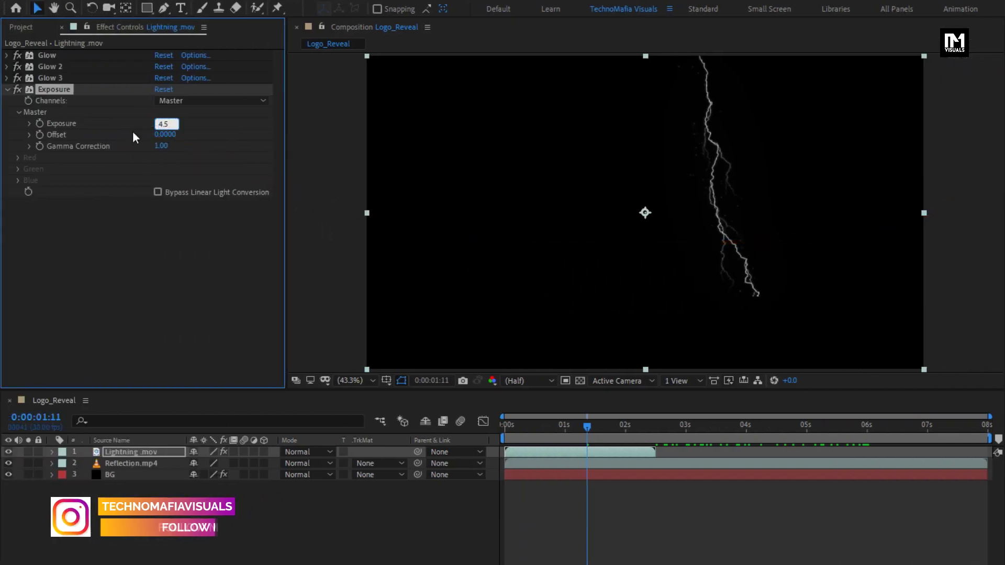
key("Return")
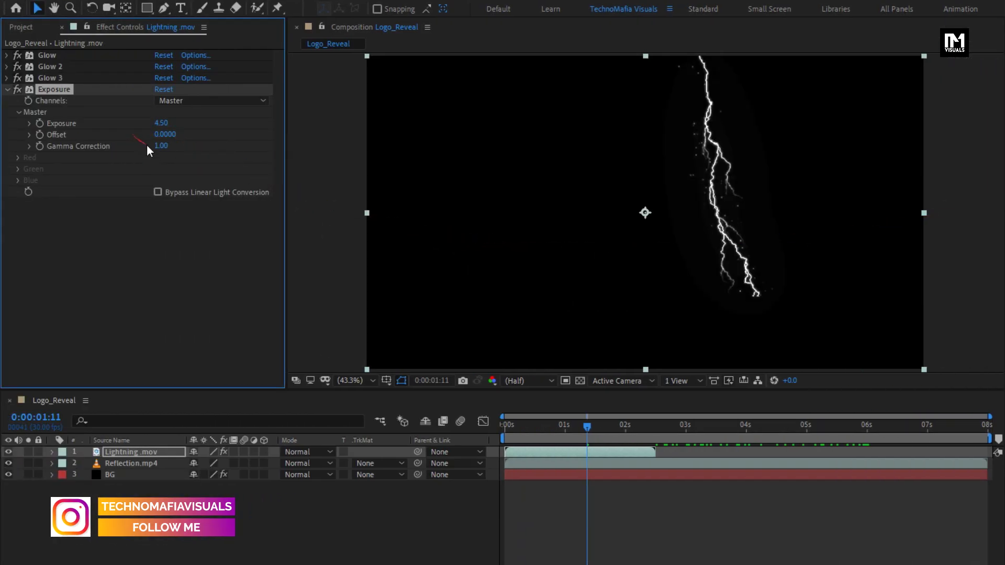
Set the lightning Exposure effect's gamma correction to 1.25 and enable Bypass Linear Light Conversion.
type("1.25")
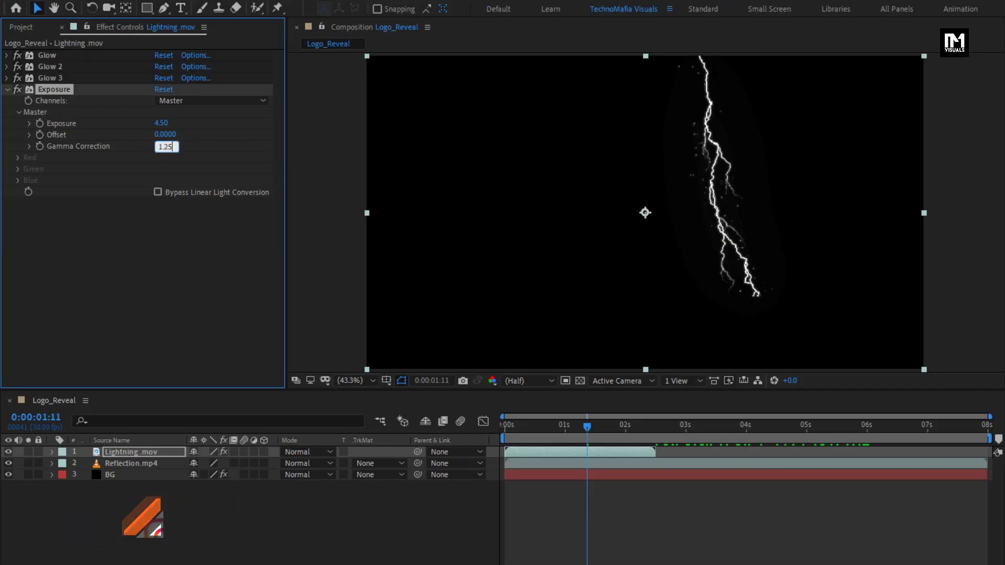
key("Return")
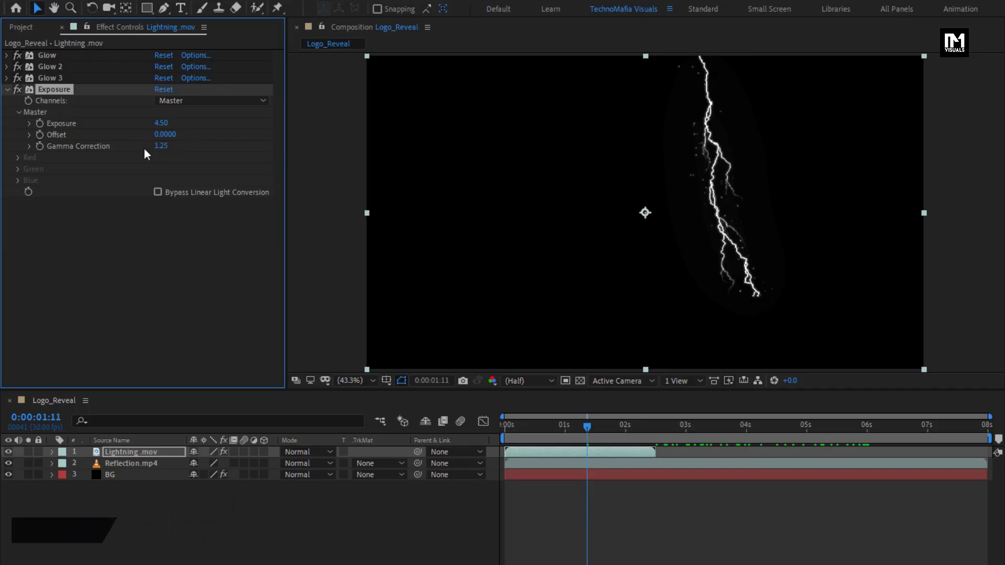
left_click(158, 192)
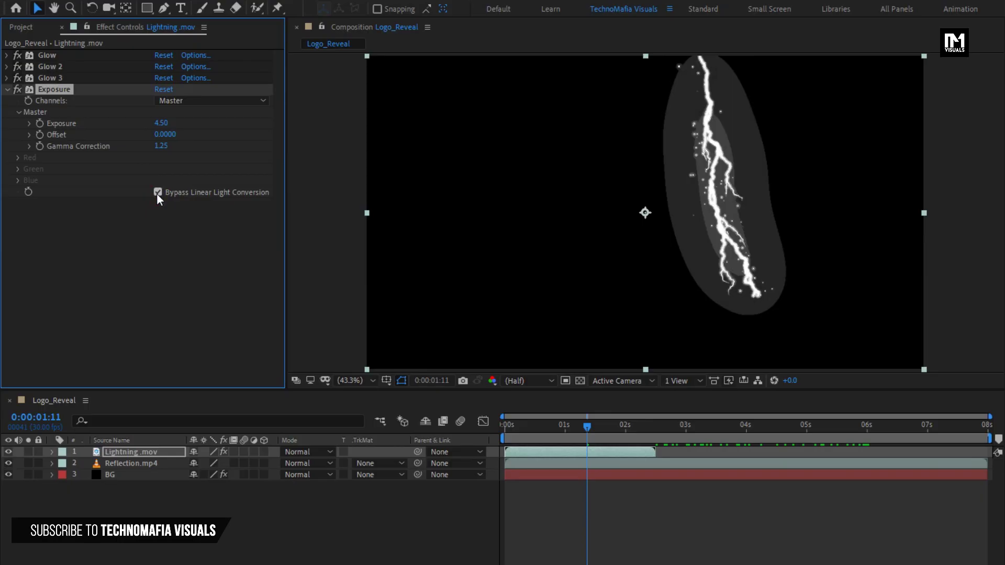
Apply Fast Box Blur to the lightning layer with a blur radius of 20, and collapse the expanded effect settings.
left_click(785, 44)
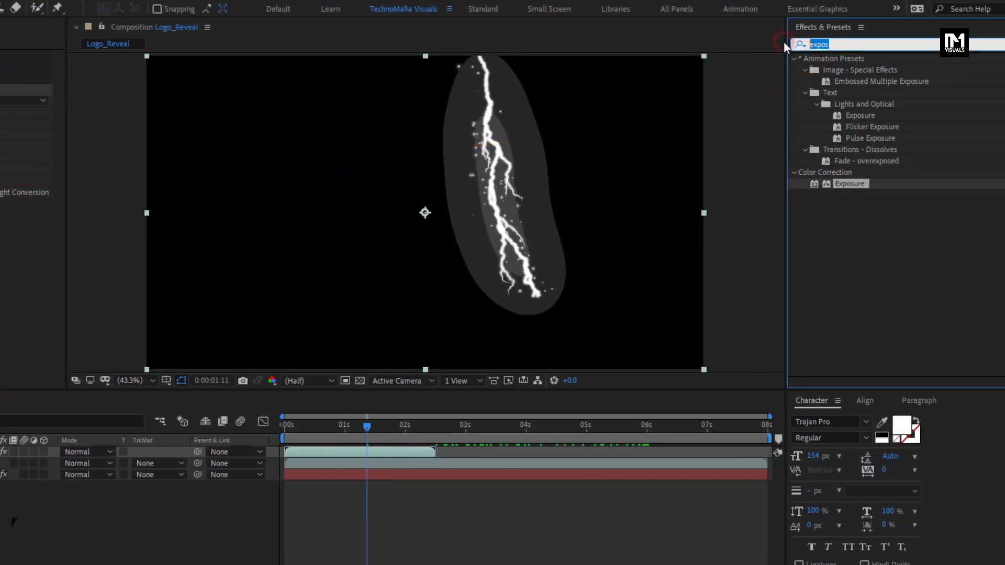
type("box")
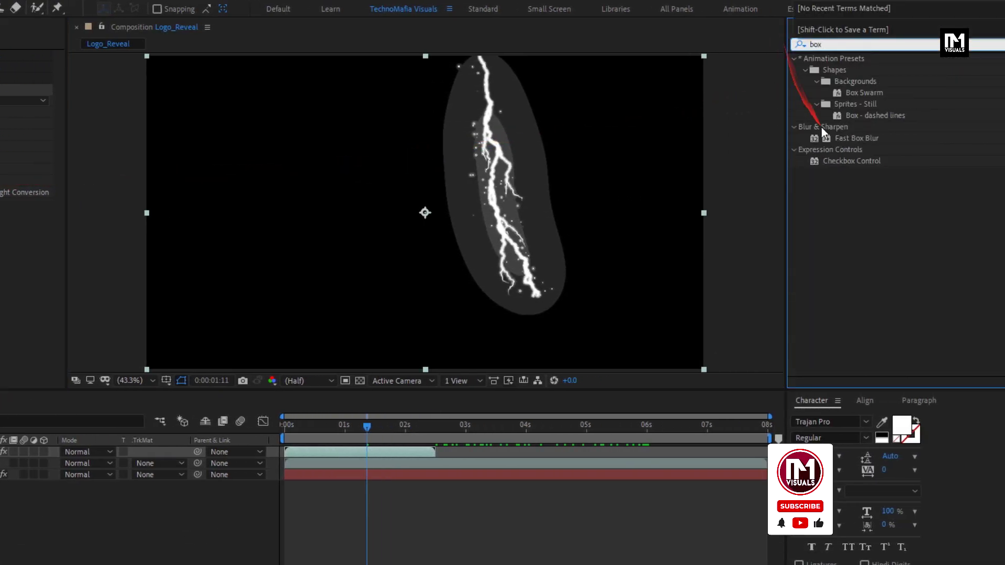
left_click(859, 139)
left_click_drag(859, 141, 166, 215)
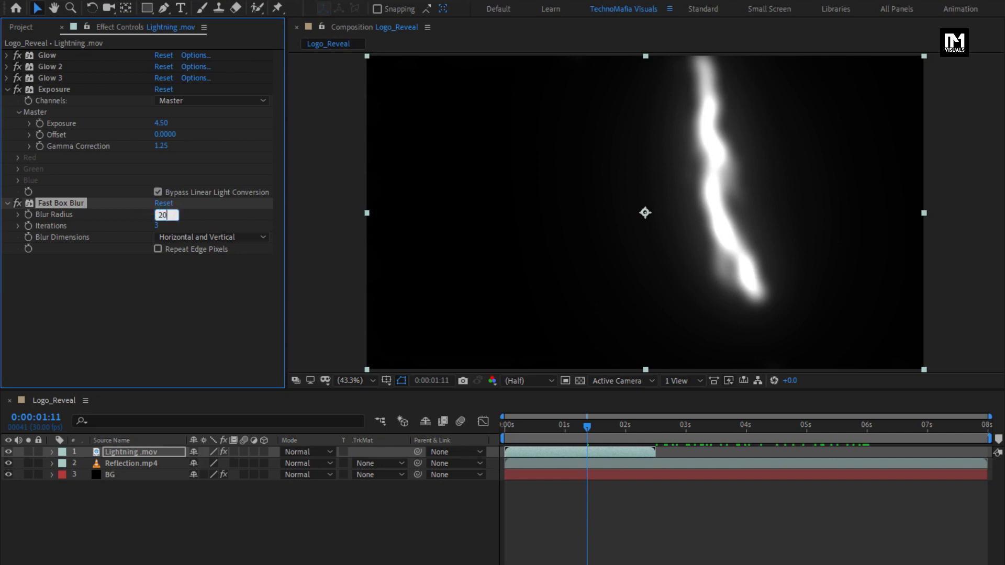
key("Return")
left_click(10, 90)
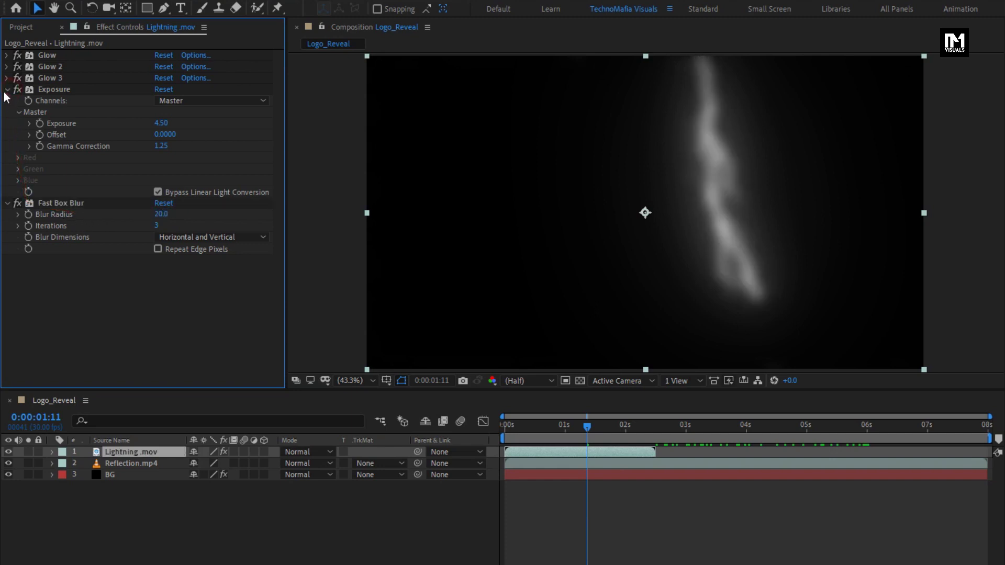
left_click(8, 90)
left_click(7, 100)
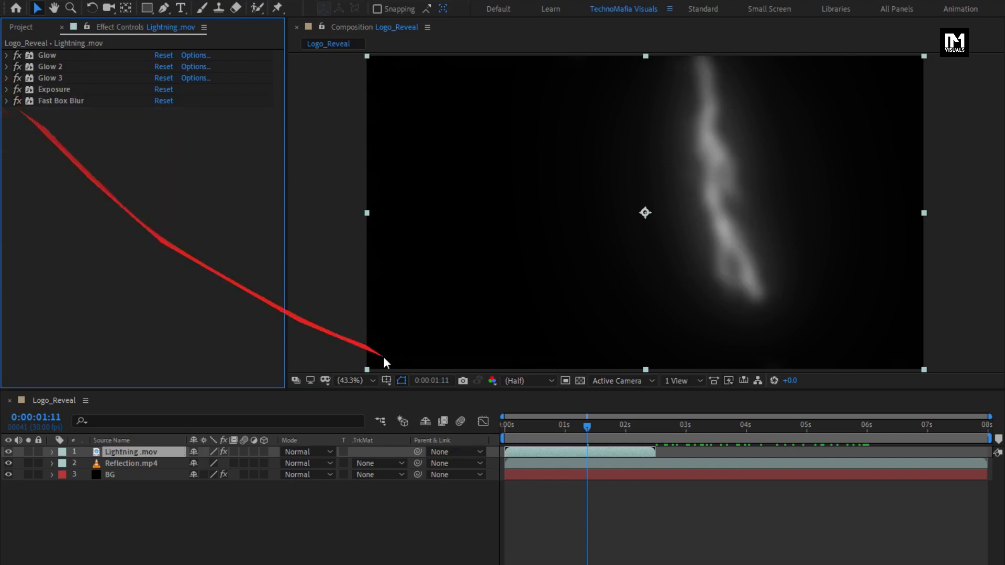
Start the lightning layer at about 0.5 s, and place a duplicate starting at about 1.4 s further left in the frame.
left_click(516, 426)
mouse_move(536, 426)
left_mouse_down()
mouse_move(614, 423)
mouse_move(535, 422)
mouse_move(547, 454)
mouse_move(596, 430)
mouse_move(640, 429)
left_mouse_up()
key("ctrl+d")
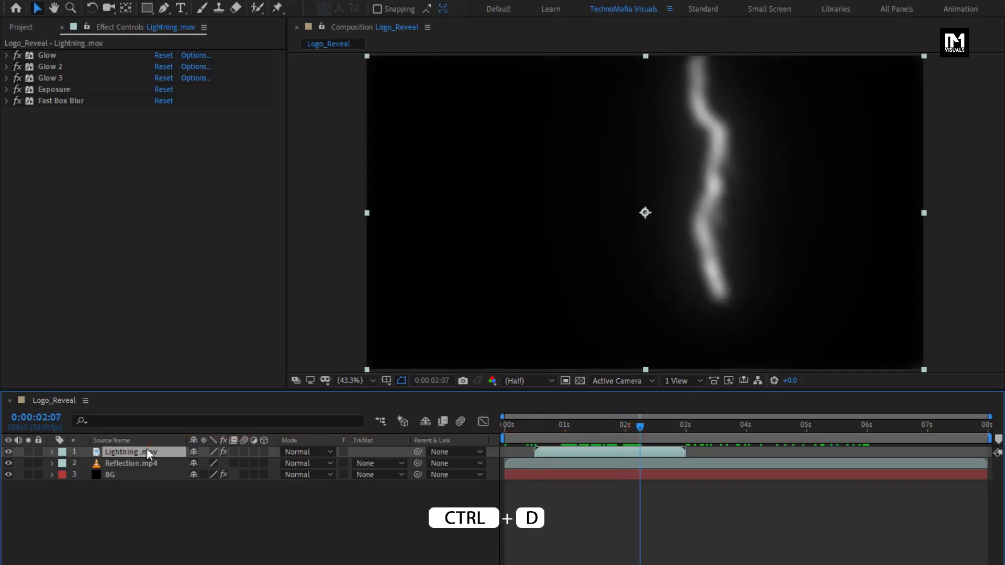
left_click_drag(560, 451, 660, 413)
left_click_drag(711, 228, 603, 228)
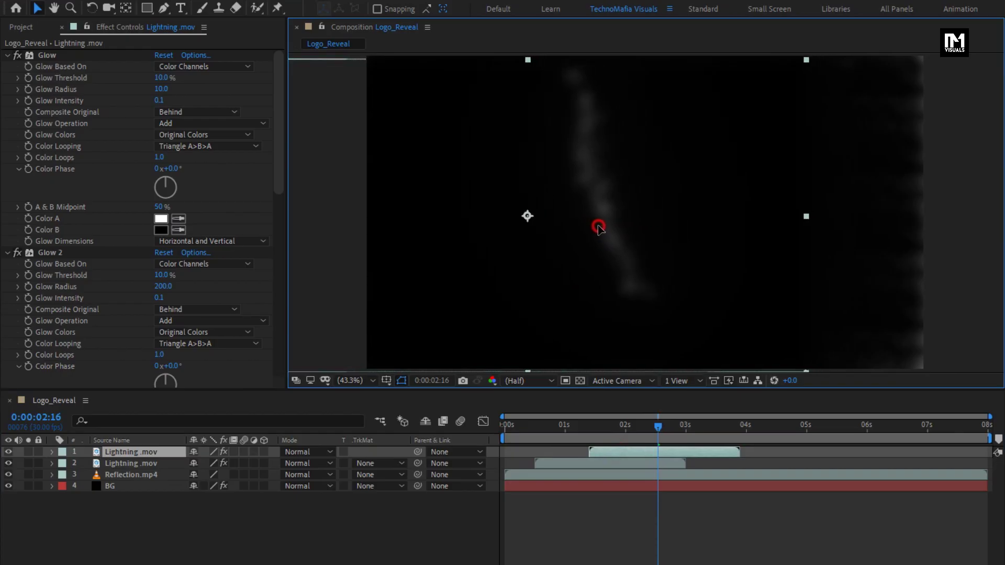
Duplicate the newest lightning layer, start the copy at about 3 s, and move it back toward the frame's right side.
left_click_drag(658, 438, 716, 428)
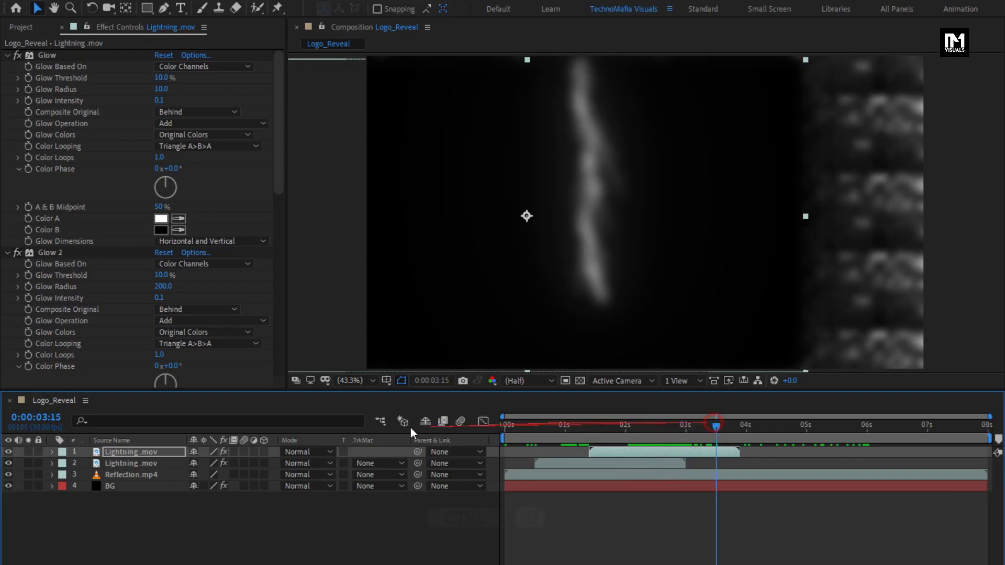
key("ctrl+d")
left_click_drag(155, 452, 517, 459)
left_click_drag(662, 453, 720, 454)
left_click(765, 428)
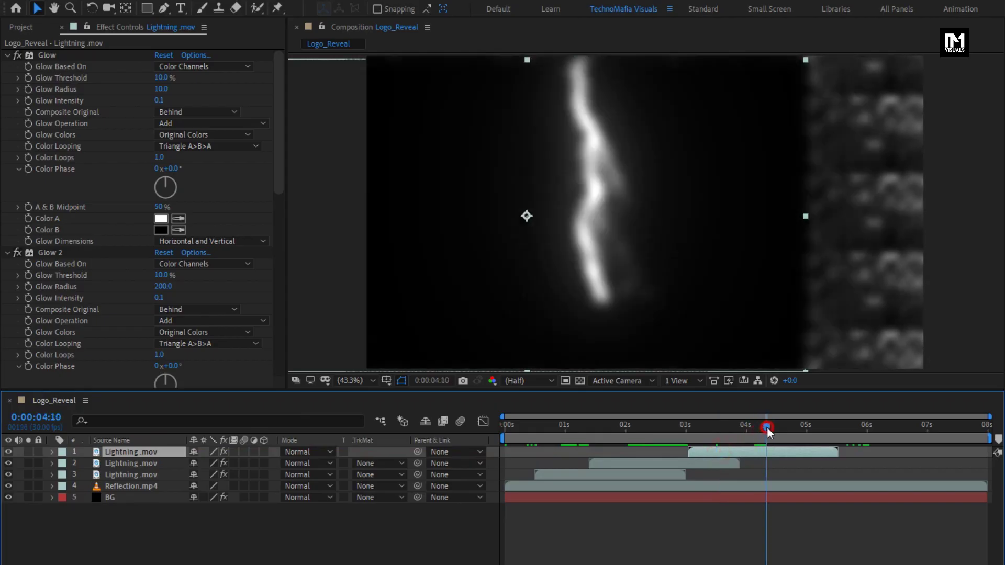
left_click_drag(601, 261, 720, 259)
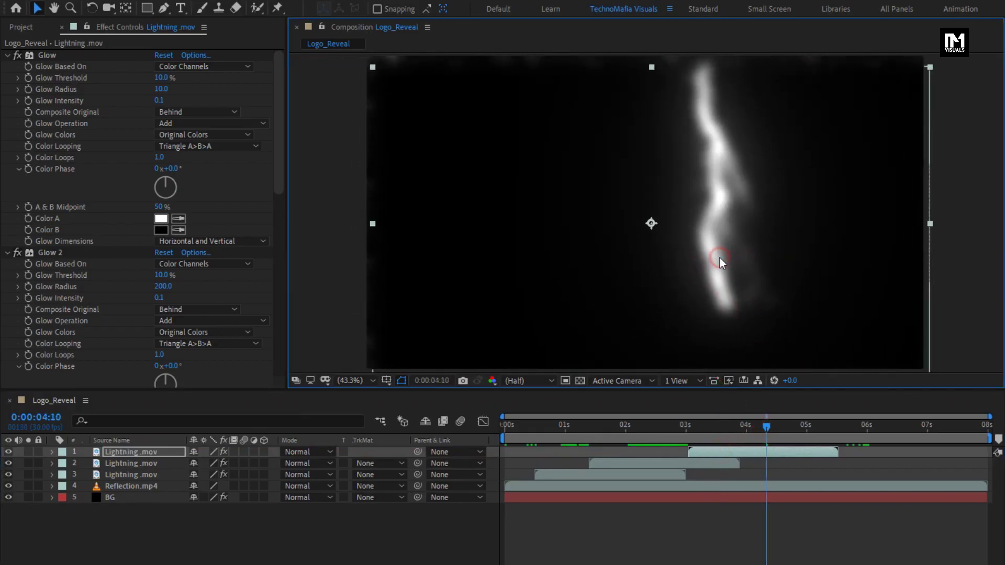
Set the blending mode of all three lightning layers to Lighten and preview the composition from the start.
left_click(306, 454)
left_click(351, 224)
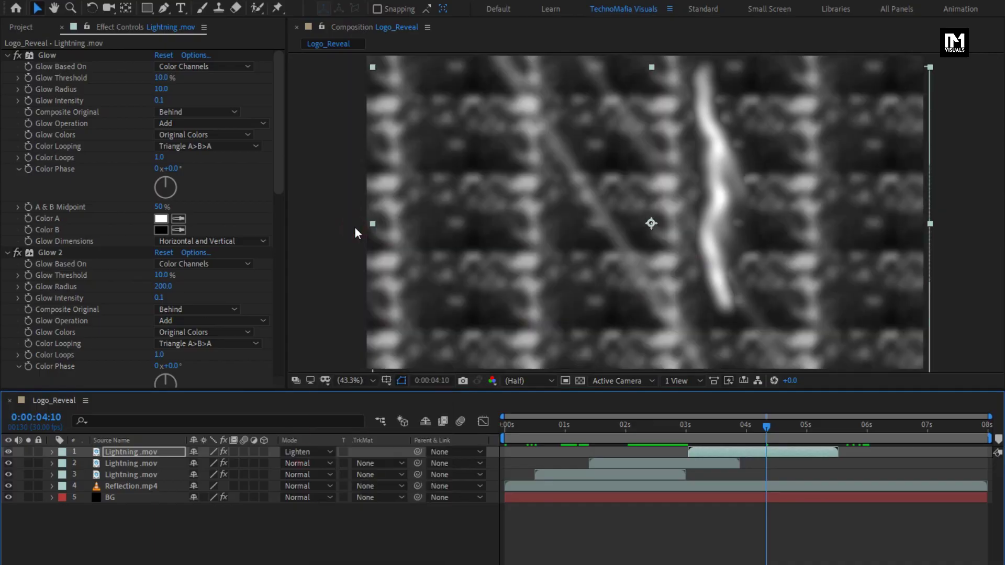
left_click(301, 464)
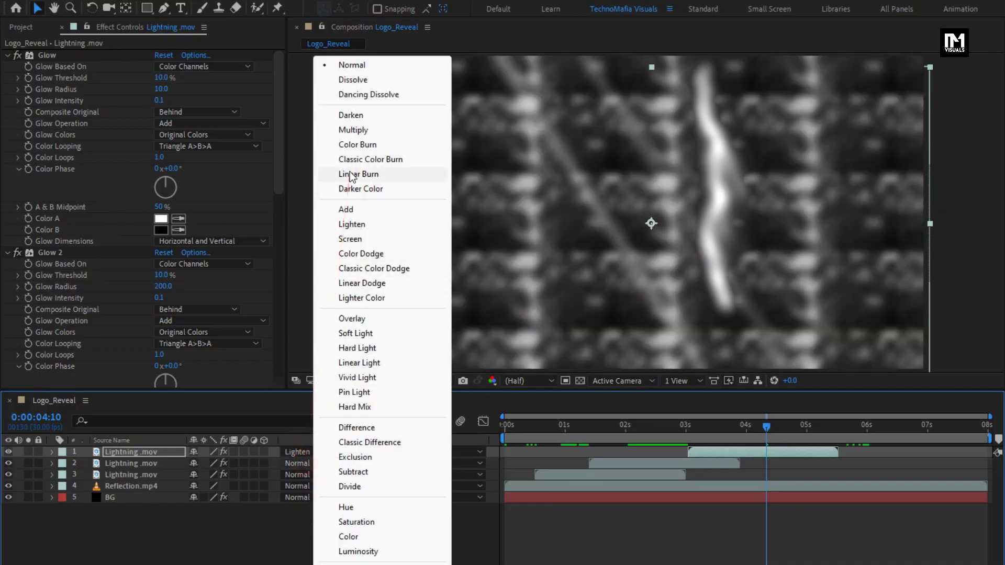
left_click(350, 227)
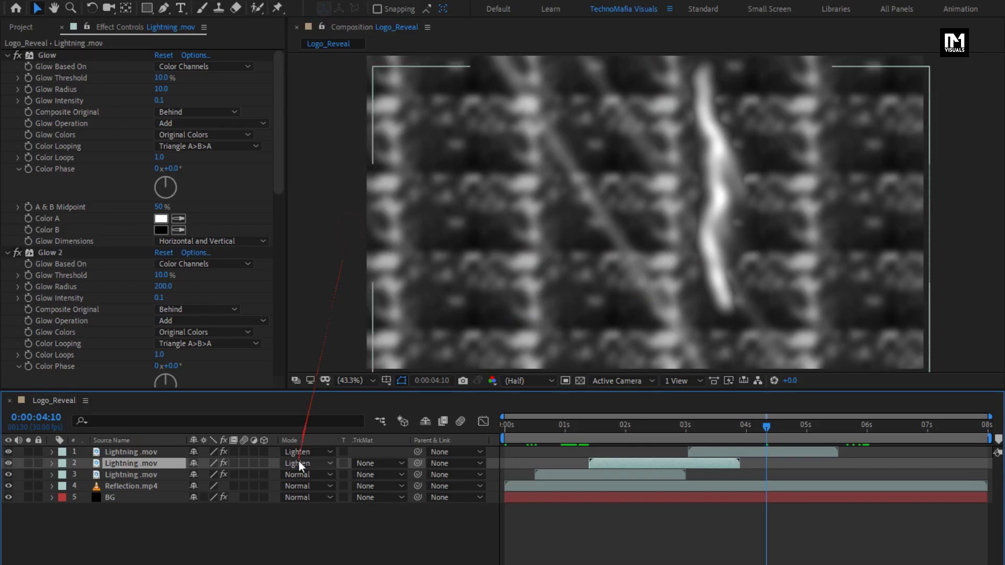
left_click(297, 474)
left_click(347, 224)
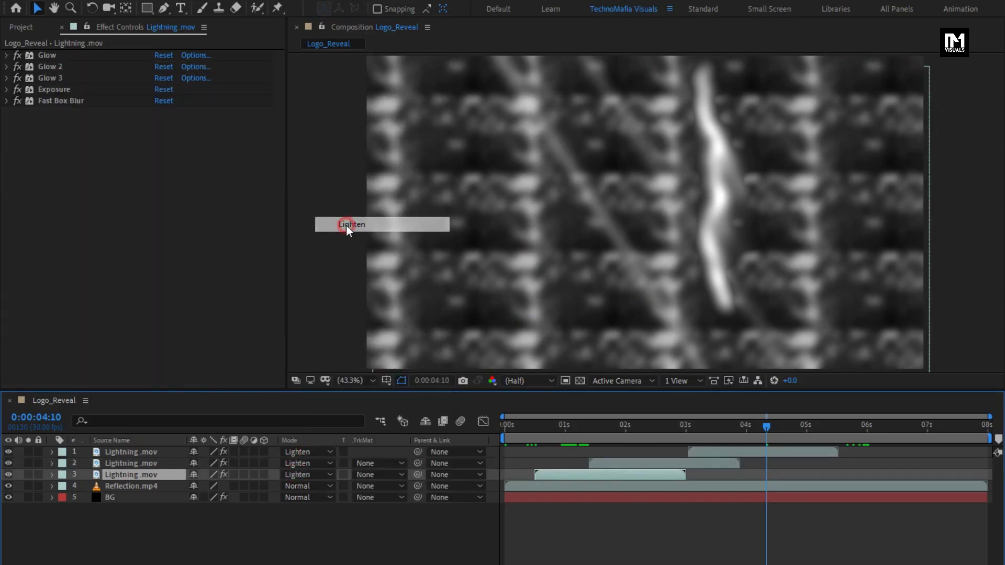
left_click_drag(514, 426, 493, 424)
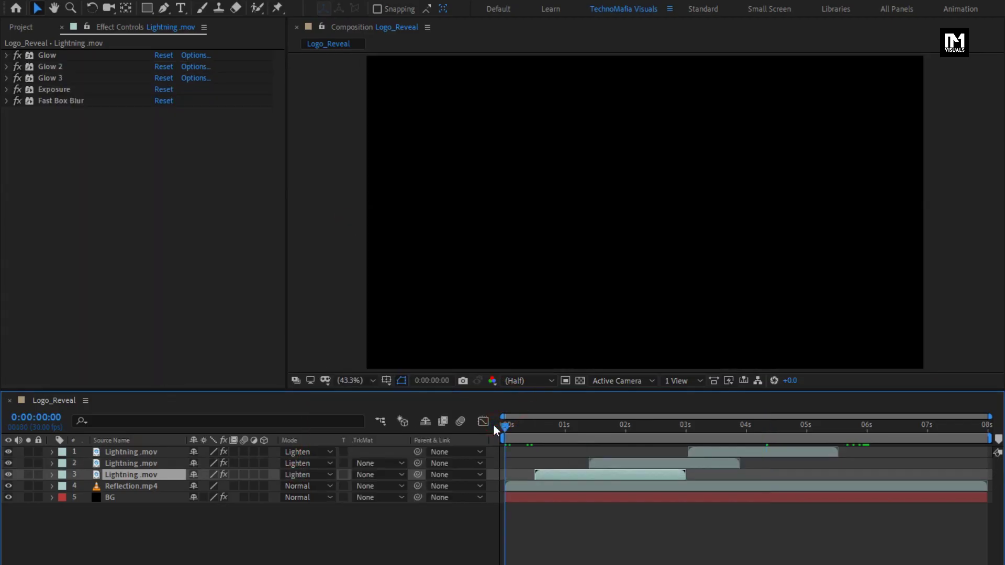
key("space")
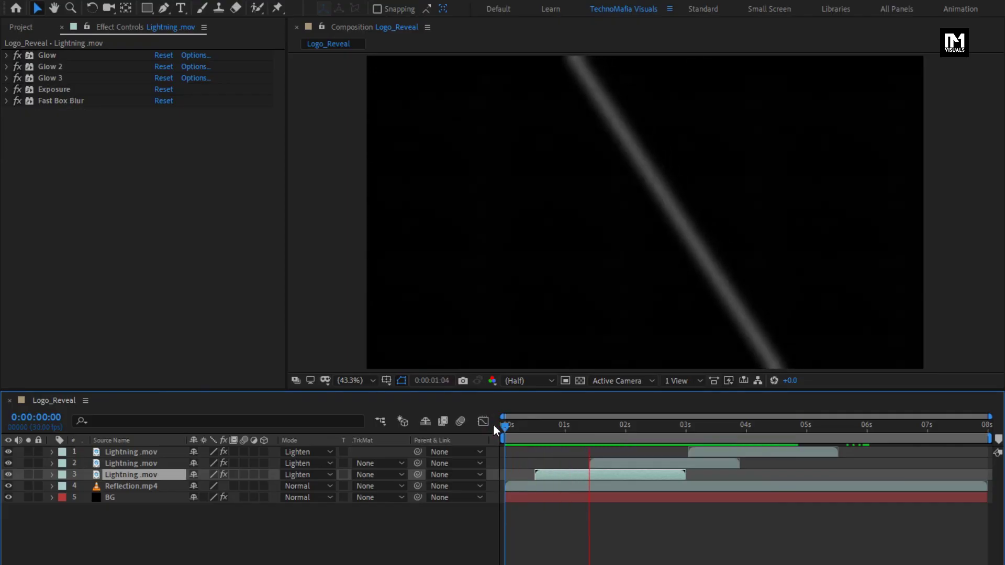
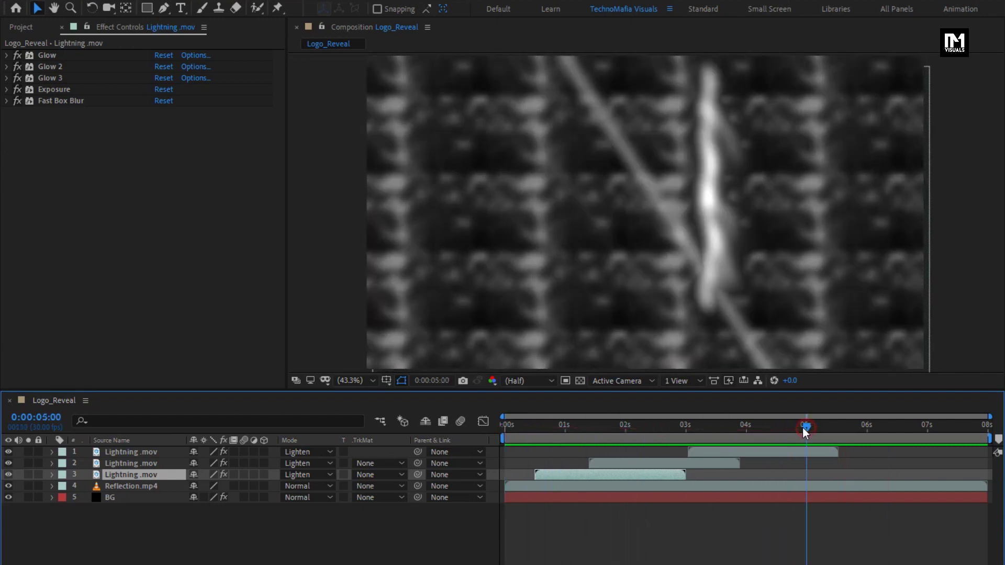
Pre-compose Reflection.mp4 and the three lightning layers into a new composition named Reflection.
left_click(164, 485)
left_click(148, 475, "ctrl")
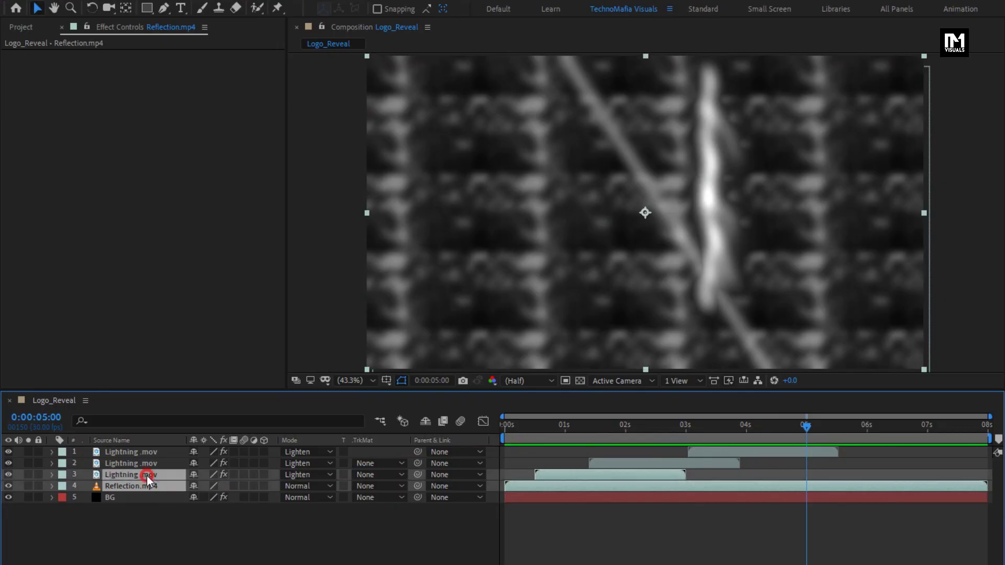
left_click(145, 464, "ctrl")
left_click(141, 450, "ctrl")
right_click(140, 451)
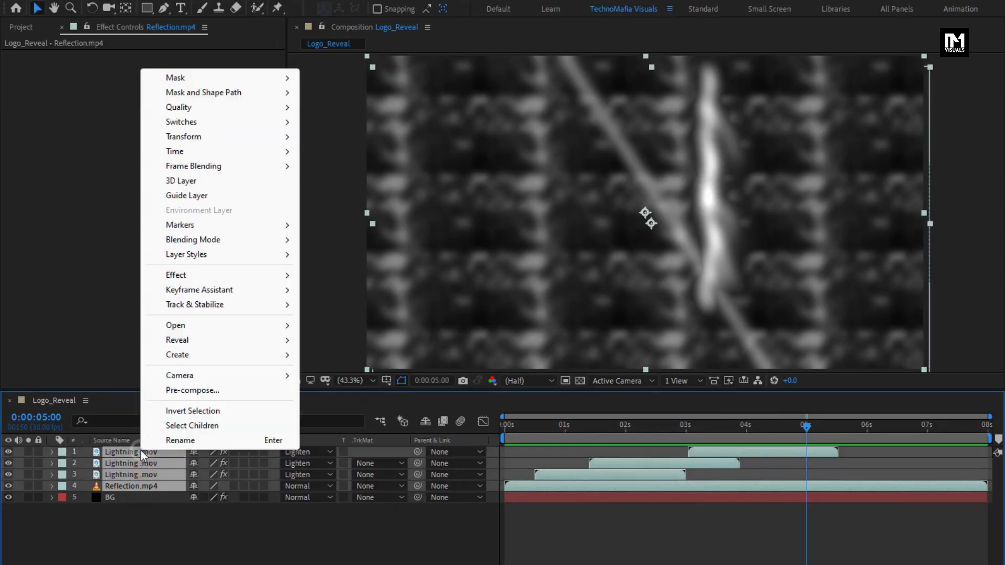
left_click(172, 390)
type("R")
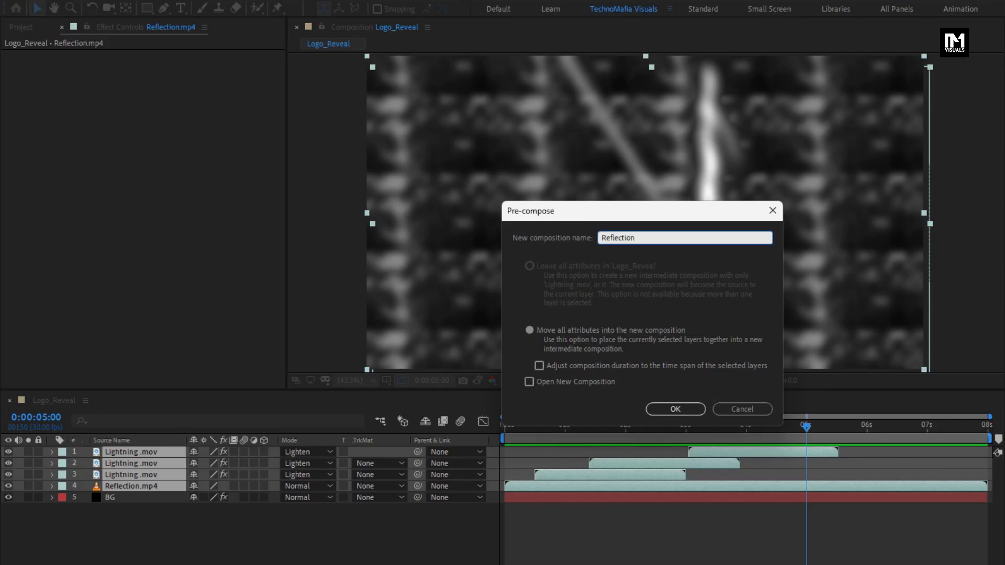
type("eflection")
left_click(675, 408)
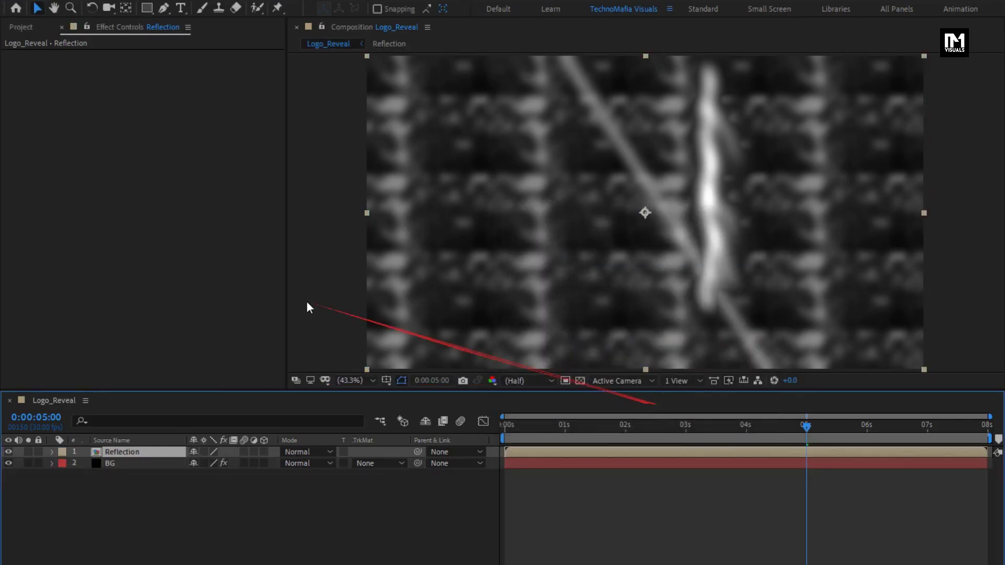
Add Frontier_Logo.png as the uppermost layer of Logo_Reveal and scale it to 22%.
left_click(29, 28)
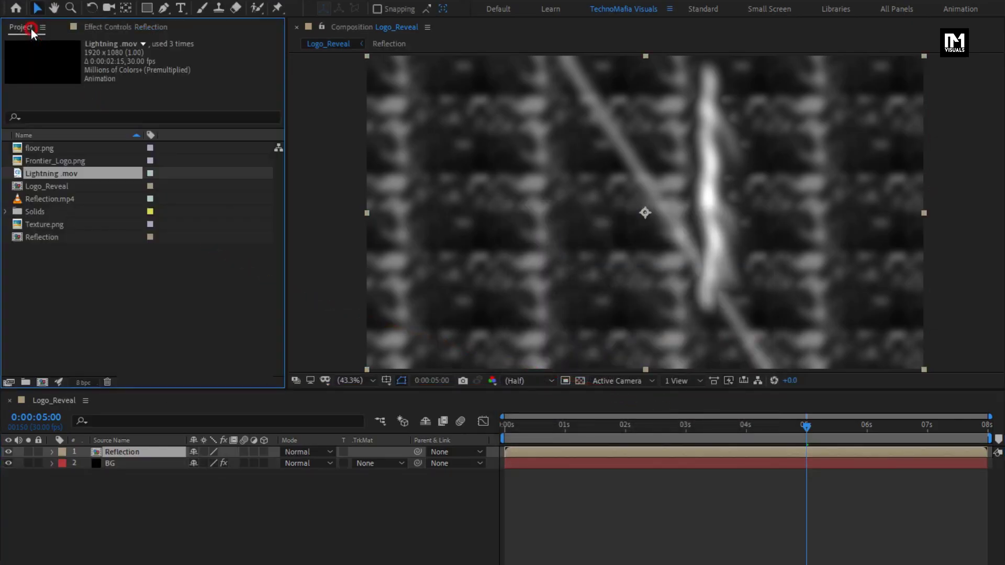
left_click(42, 160)
left_click_drag(42, 161, 137, 452)
key("s")
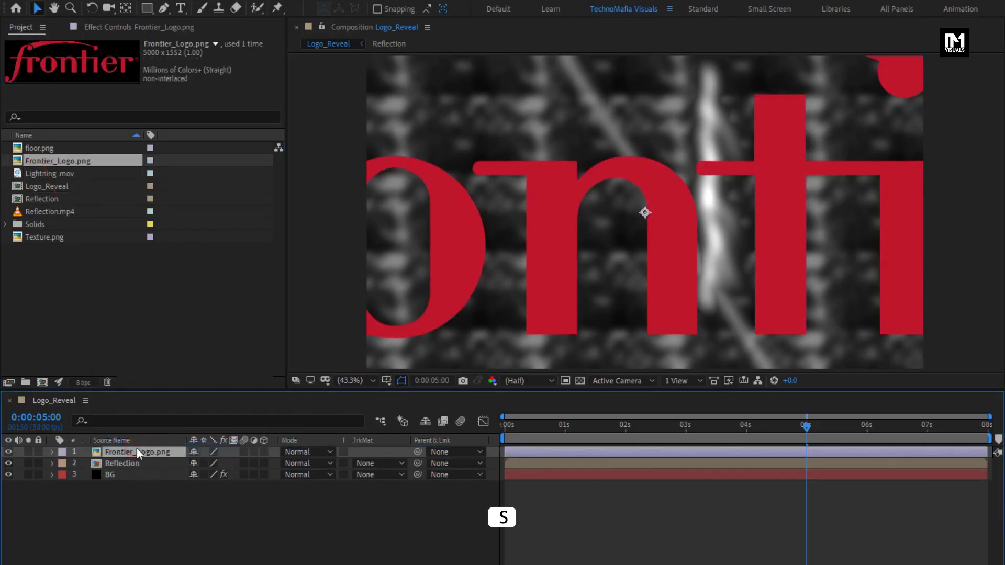
left_click_drag(235, 464, 180, 462)
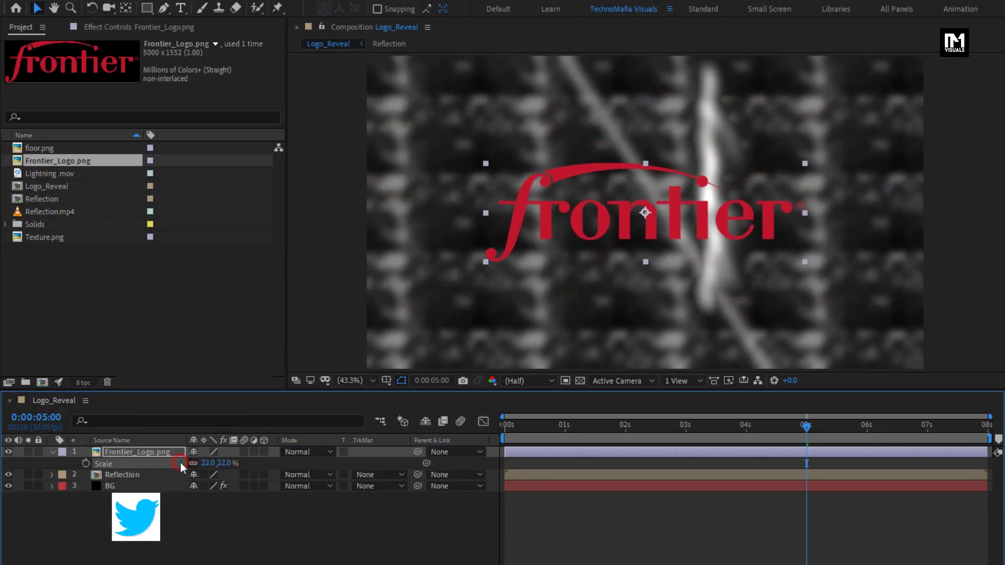
left_click(52, 453)
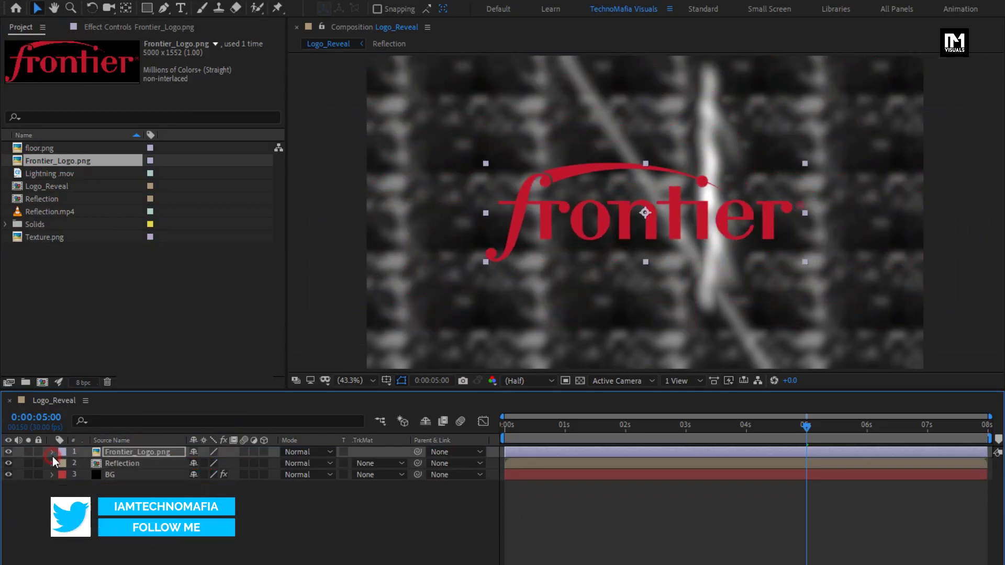
Pre-compose the Frontier_Logo.png layer as Logo, moving all attributes into the new composition.
right_click(127, 452)
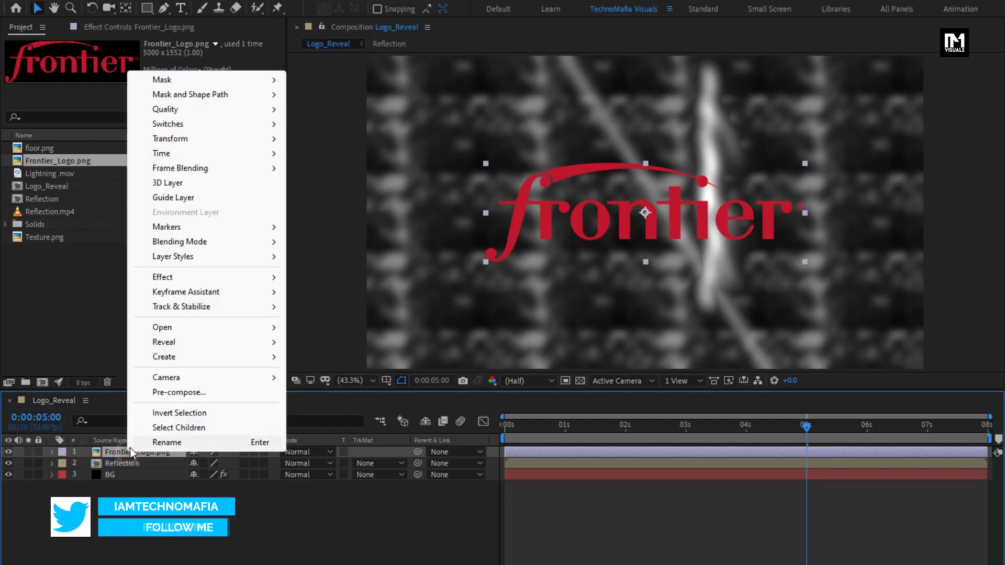
left_click(159, 394)
type("Logo")
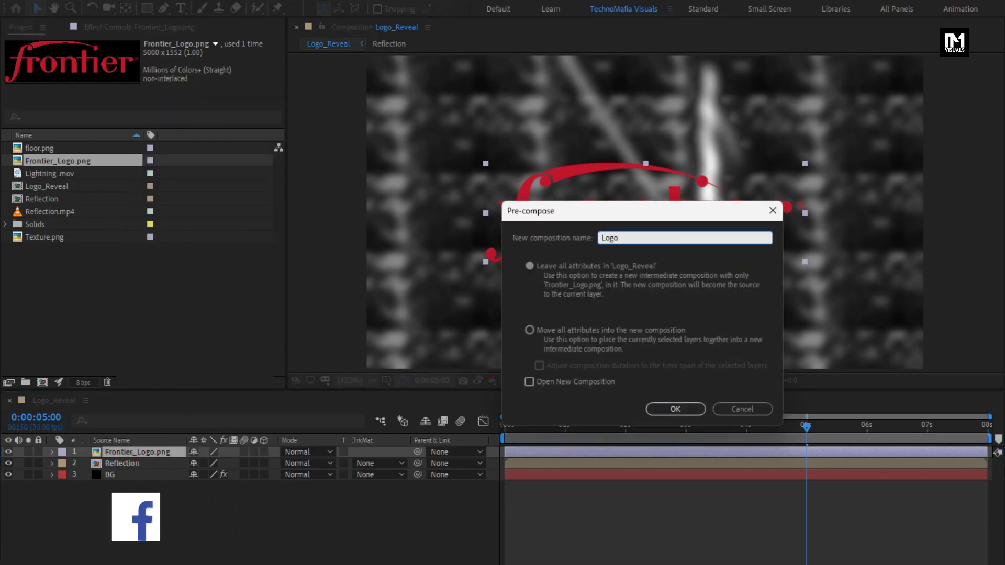
left_click(529, 330)
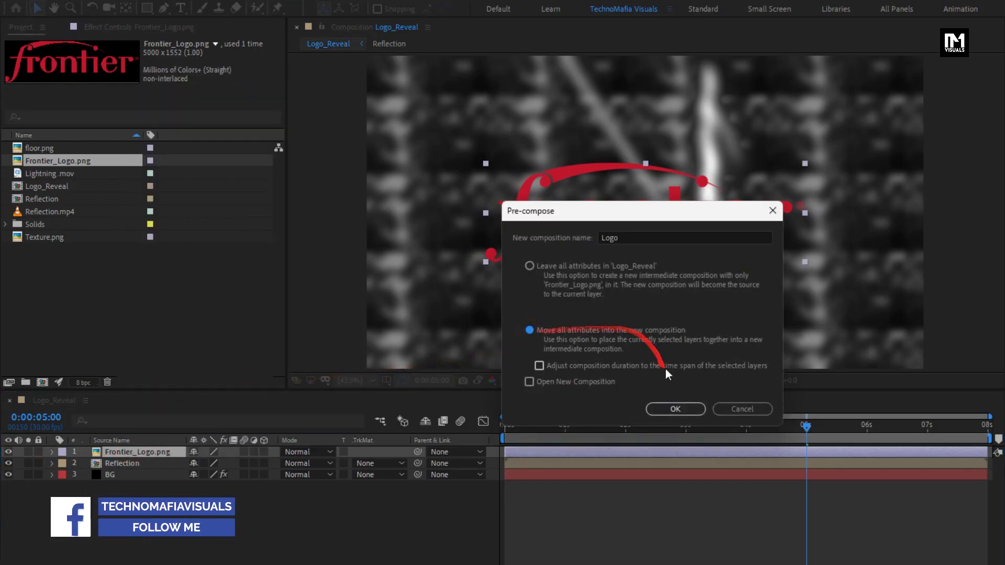
left_click(673, 408)
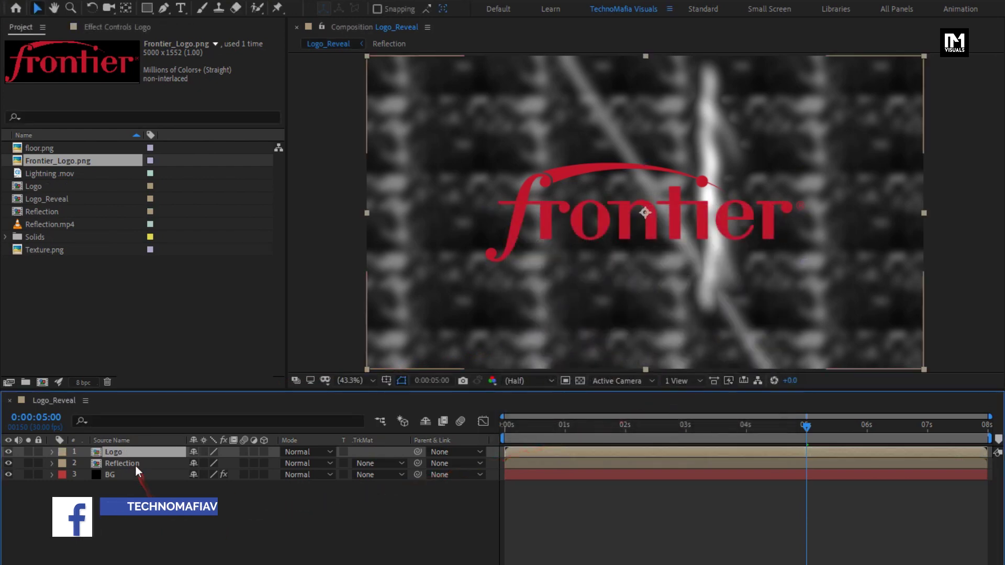
Set the Reflection layer's track matte to Alpha Matte "Logo".
left_click(119, 463)
left_click(379, 463)
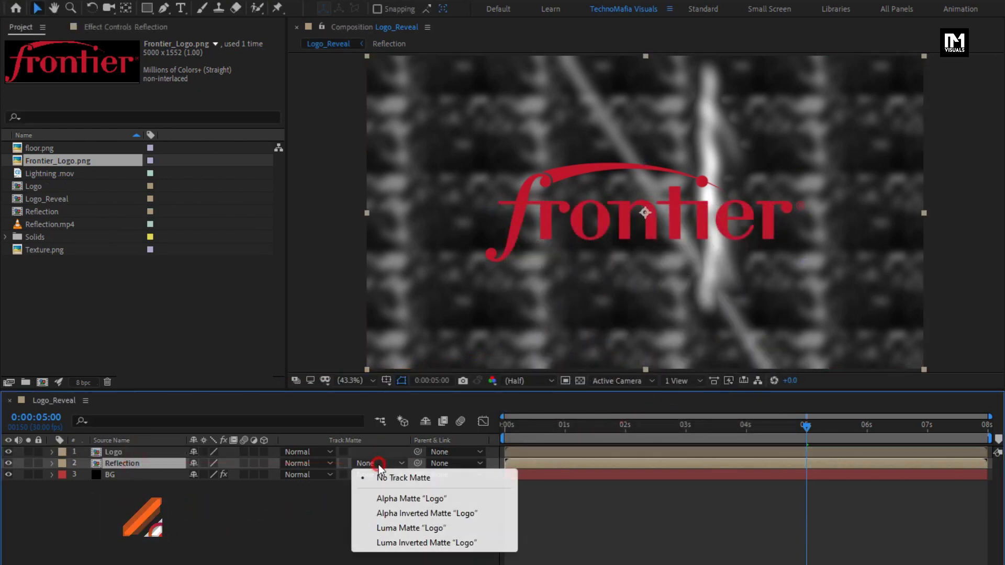
left_click(426, 498)
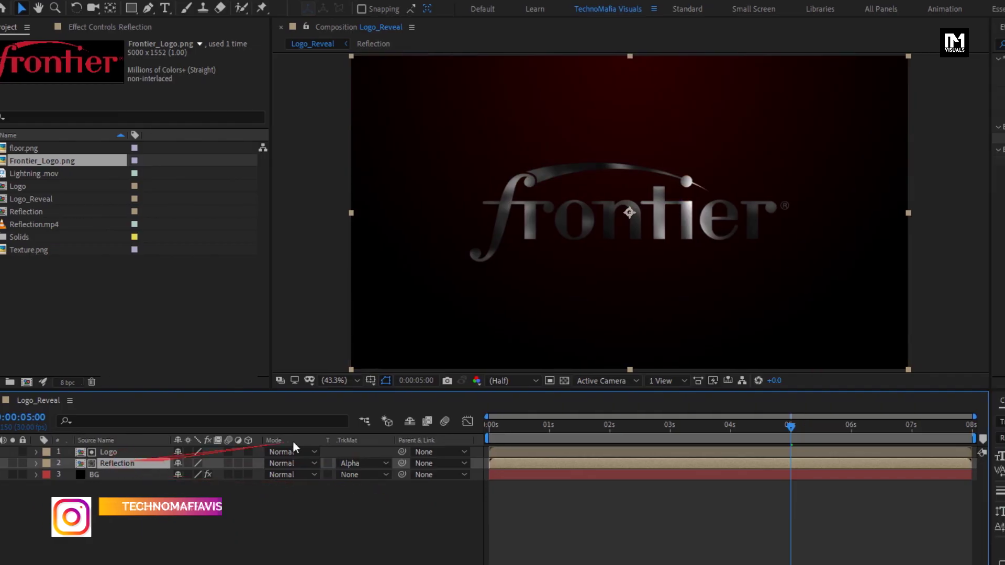
Apply Fast Box Blur to the Reflection layer with a blur radius of 3 and 1 iteration.
left_click(1000, 45)
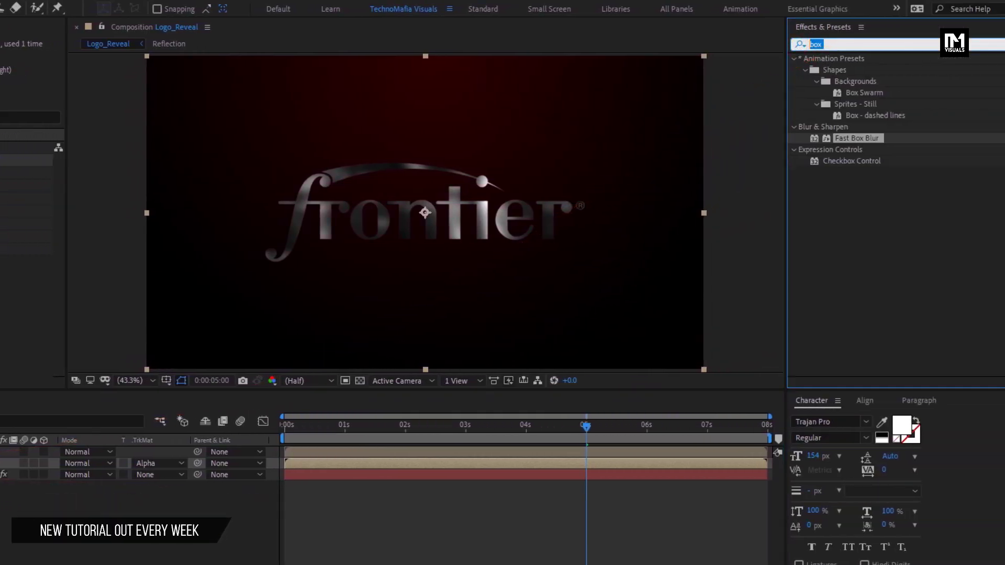
type("fast b")
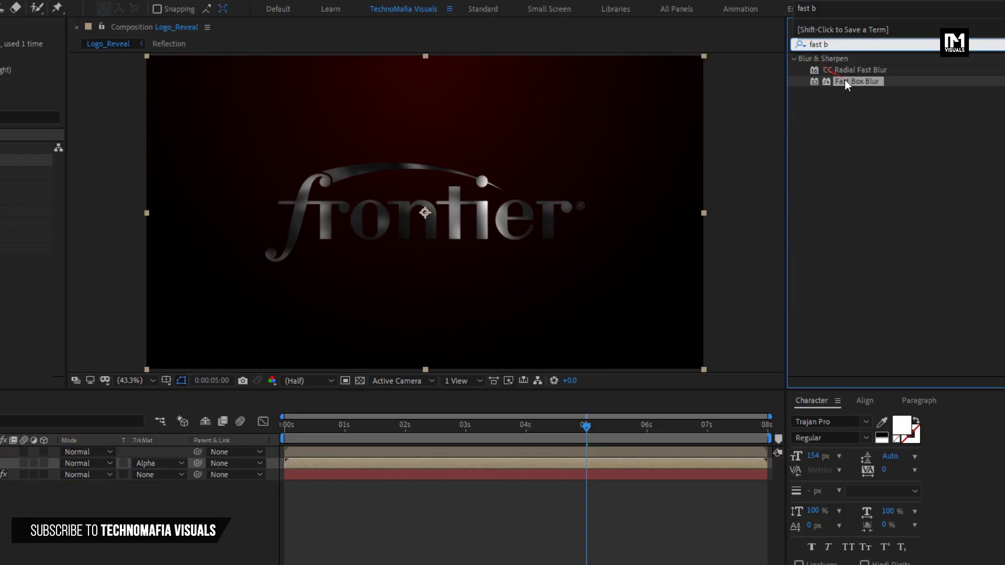
double_click(845, 81)
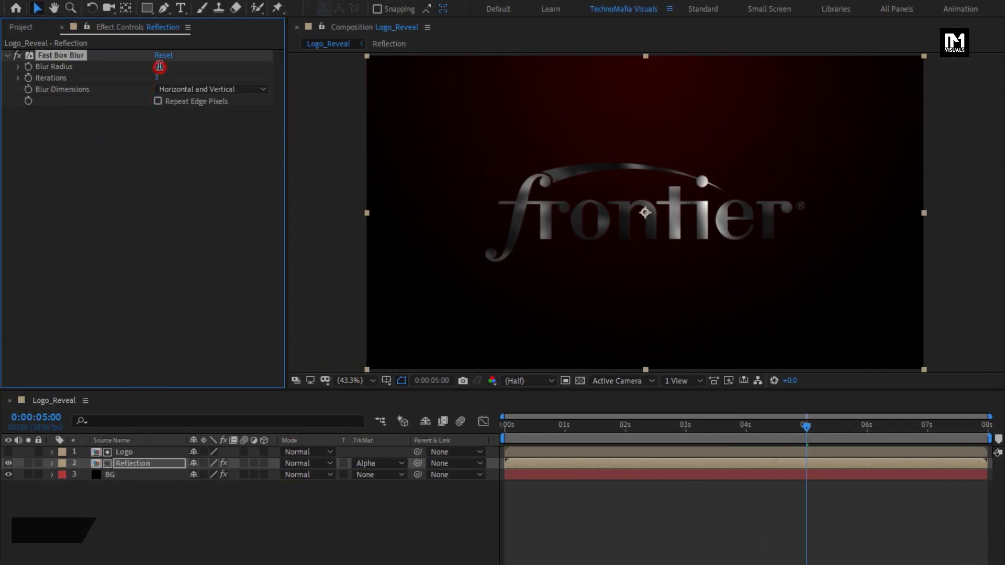
left_click(160, 66)
type("3")
key("Return")
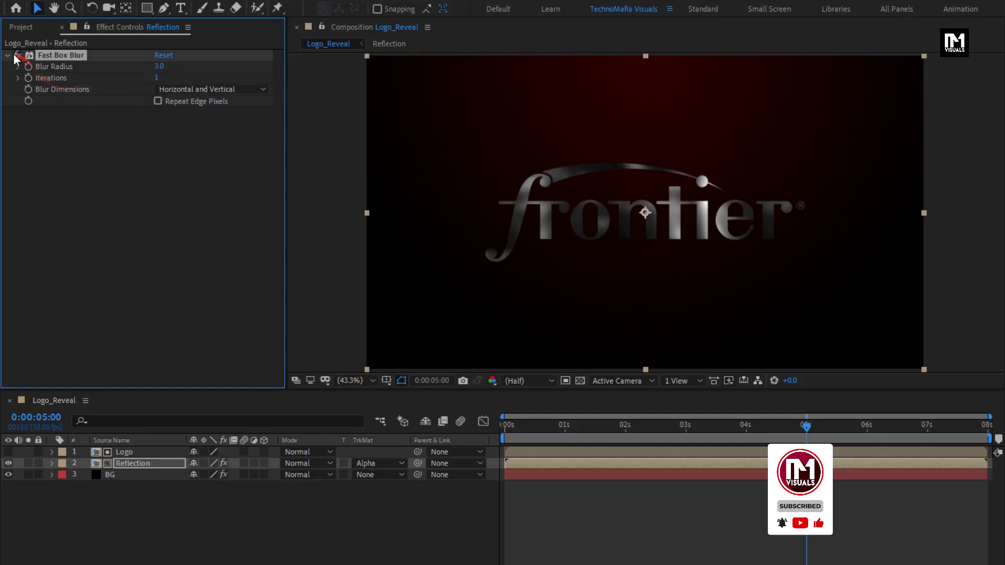
Apply CC Blobbylize to the Reflection layer and set its Blob Layer to Logo.
left_click(1000, 49)
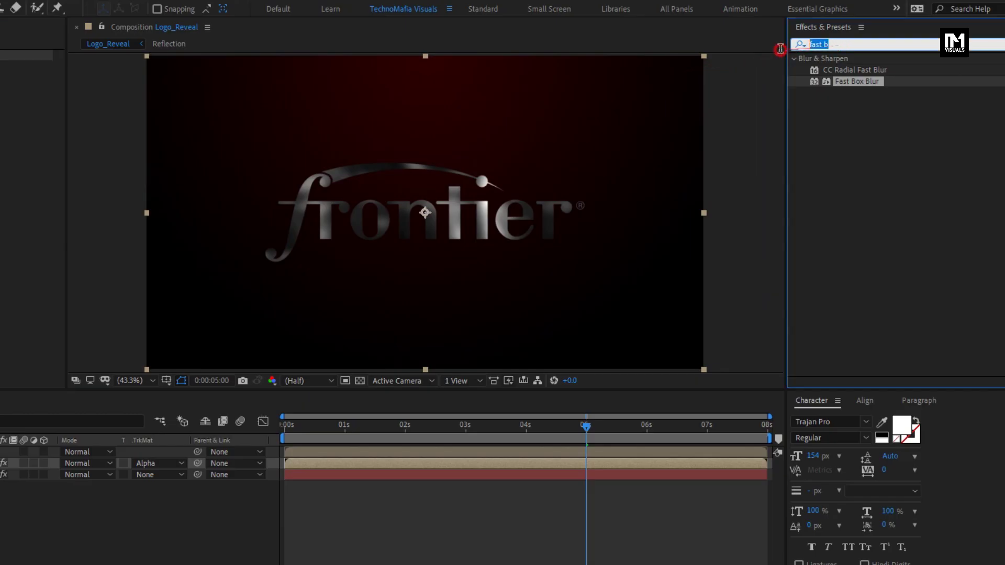
type("cc bl")
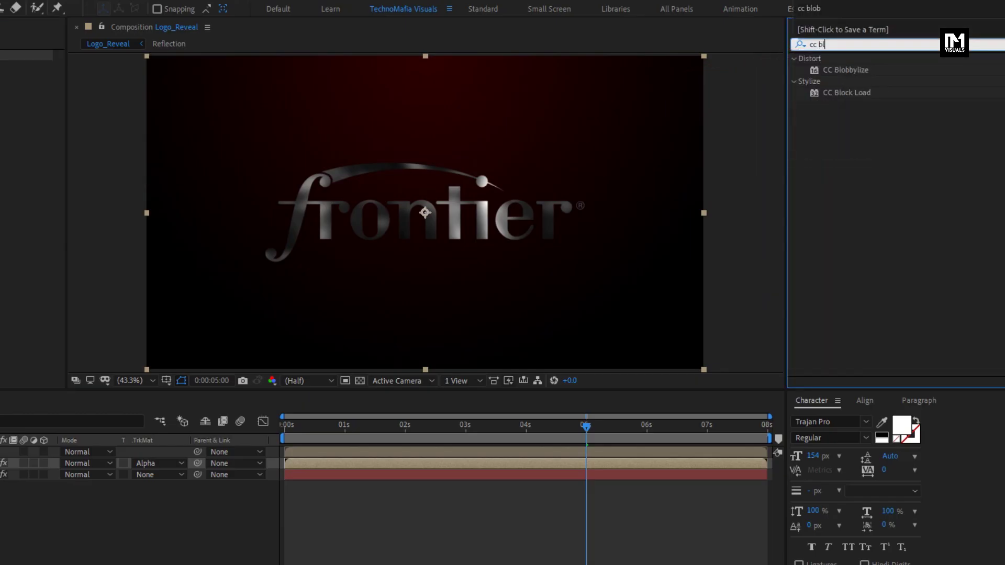
double_click(845, 69)
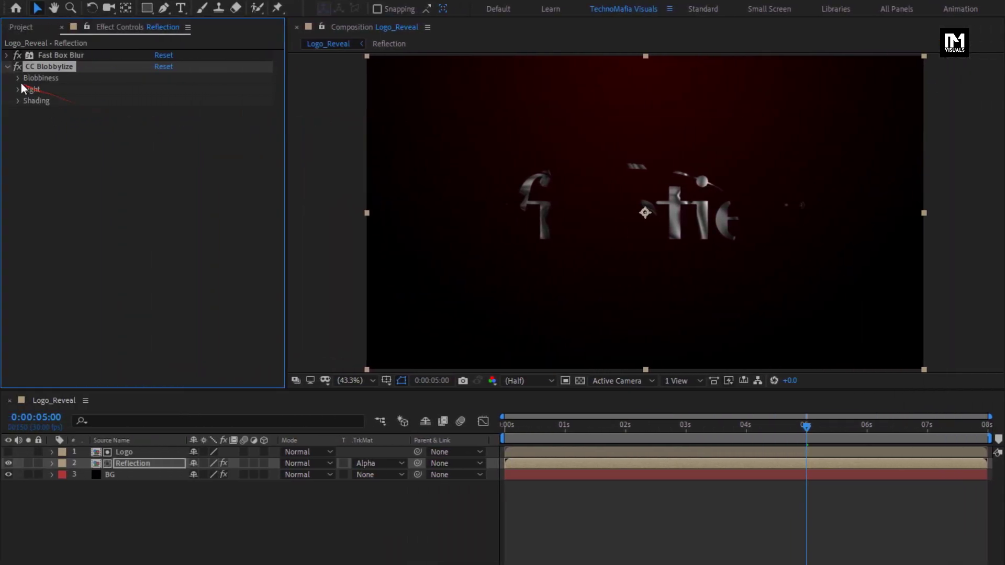
left_click(19, 78)
left_click(183, 89)
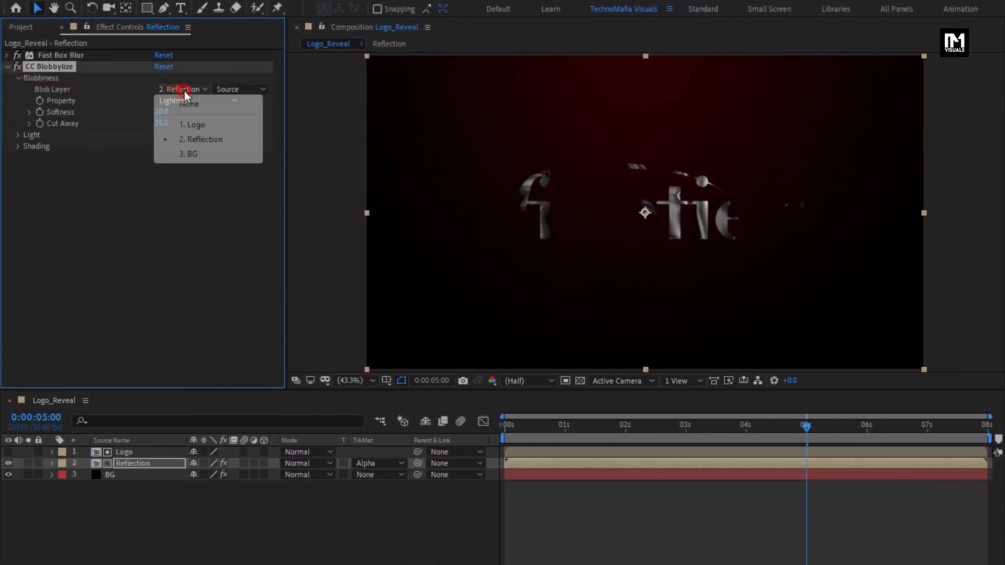
left_click(212, 124)
Set CC Blobbylize's Softness to 2 and Cut Away to 5, and preview the result along the timeline.
left_click(160, 112)
type("2")
key("Return")
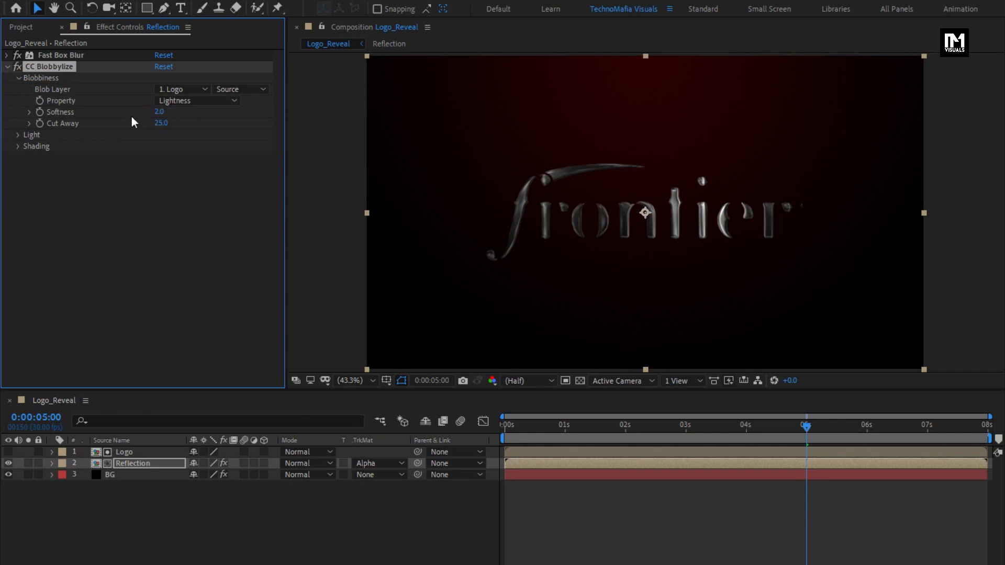
left_click(162, 124)
type("5")
key("Return")
left_click_drag(532, 425, 649, 421)
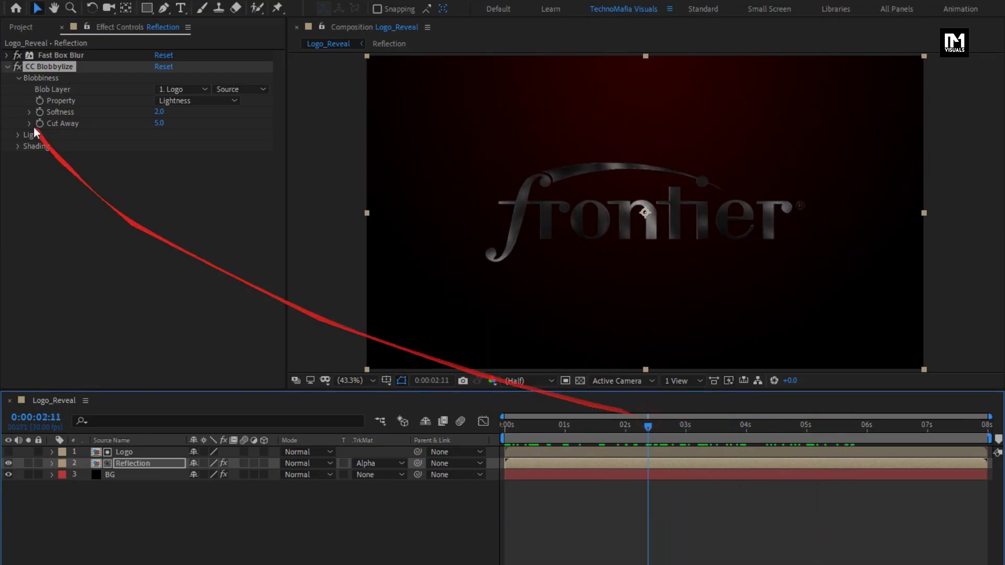
Add the Logo composition as the uppermost layer of Logo_Reveal, set its blending mode to Overlay, and preview it.
left_click(7, 69)
left_click(20, 29)
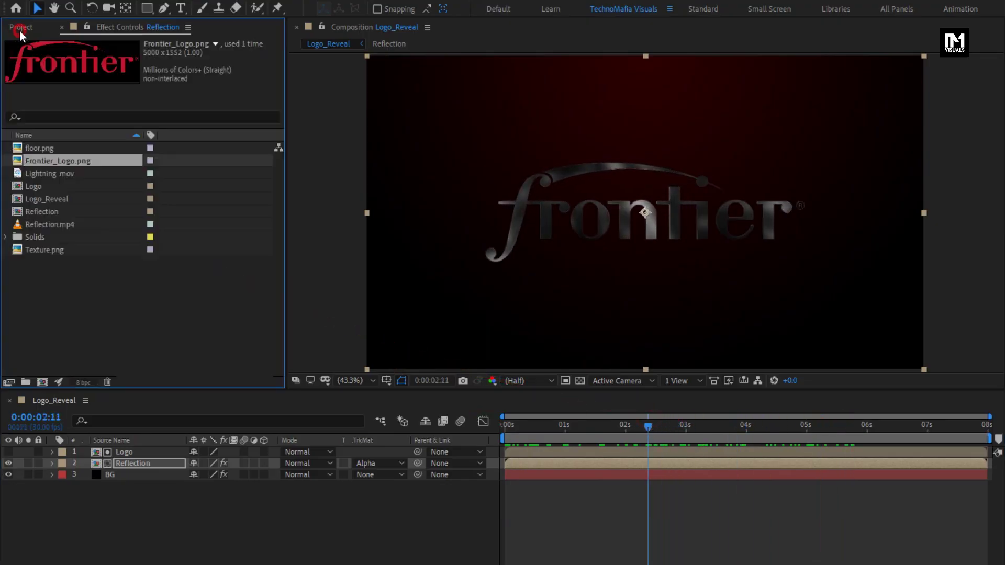
left_click(34, 186)
left_click_drag(33, 186, 131, 451)
left_click(297, 452)
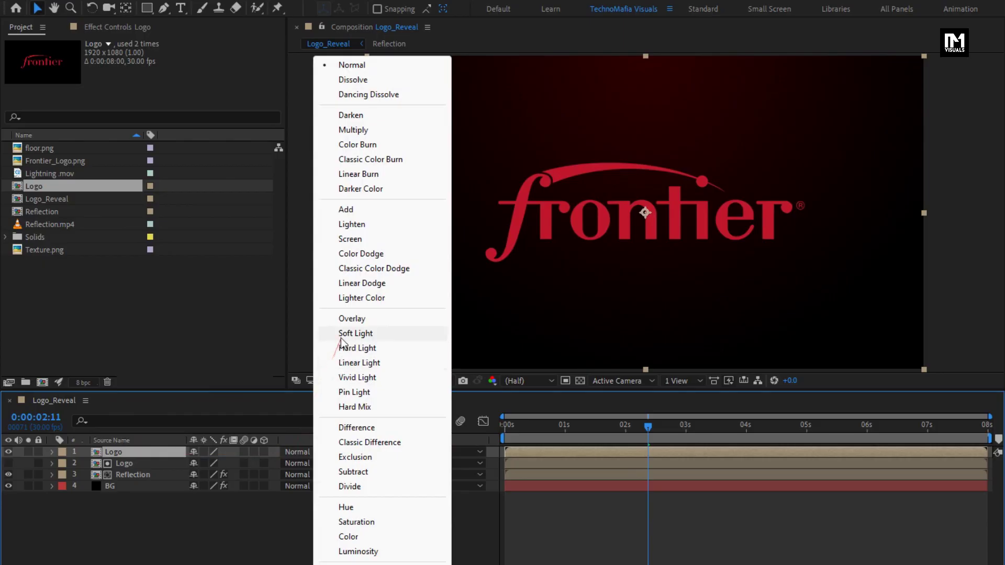
left_click(344, 318)
left_click_drag(523, 426, 740, 427)
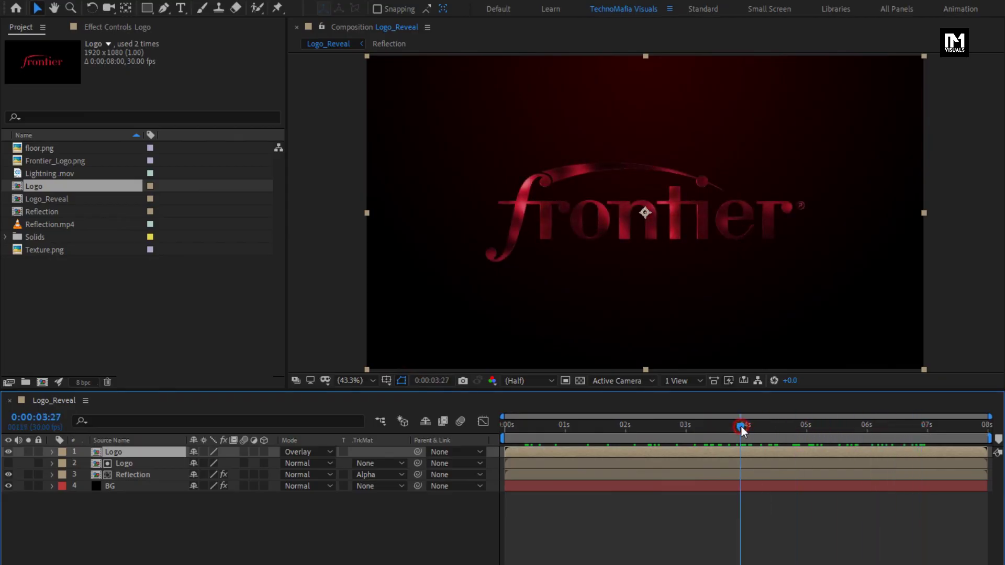
Create an adjustment layer above the logo layers and apply the Tritone effect to it.
right_click(153, 510)
mouse_move(181, 355)
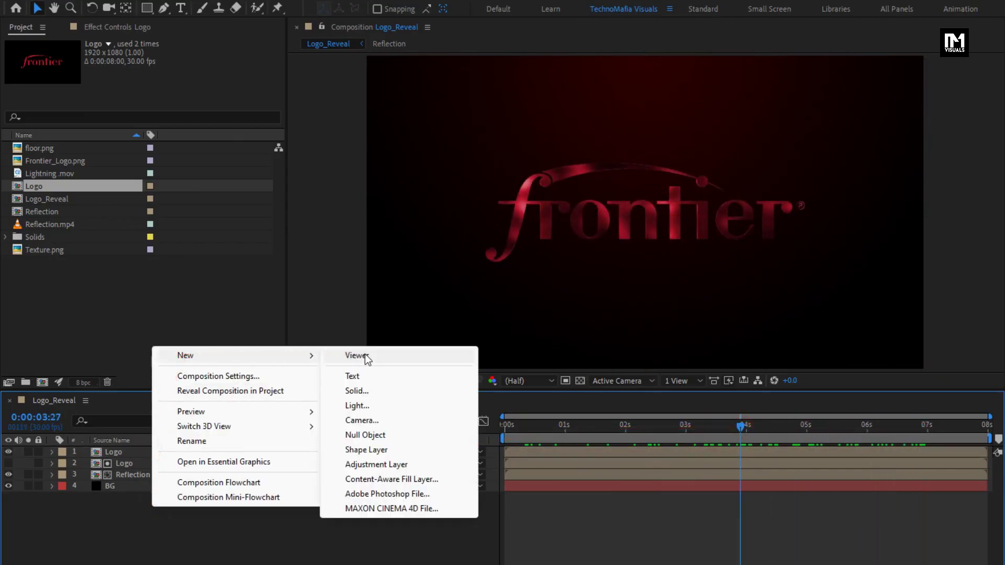
left_click(381, 464)
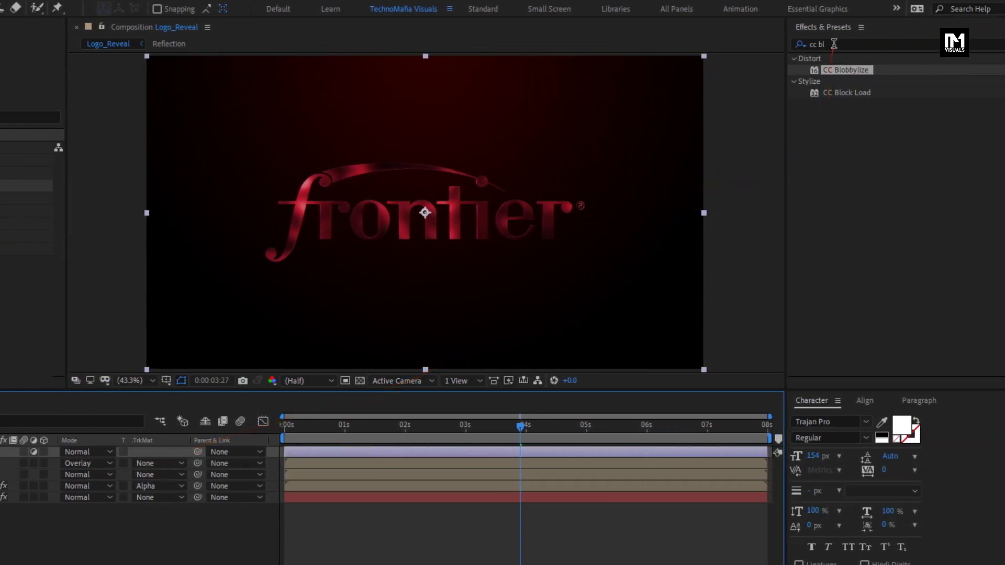
left_click(841, 45)
type("trit")
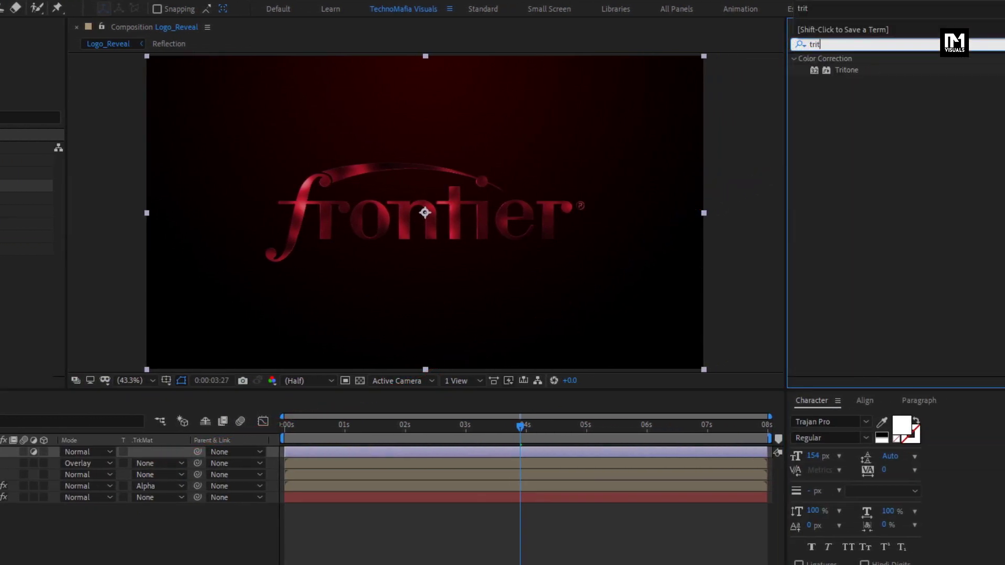
double_click(843, 71)
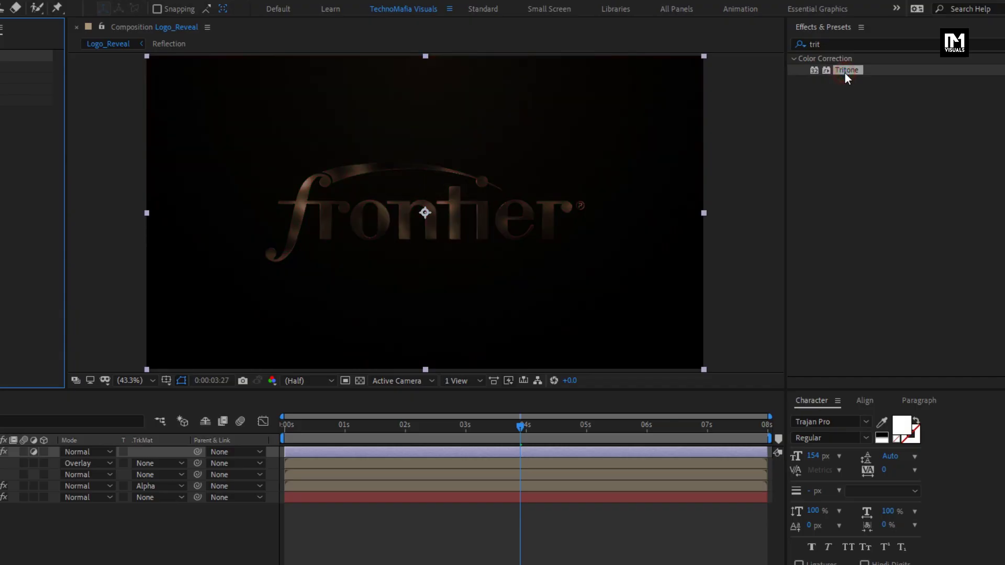
Set Tritone's Midtones to a vivid orange of about CC720E and its Shadows to a very dark brown.
left_click(137, 79)
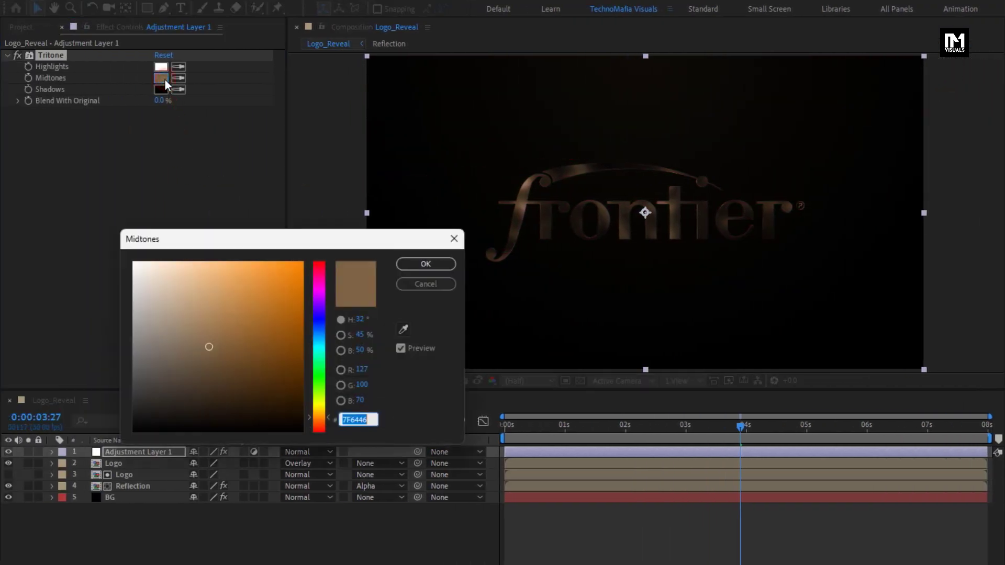
left_click(250, 309)
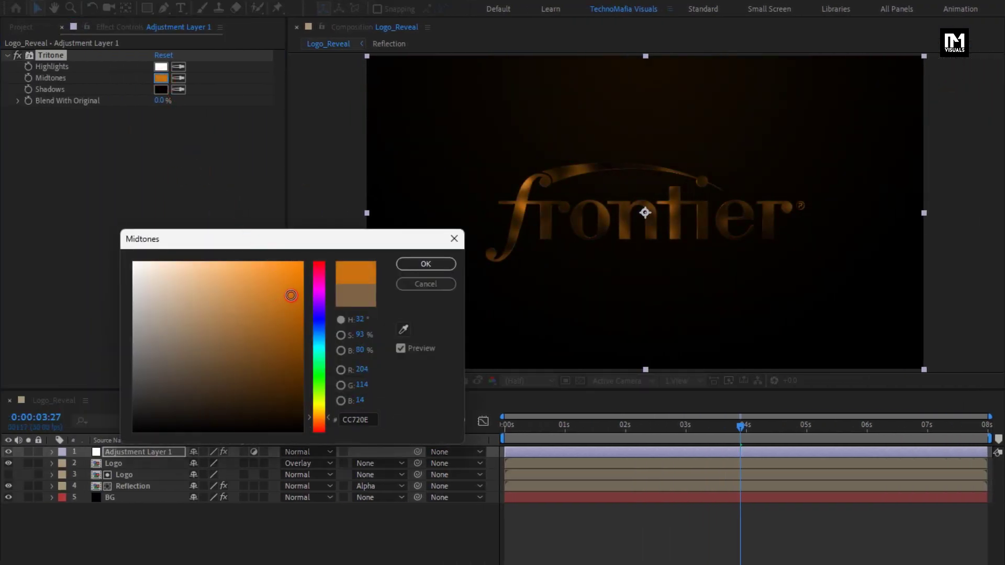
left_click(425, 263)
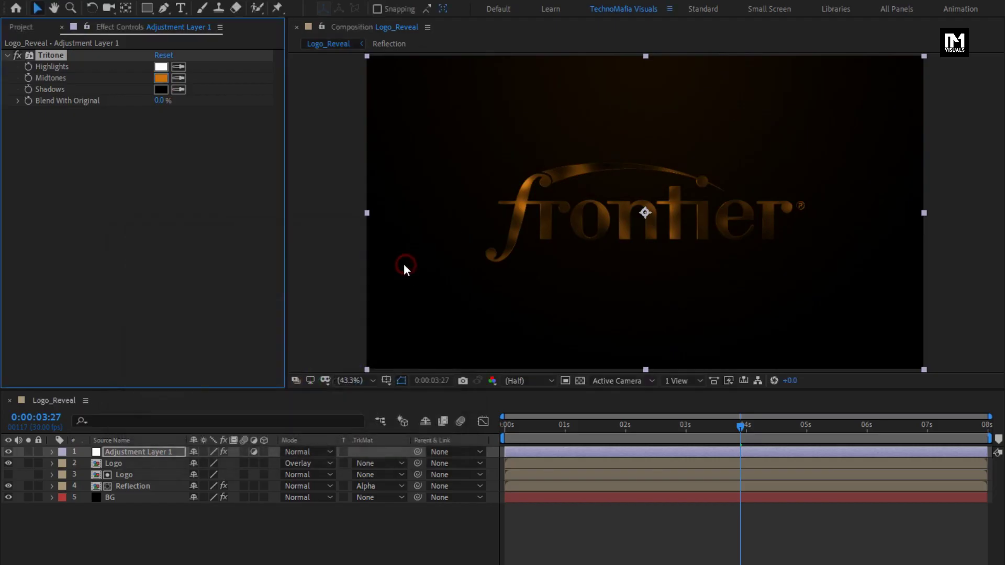
left_click(164, 90)
left_click_drag(318, 426, 294, 400)
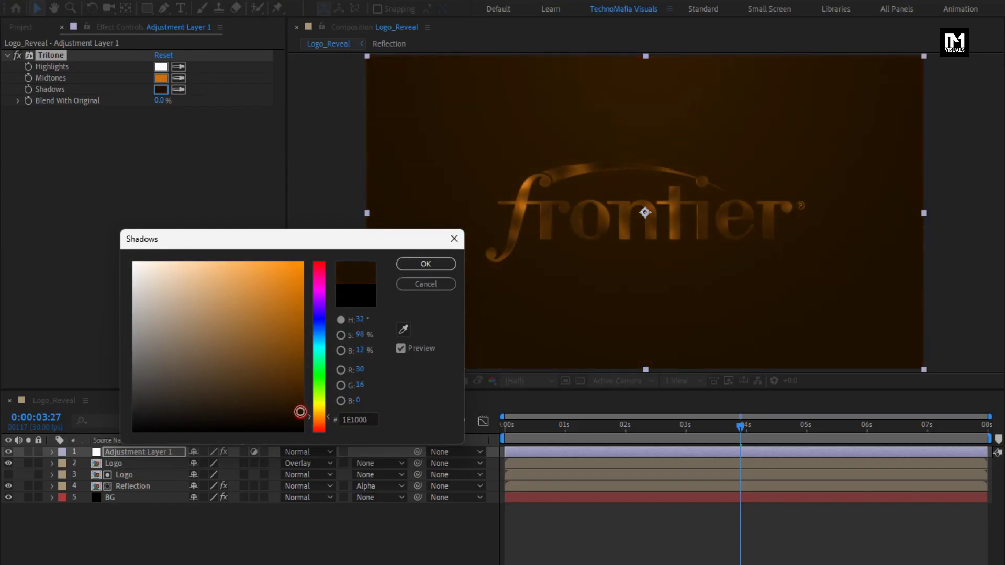
left_click(406, 268)
Set Tritone's Highlights colour to light peach FAD7B1 and preview the animation along the timeline.
left_click(161, 66)
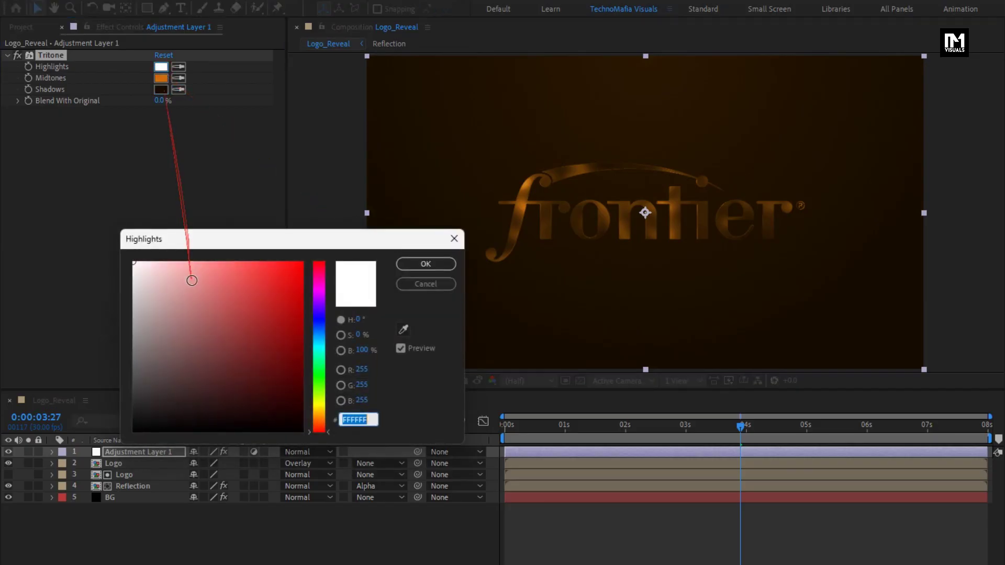
left_click_drag(151, 268, 178, 265)
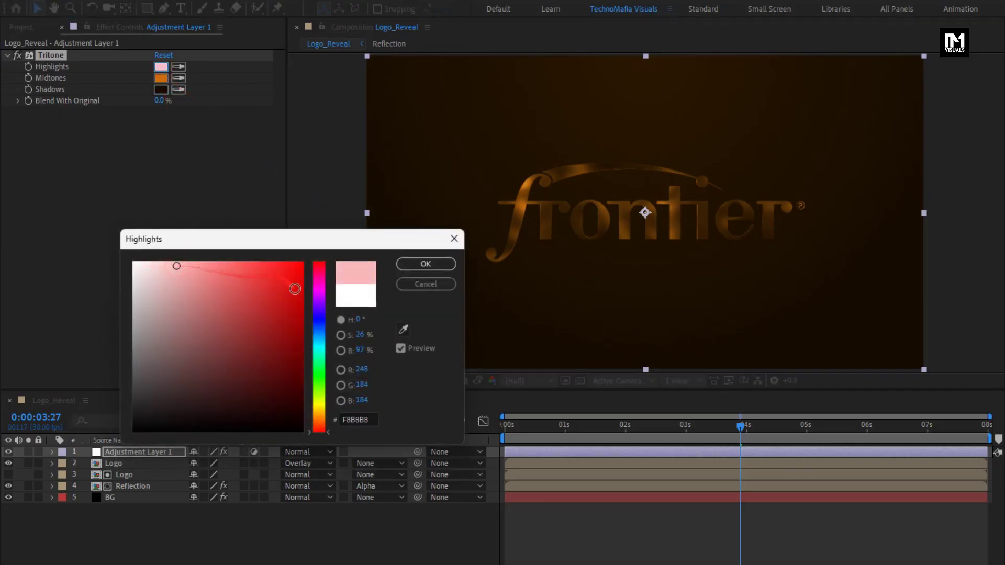
left_click_drag(315, 423, 317, 419)
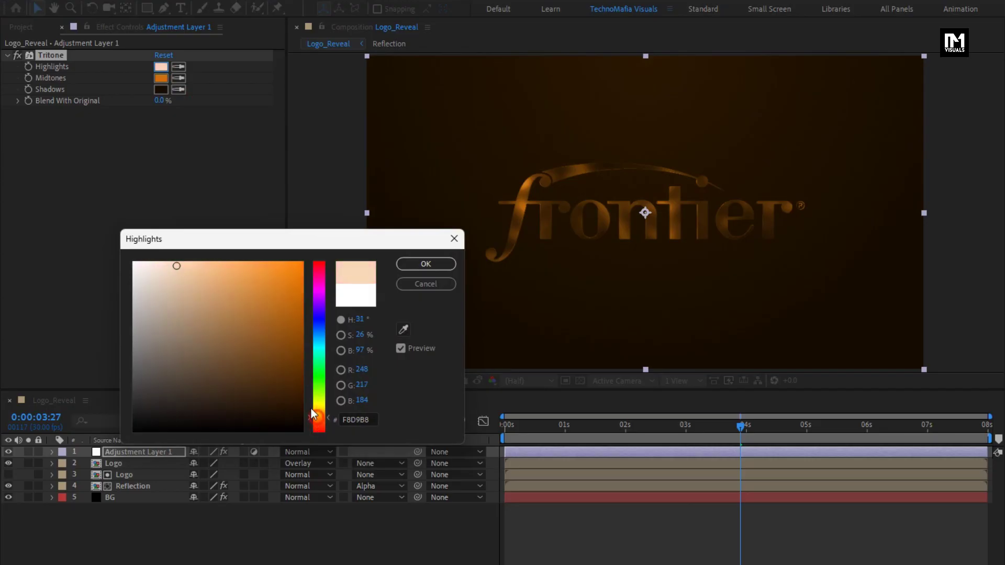
left_click(419, 264)
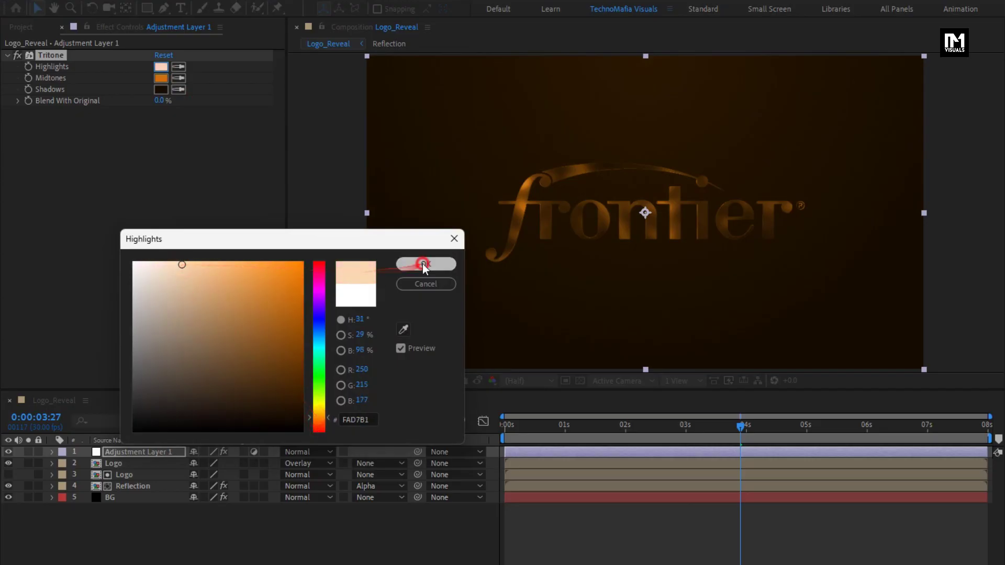
left_click(594, 430)
left_click_drag(595, 433, 768, 427)
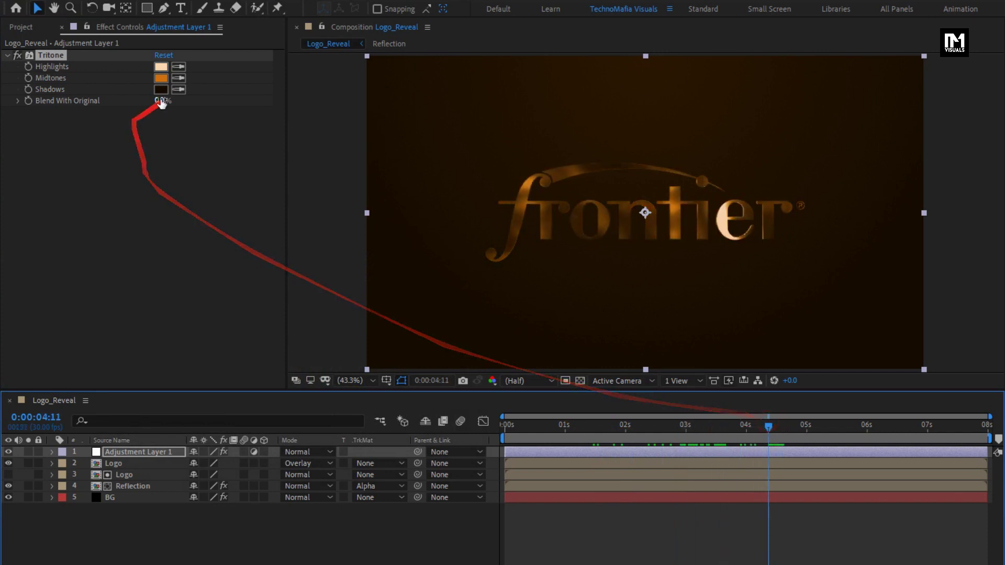
Refine Tritone's Highlights to a paler peach and its Midtones to a brighter orange of about D67509.
left_click(160, 66)
left_click_drag(182, 266, 166, 265)
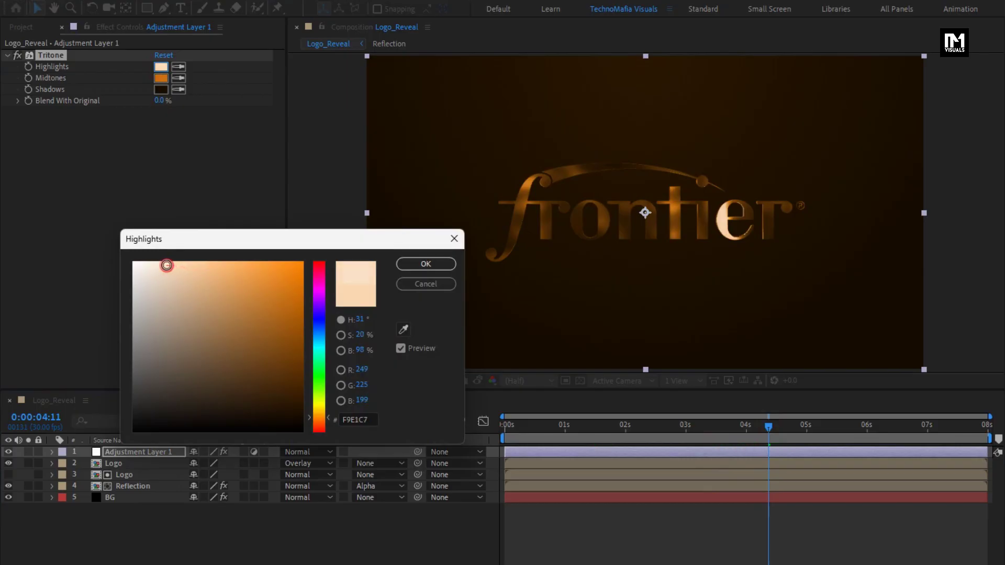
left_click(400, 266)
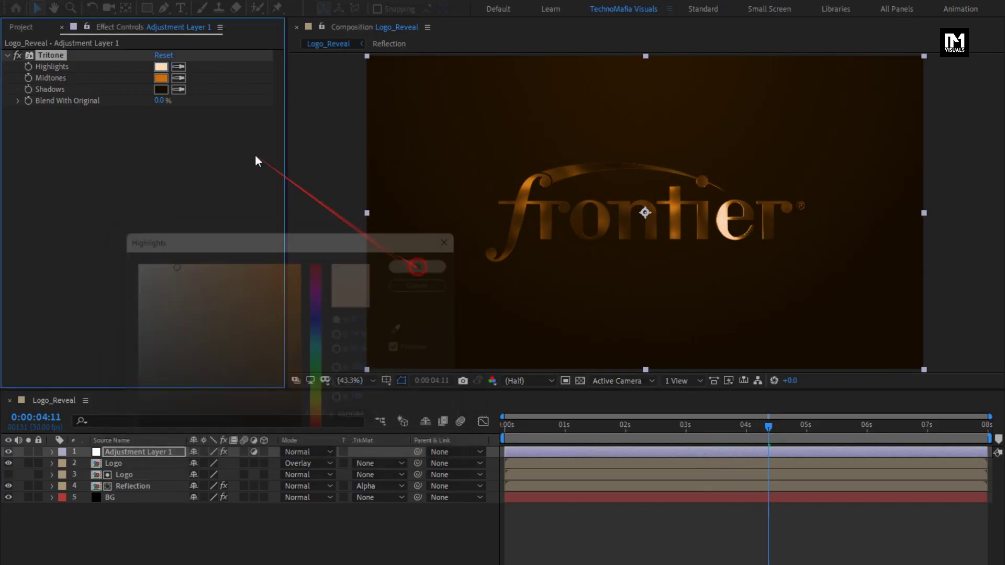
left_click(161, 78)
left_click_drag(253, 265, 295, 290)
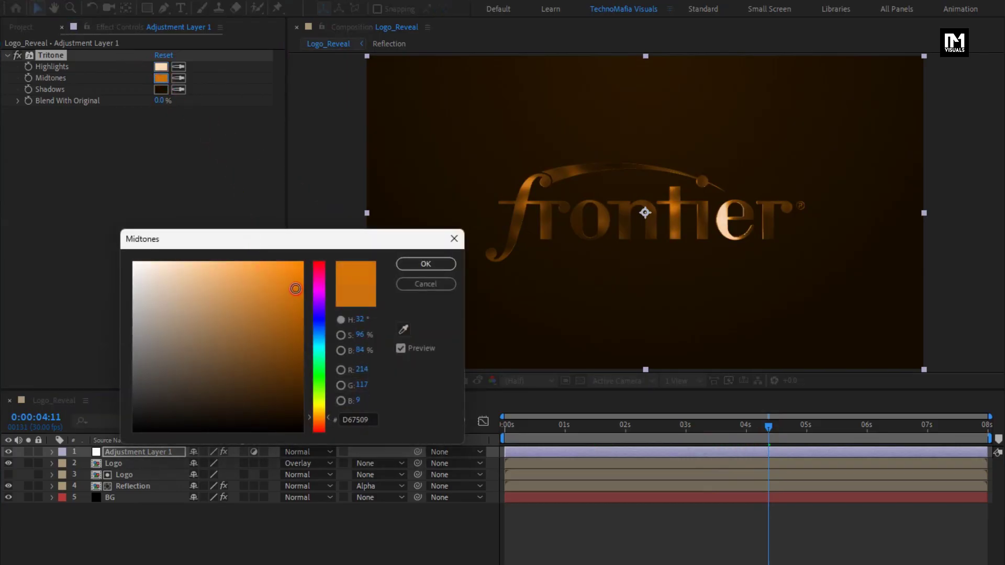
left_click(404, 264)
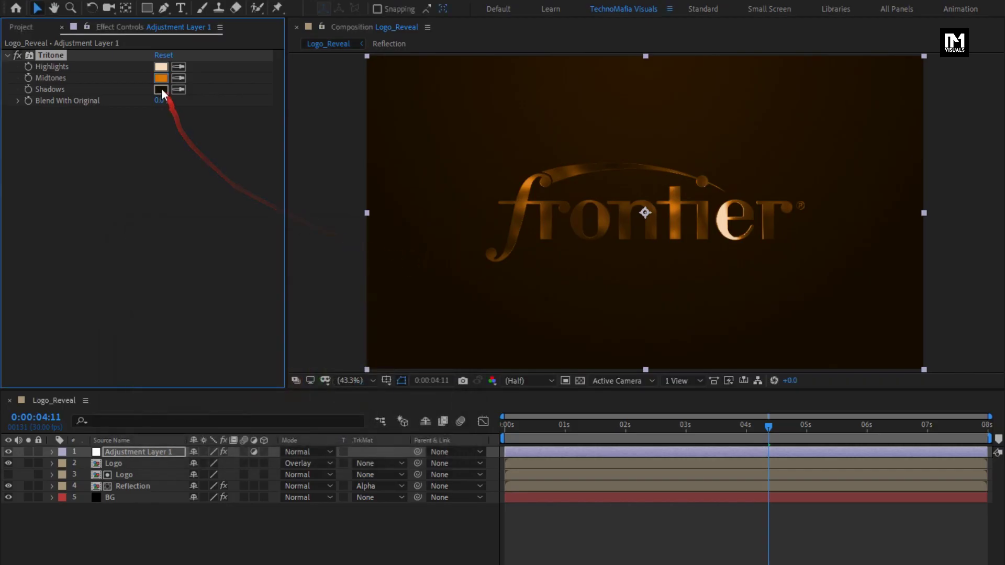
Refine Tritone's Shadows to a very dark brown of about 1C1001.
left_click(161, 90)
left_click_drag(243, 288, 295, 407)
left_click(299, 416)
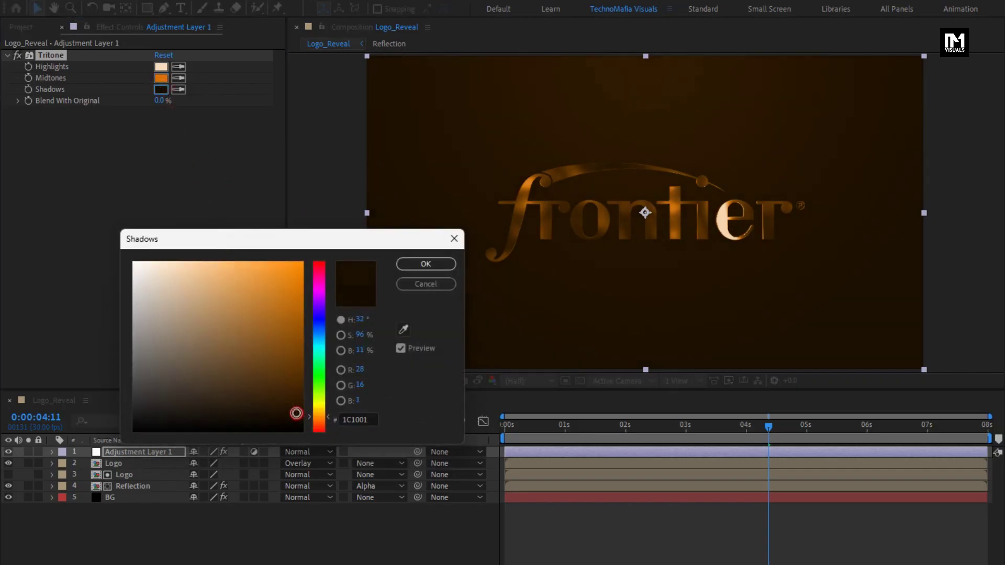
left_click(413, 268)
Pre-compose the adjustment layer, both Logo layers and the Reflection layer into a new composition named Glass_Logo.
left_click(129, 487)
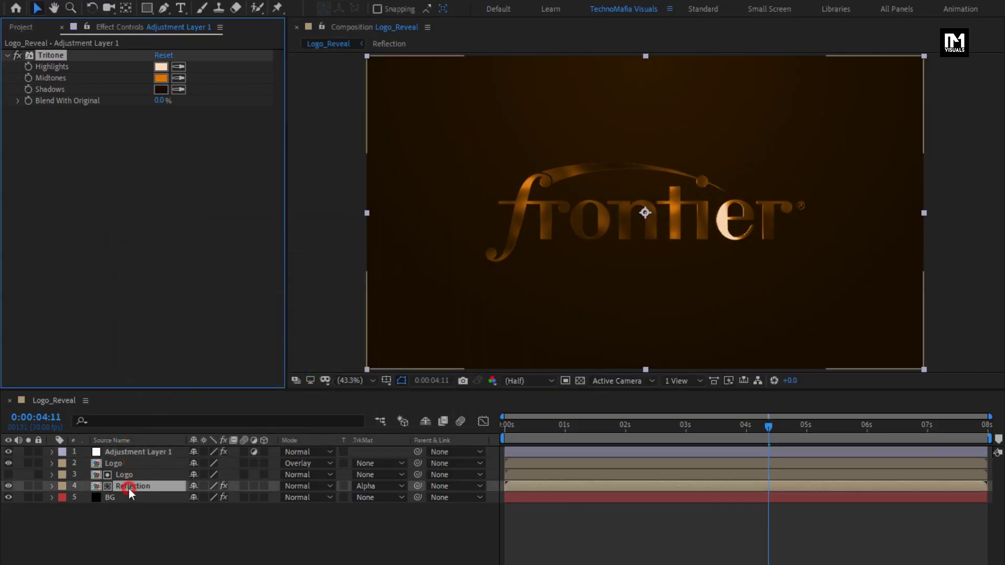
left_click(124, 475, "ctrl")
left_click(125, 463, "ctrl")
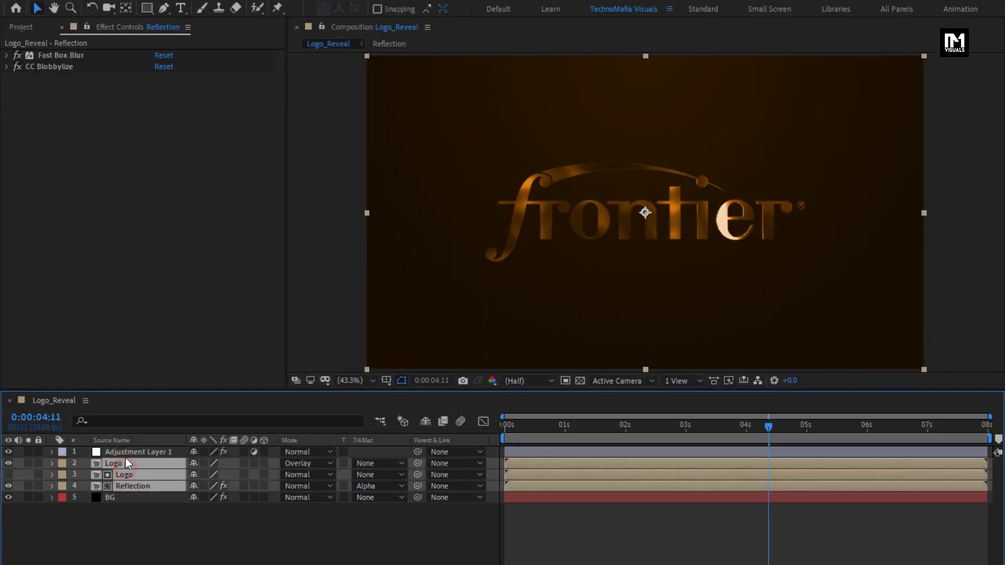
left_click(126, 452, "ctrl")
right_click(126, 453)
left_click(129, 391)
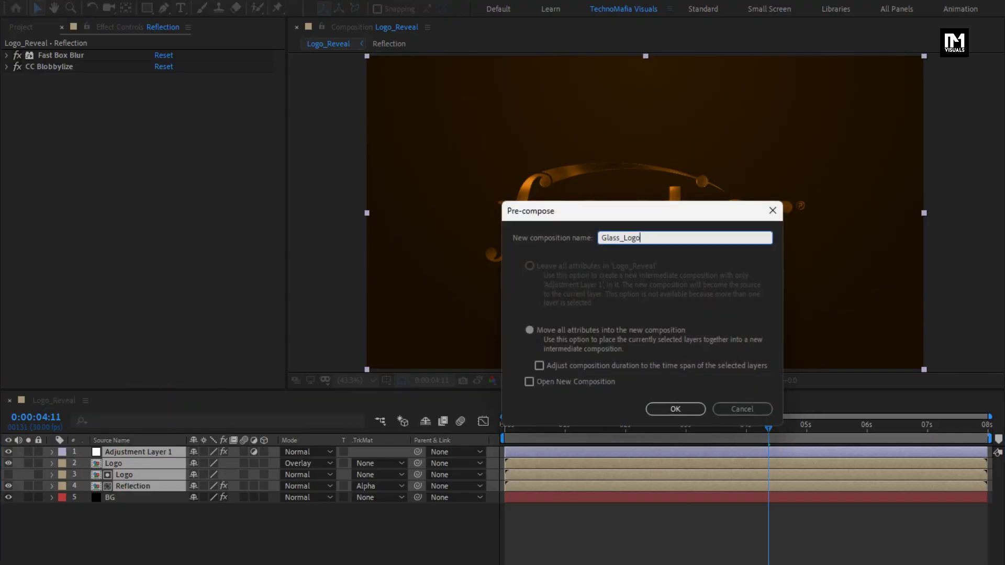
type("Glass_Logo")
left_click(675, 409)
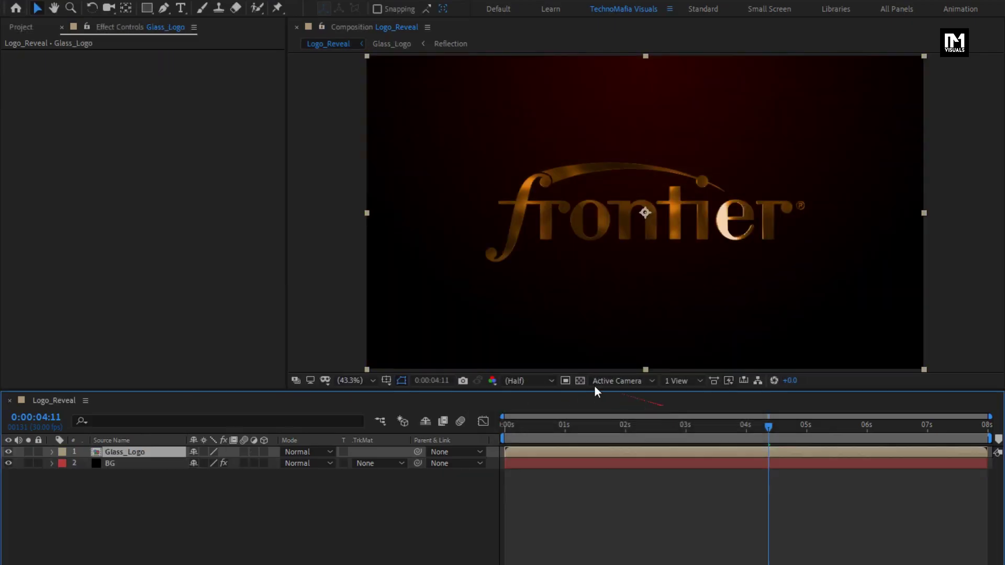
Add Texture.png as the topmost layer of Logo_Reveal and set its scale to 50%.
left_click(25, 28)
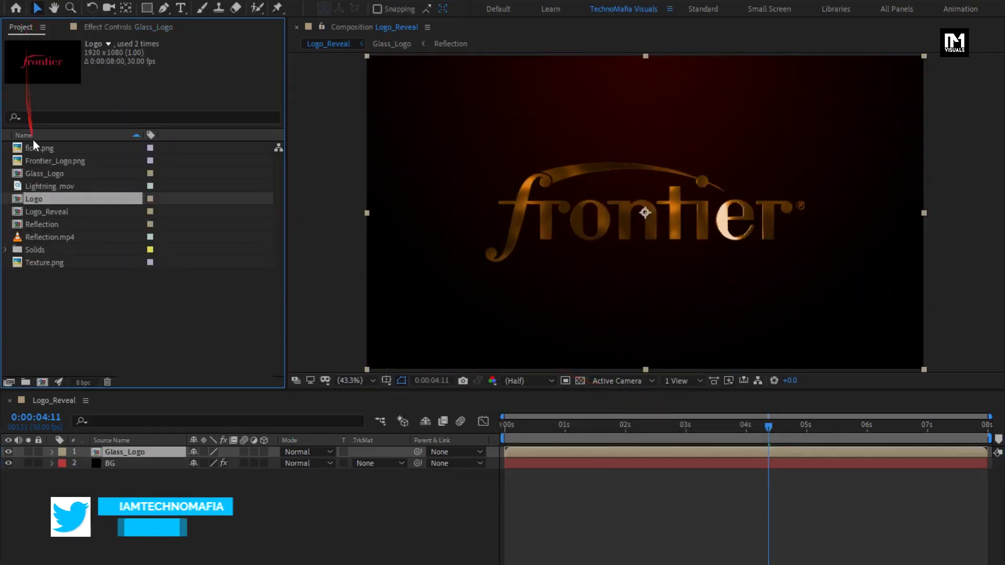
left_click(45, 262)
left_click_drag(43, 262, 140, 448)
key("s")
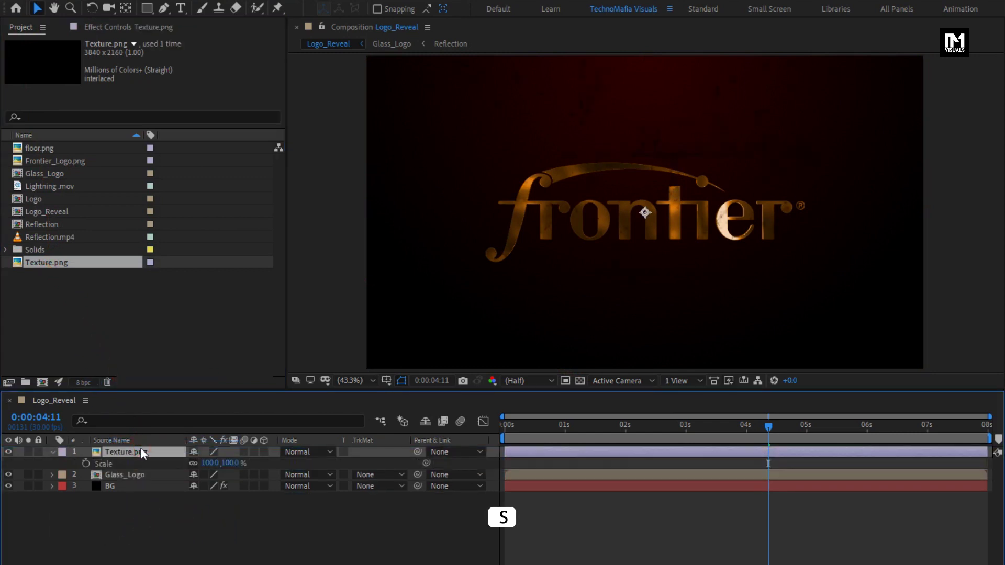
left_click_drag(227, 465, 195, 467)
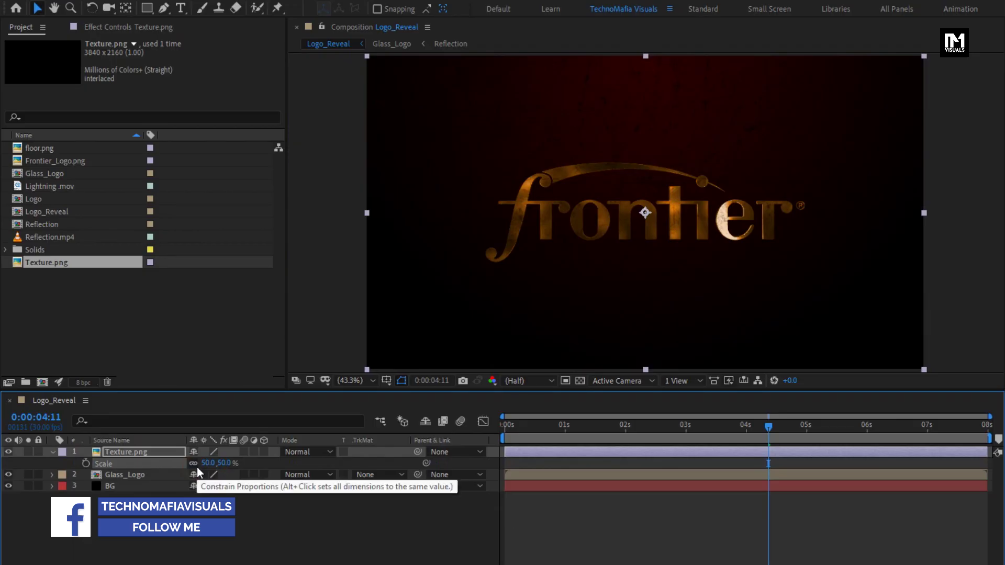
left_click(51, 452)
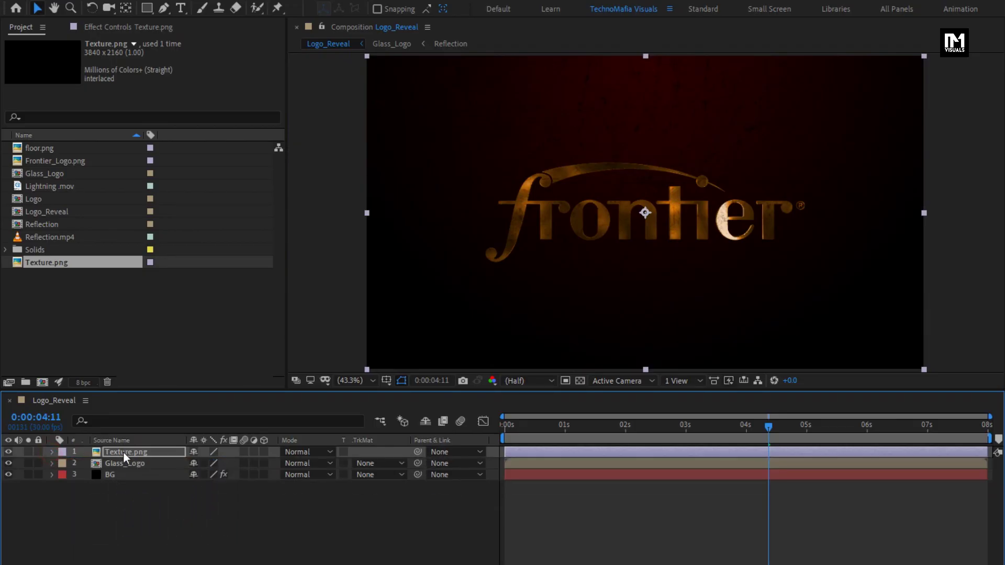
Pre-compose the Texture.png layer as Texture with all attributes moved, and set its blending mode to Multiply.
right_click(124, 451)
left_click(152, 393)
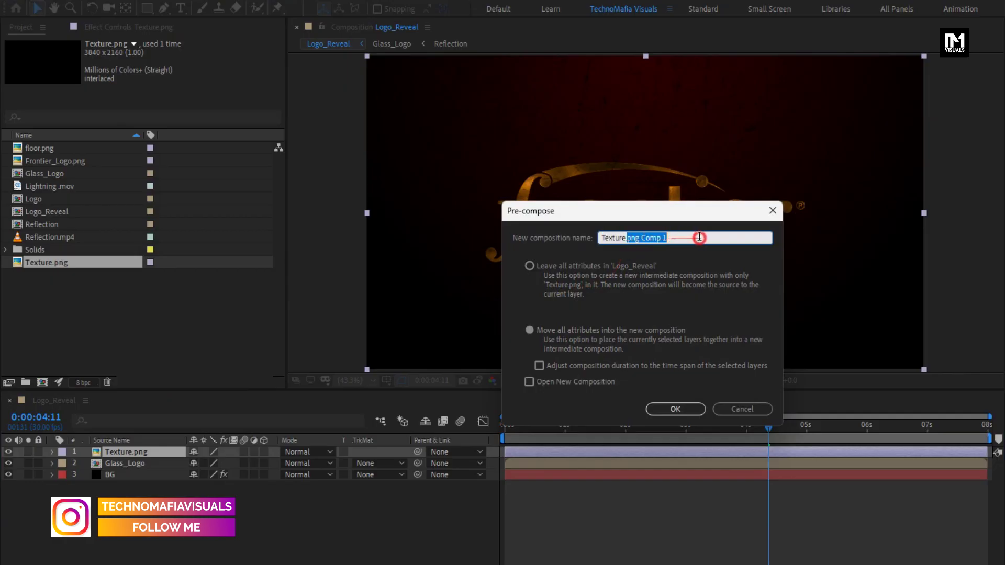
key("BackSpace")
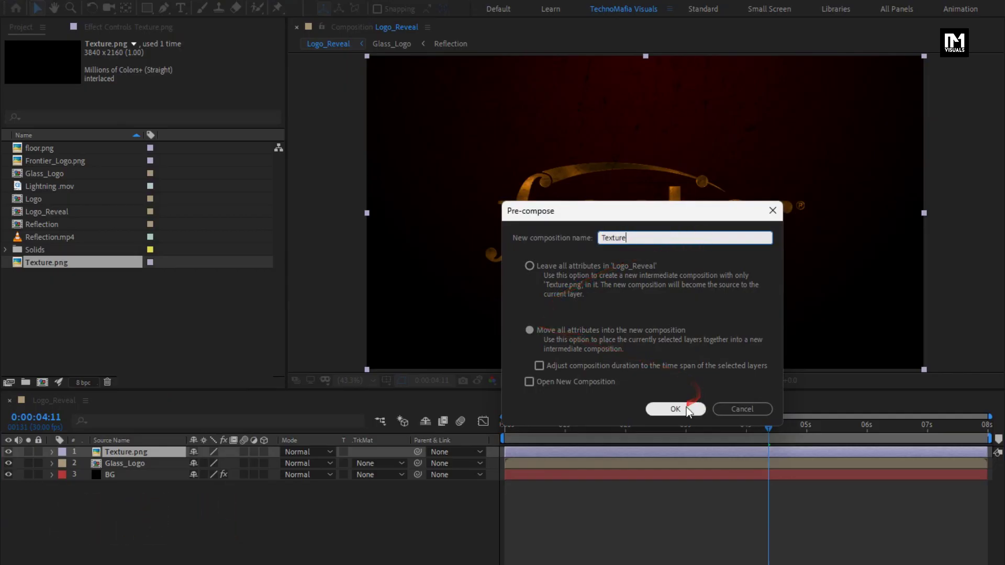
left_click(675, 409)
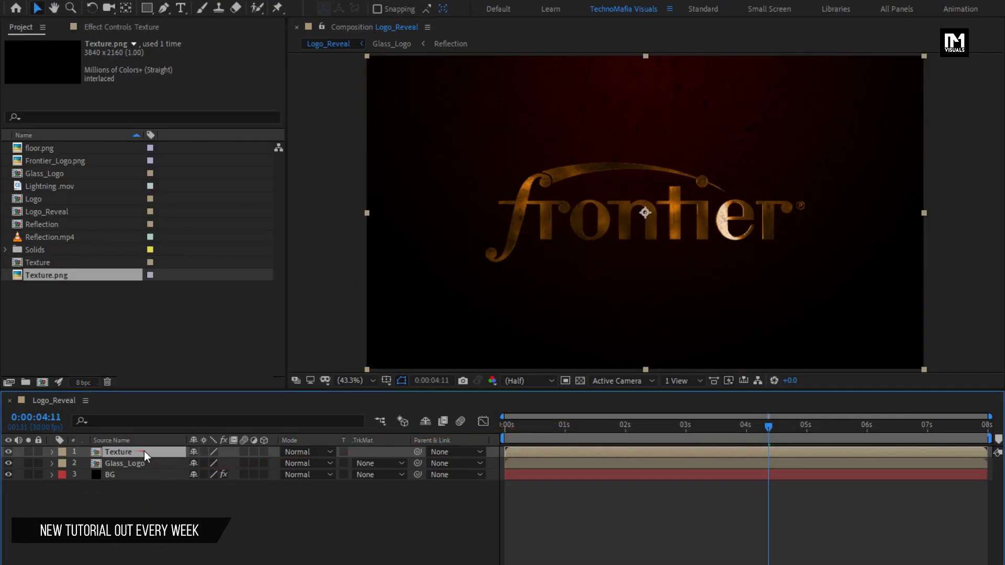
left_click(306, 451)
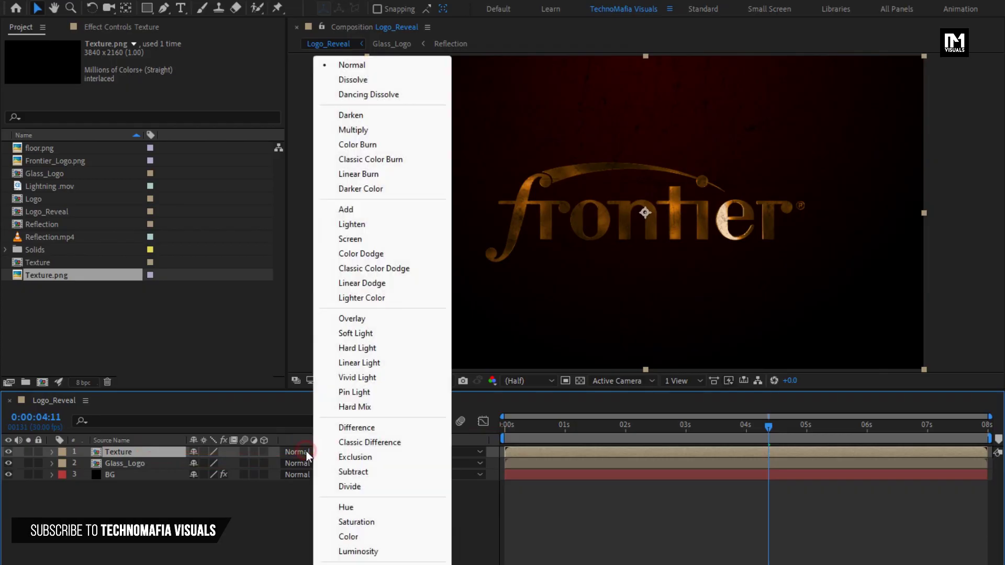
left_click(347, 130)
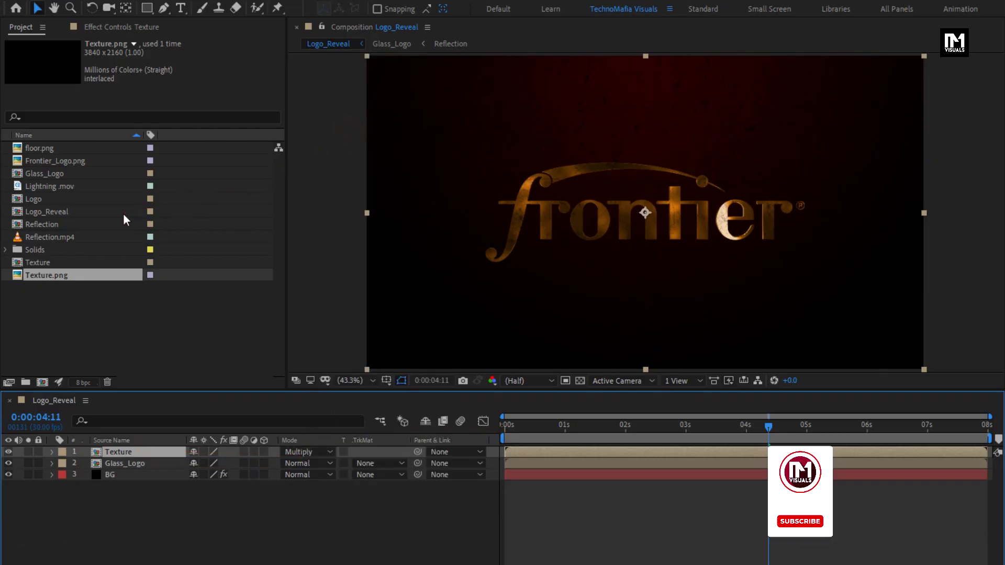
Place a second Glass_Logo layer above Texture and use it as Texture's alpha matte.
left_click_drag(39, 172, 136, 449)
left_click(130, 462)
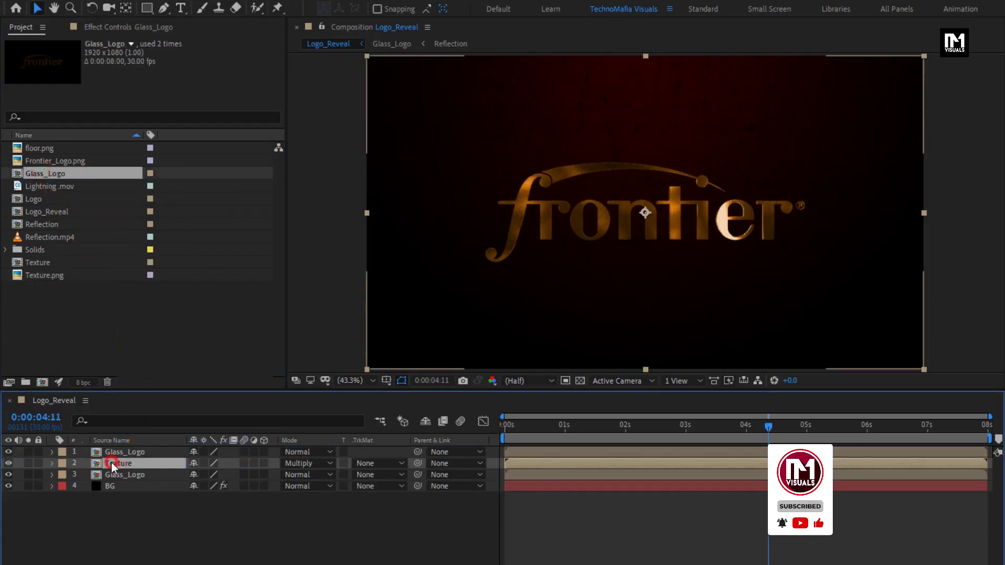
left_click(363, 463)
left_click(403, 496)
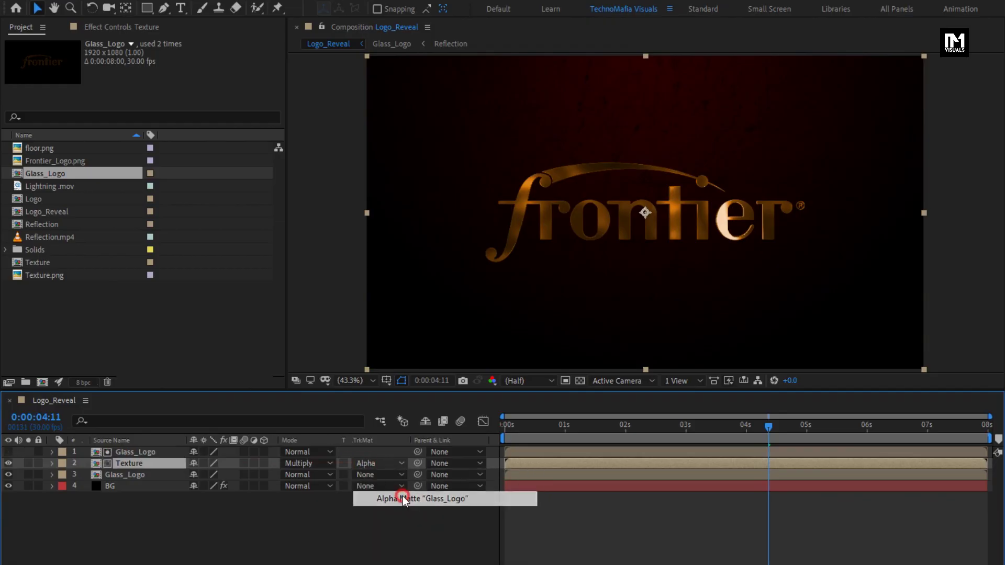
Pre-compose both Glass_Logo layers and the Texture layer into a new composition named Metal_Logo.
left_click(125, 475)
left_click(124, 463, "shift")
left_click(125, 454, "shift")
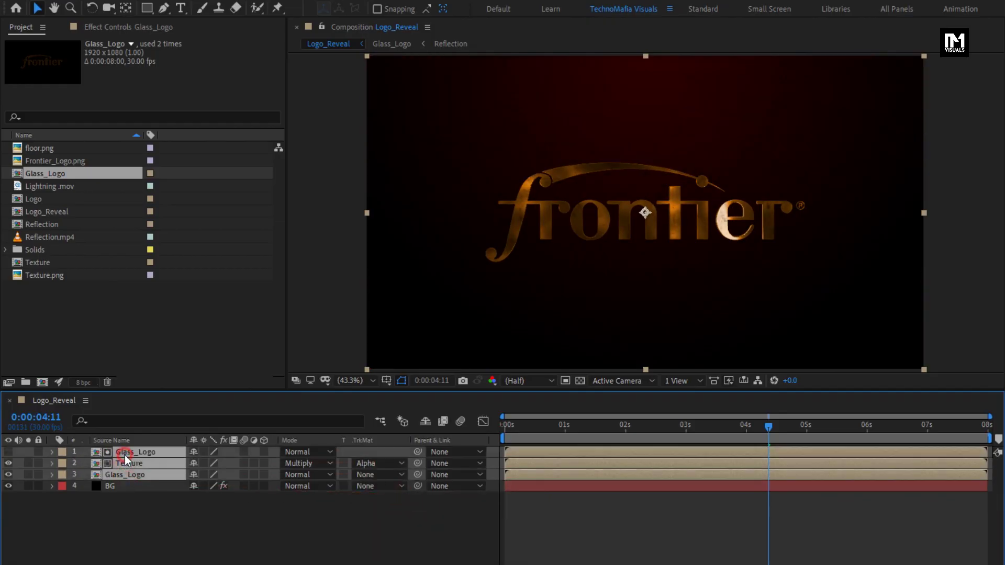
right_click(124, 454)
left_click(160, 395)
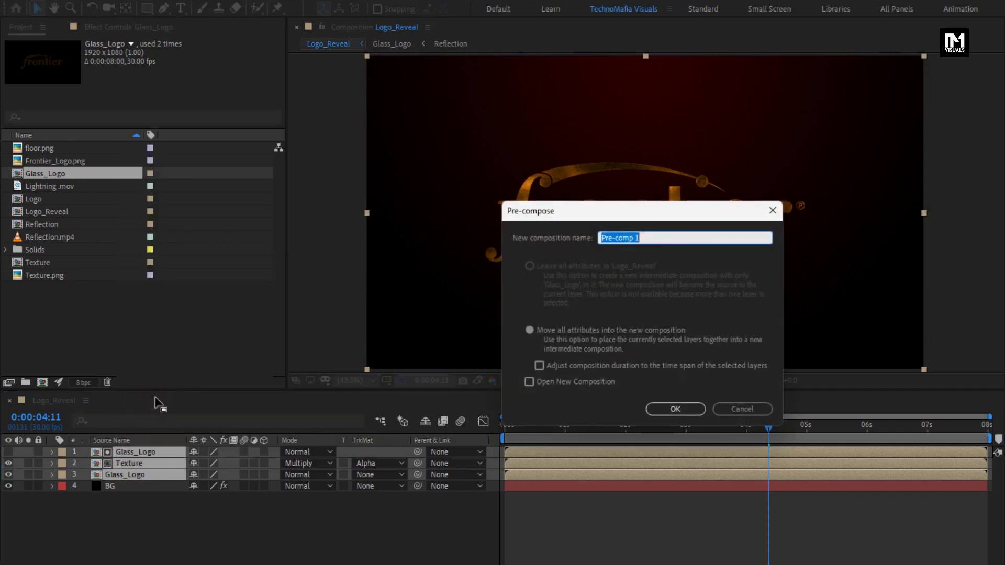
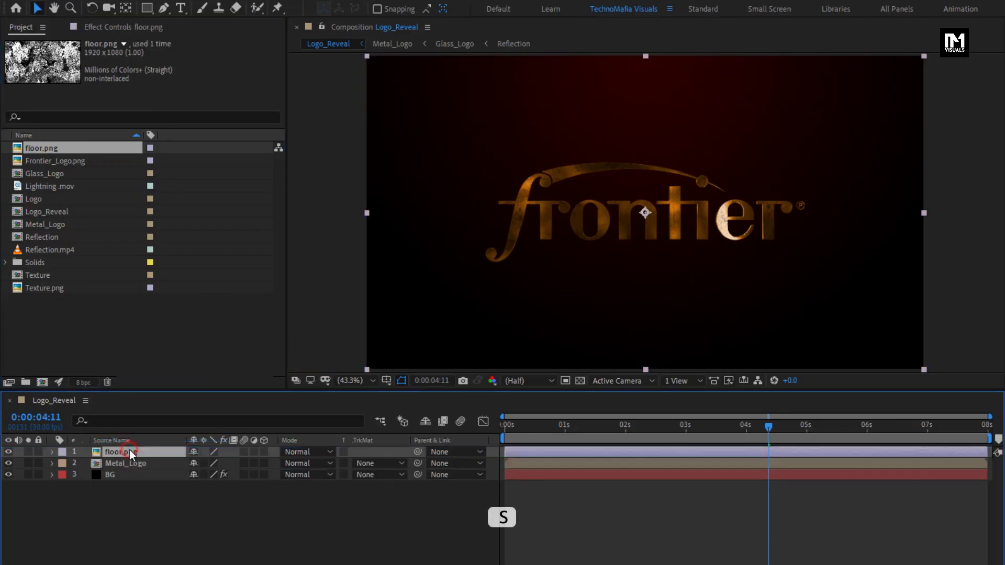
Scale the floor.png layer to 50% and make it a 3D layer.
key("s")
left_click(210, 463)
type("50")
key("Return")
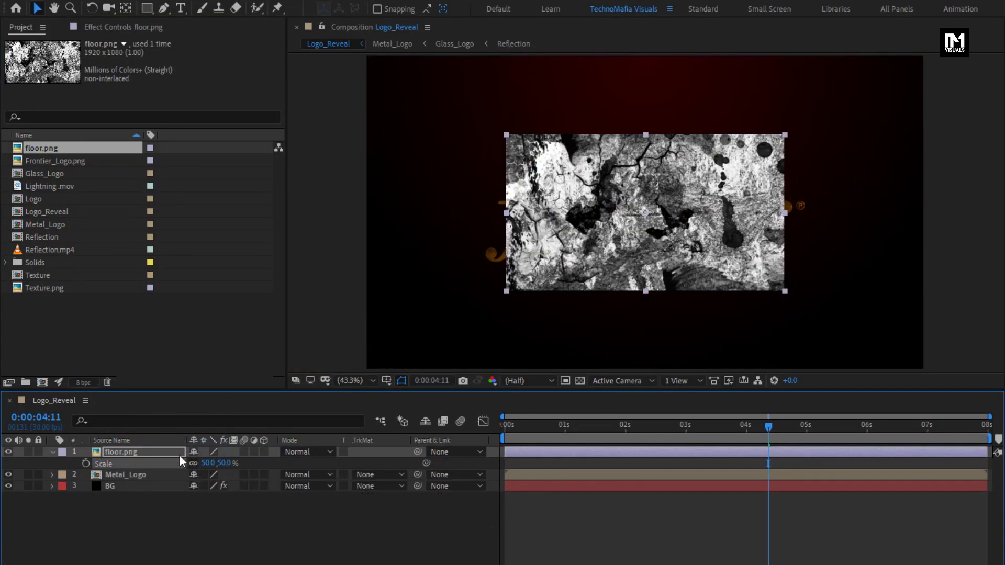
left_click(173, 451)
left_click(263, 453)
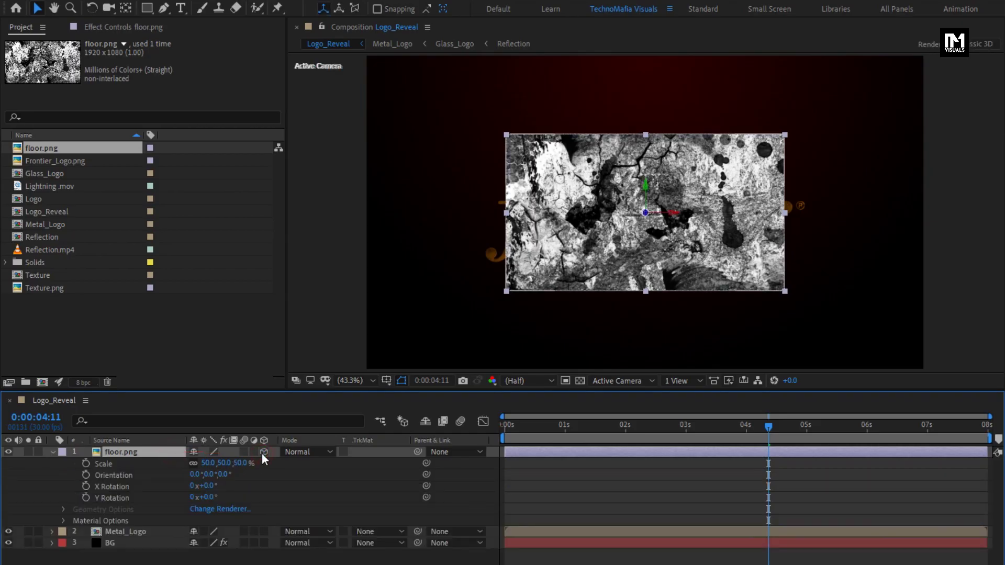
Tilt the floor layer back by setting its X orientation to about 283°.
left_click(139, 452)
key("r")
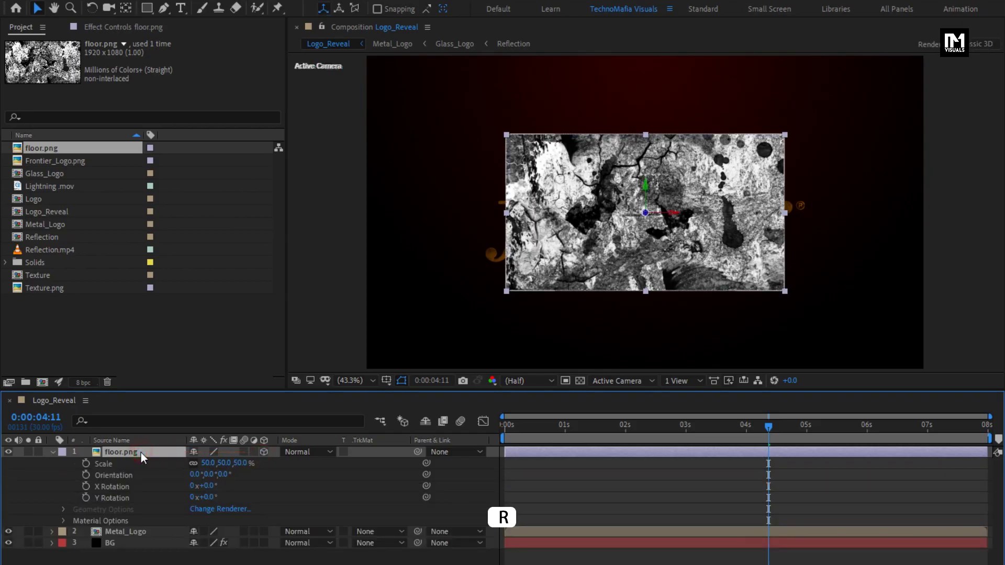
left_click_drag(196, 463, 142, 464)
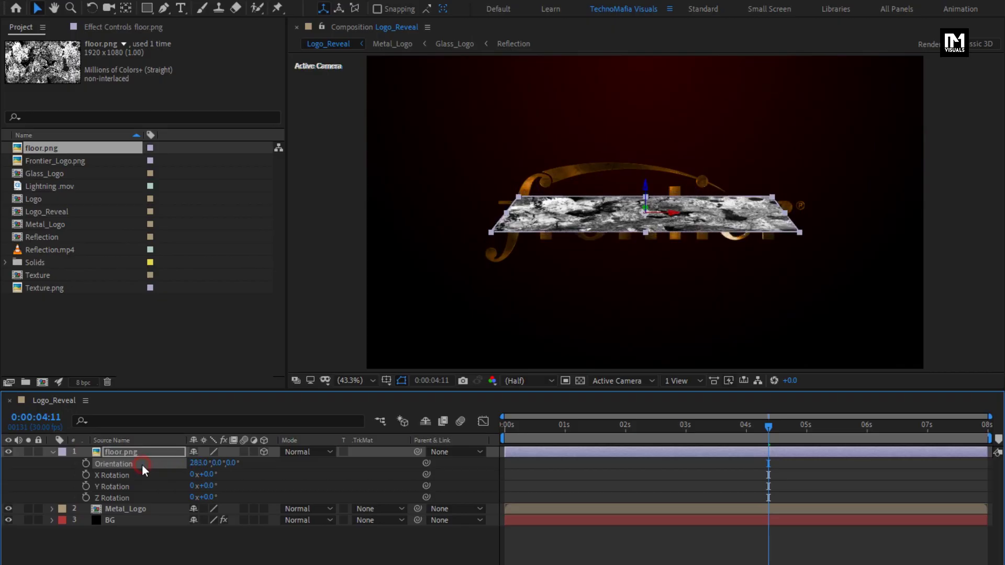
Apply Motion Tile to the floor layer with Output Width 230 and Output Height 320.
type("trit")
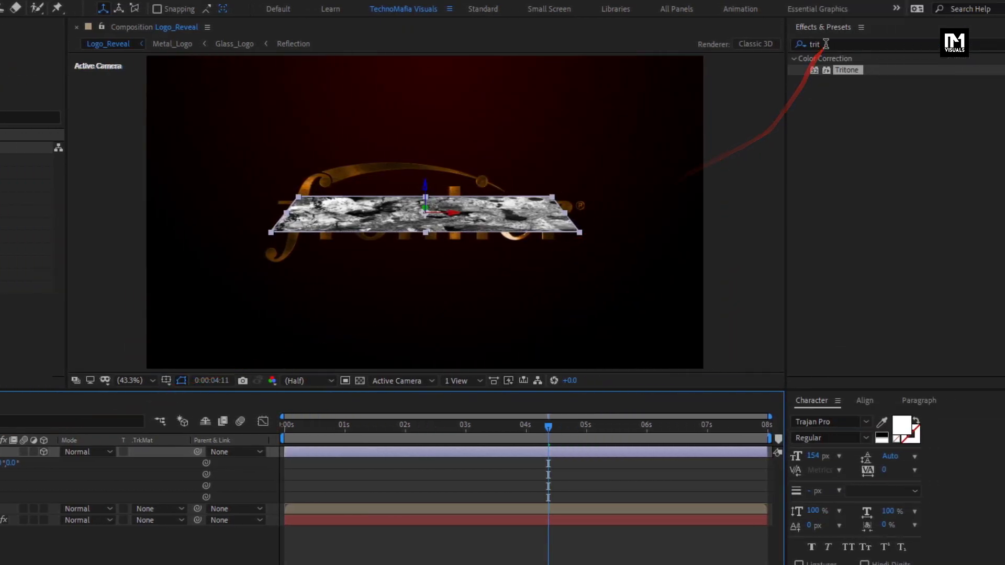
left_click(784, 48)
type("moti")
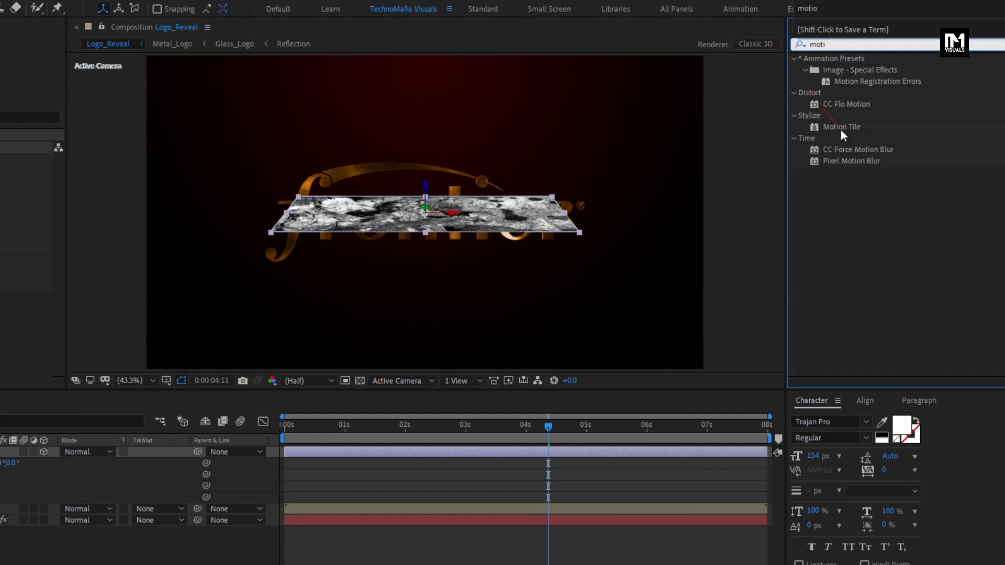
double_click(841, 129)
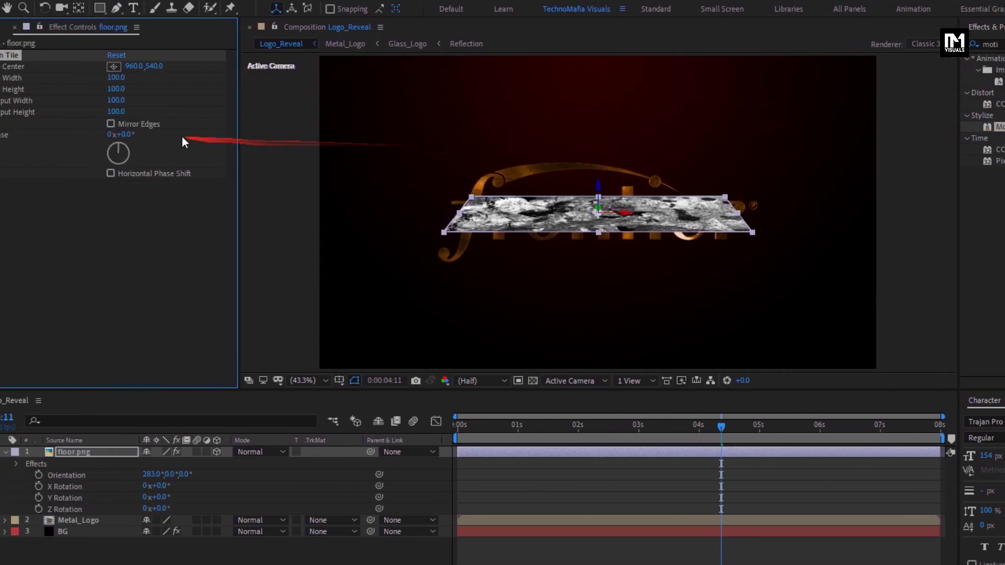
left_click_drag(112, 100, 175, 354)
Lower the floor beneath the logo by setting its Y position to 1069.
key("p")
left_click(150, 454)
key("p")
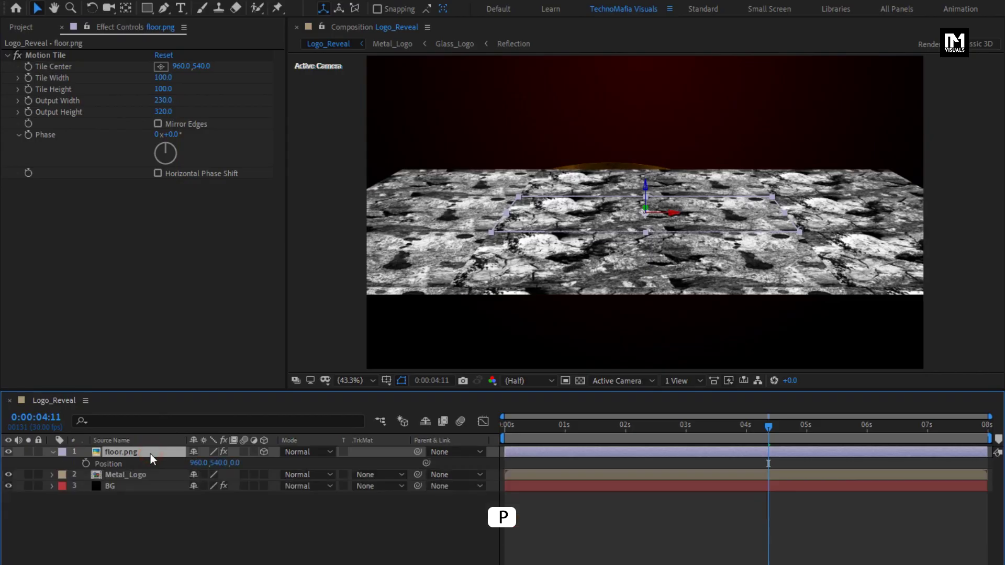
left_click_drag(218, 463, 580, 457)
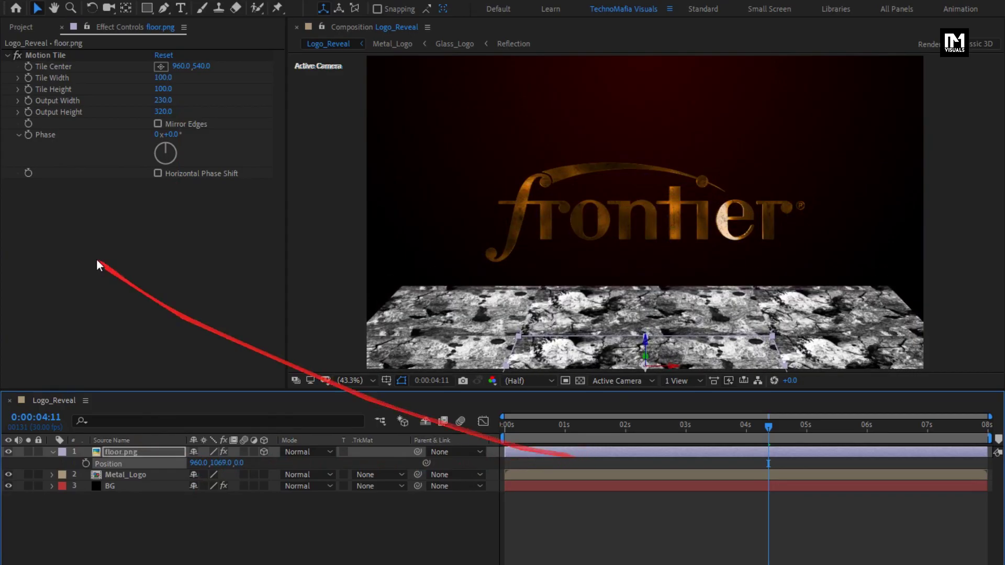
Enable Mirror Edges in Motion Tile and raise Output Width to 420 and Output Height to 400.
left_click(157, 124)
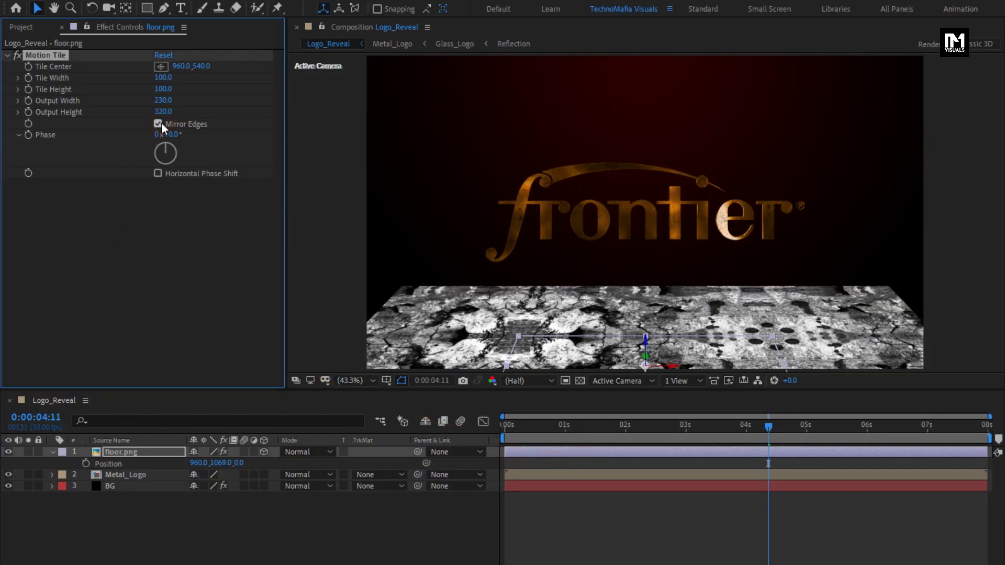
left_click_drag(163, 100, 167, 102)
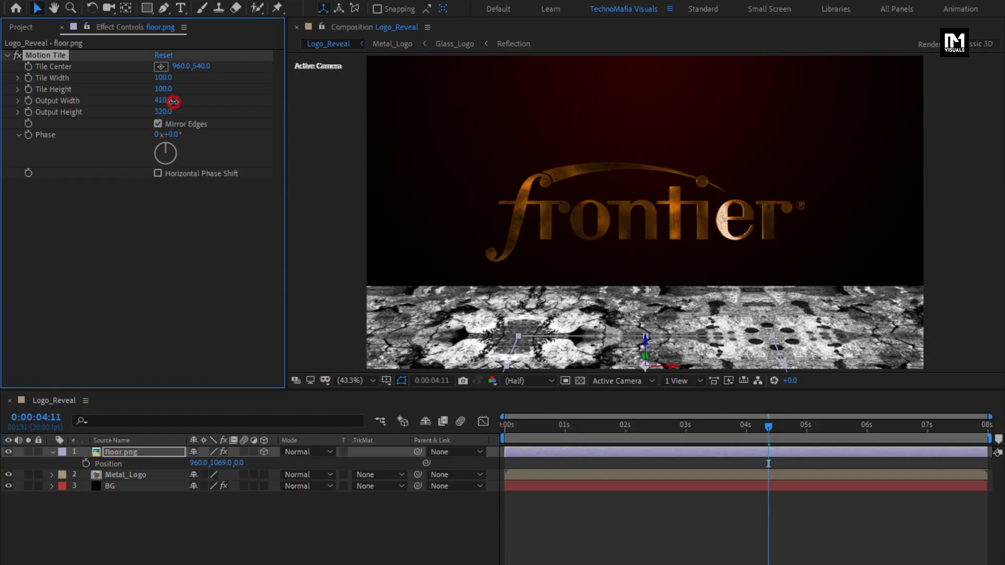
left_click_drag(169, 113, 170, 113)
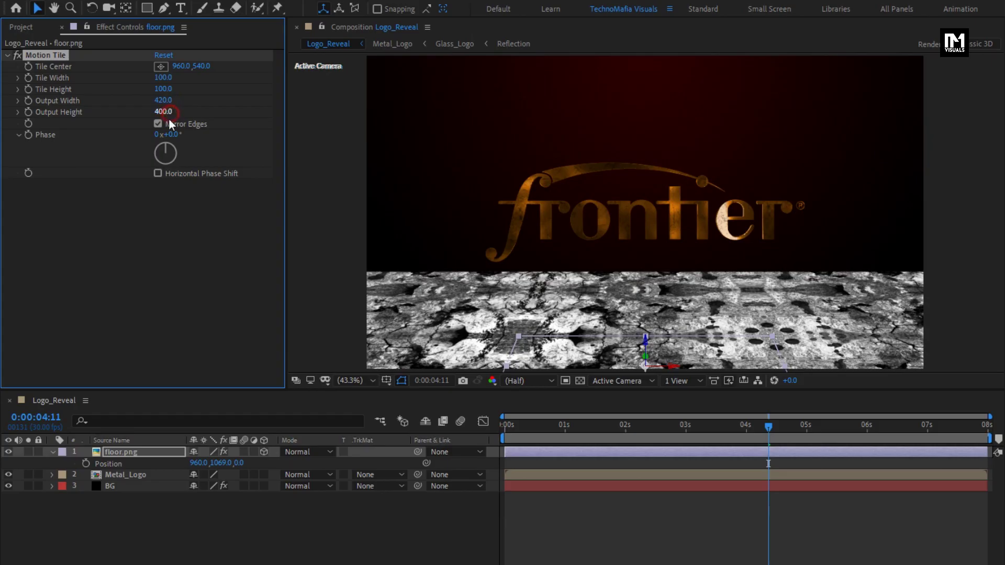
Flatten the floor's tilt by setting its X orientation to 278°.
left_click(127, 451)
key("r")
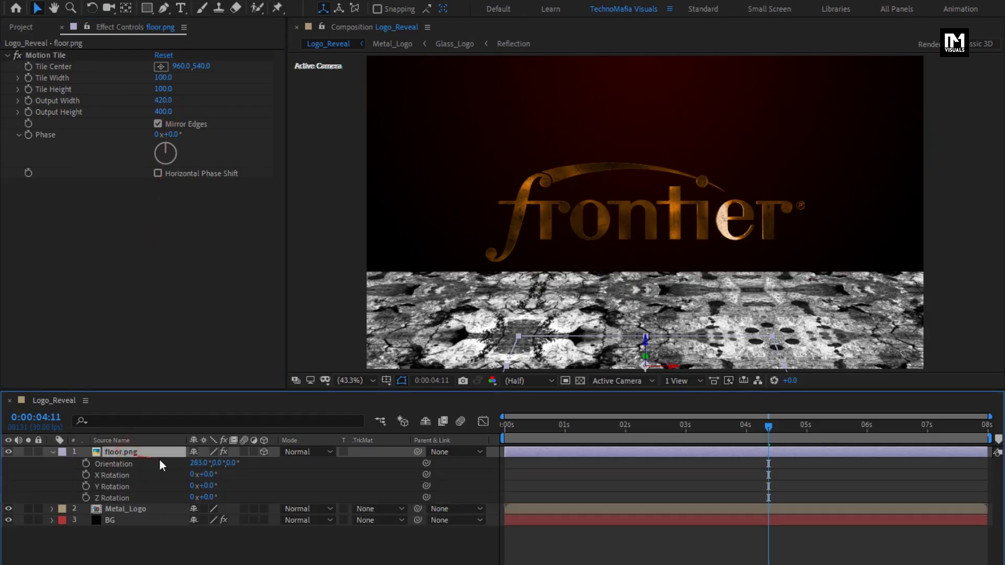
left_click_drag(190, 464, 189, 463)
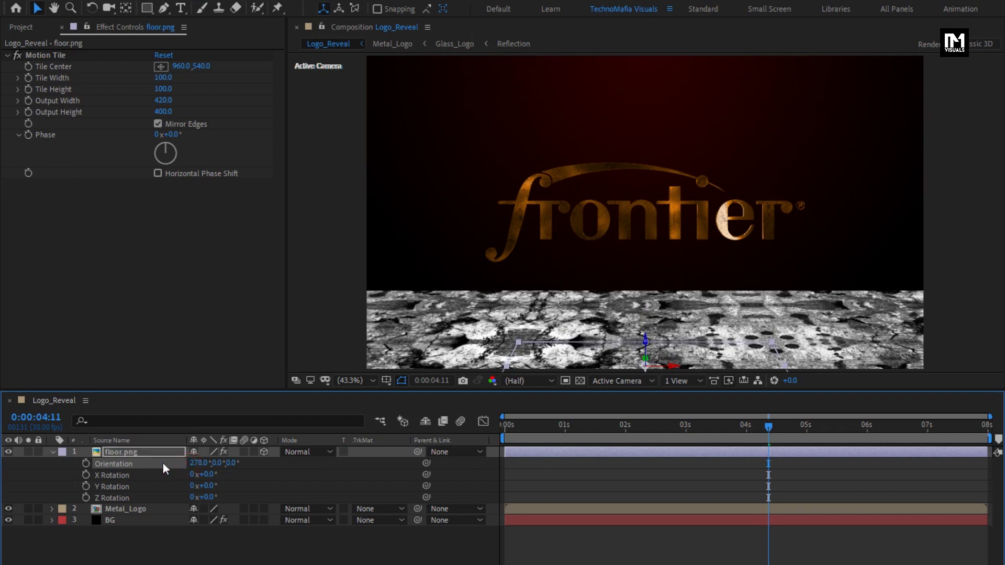
left_click(52, 451)
Create a white 1920 x 1080 solid named white on top of the other layers.
left_click(131, 495)
right_click(147, 504)
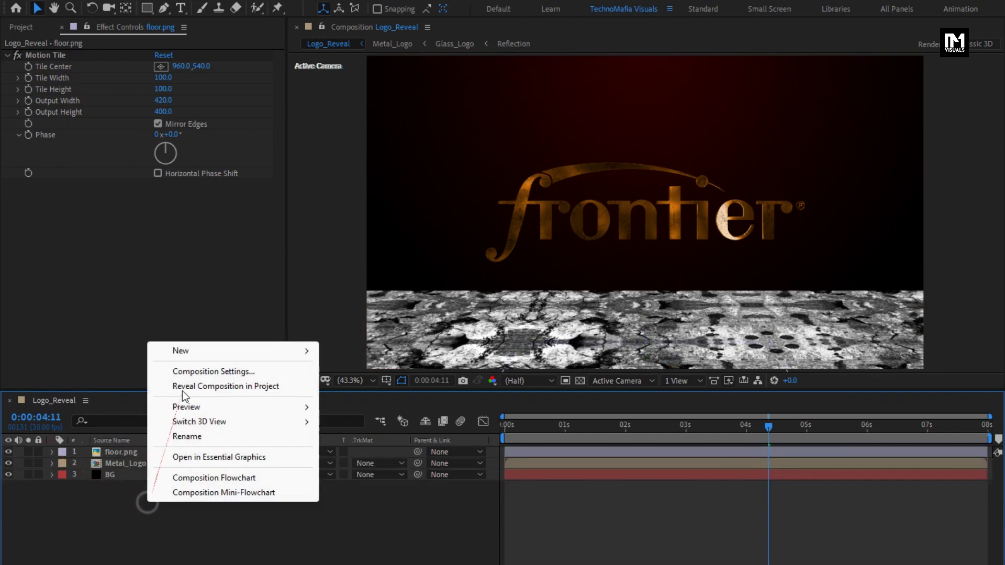
mouse_move(192, 350)
left_click(359, 387)
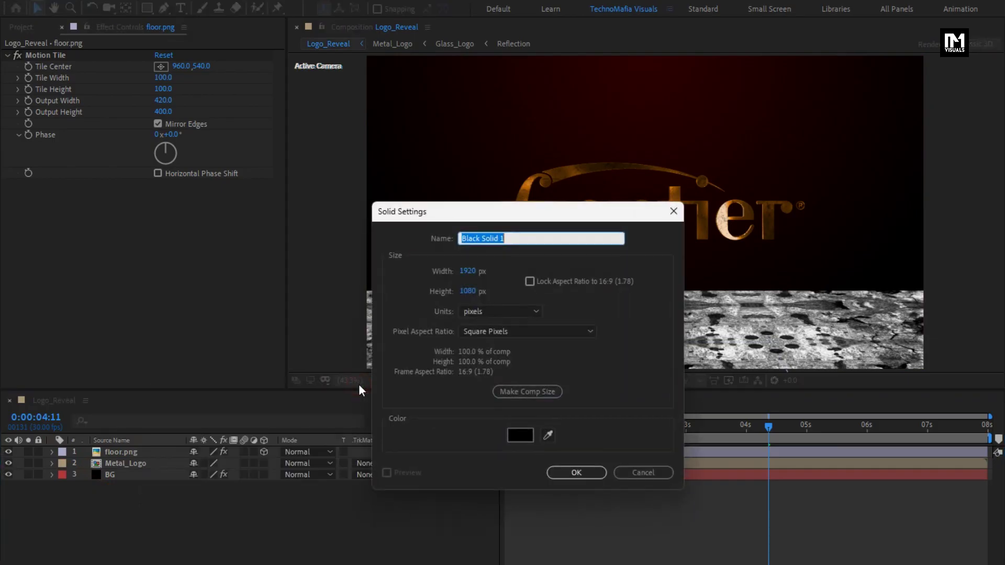
type("white")
left_click(511, 435)
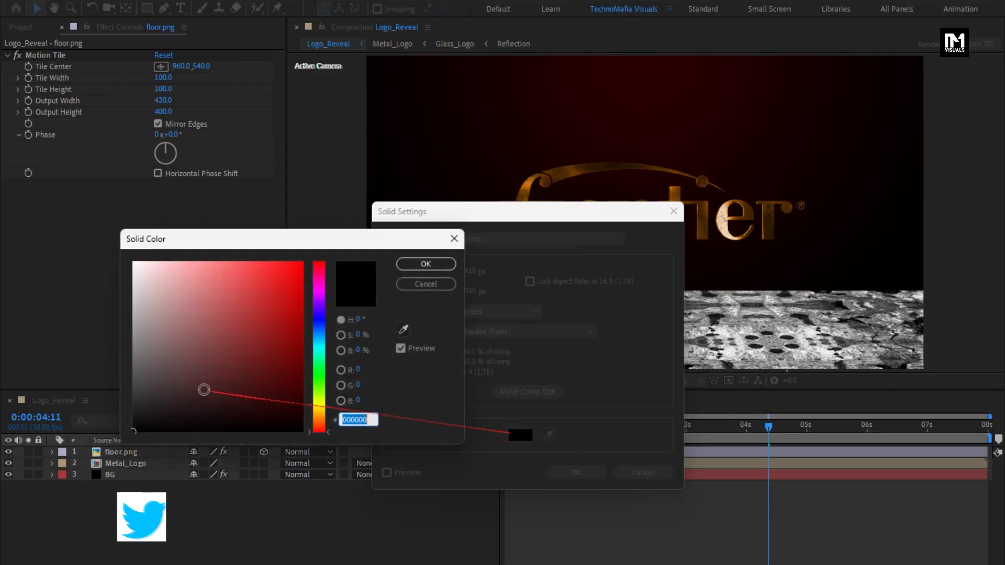
left_click_drag(203, 387, 104, 243)
left_click(412, 264)
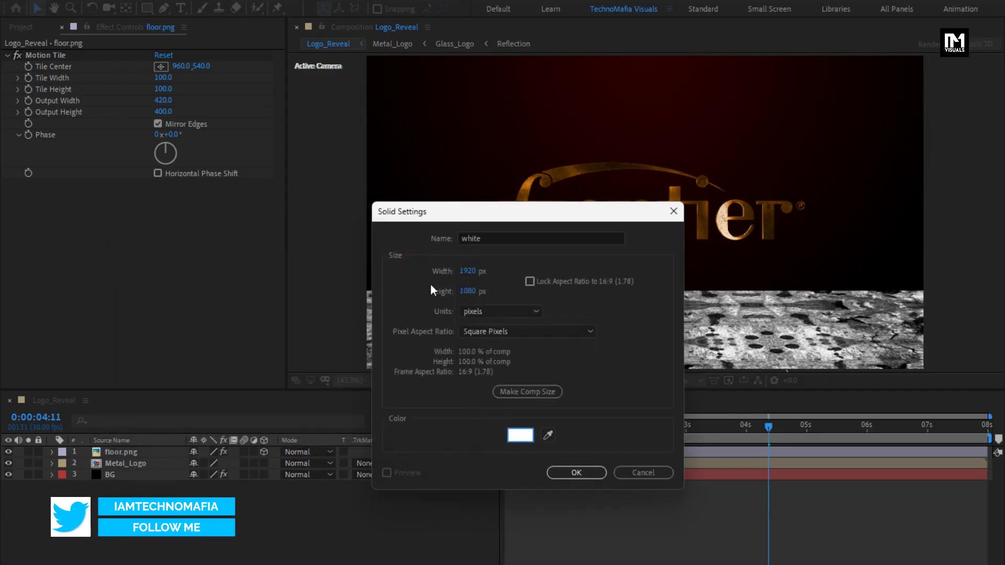
left_click(555, 472)
Draw a rectangular mask over about the upper four fifths of the white solid, extending past its top and side edges.
scroll(507, 359, "down", 2)
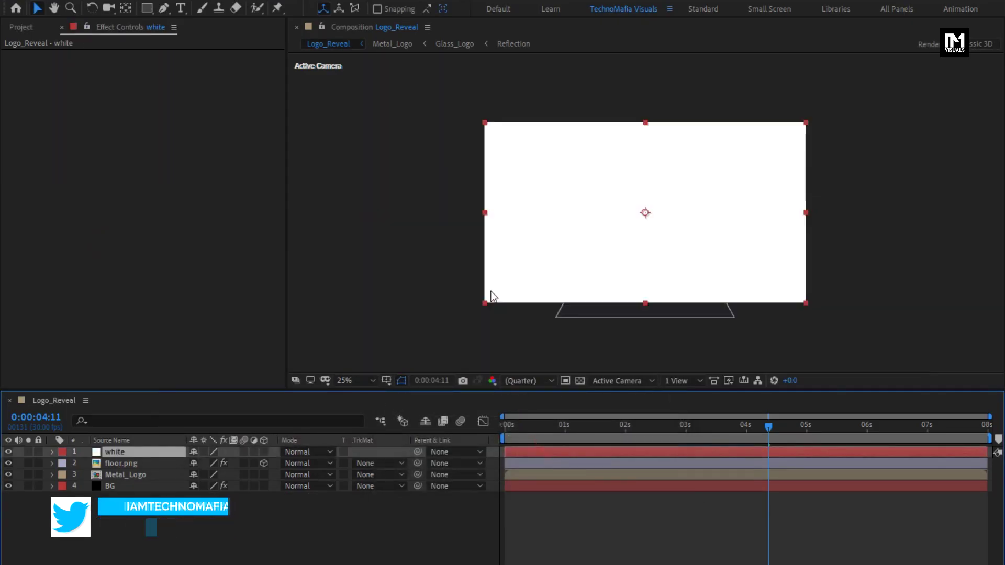
left_click(146, 8)
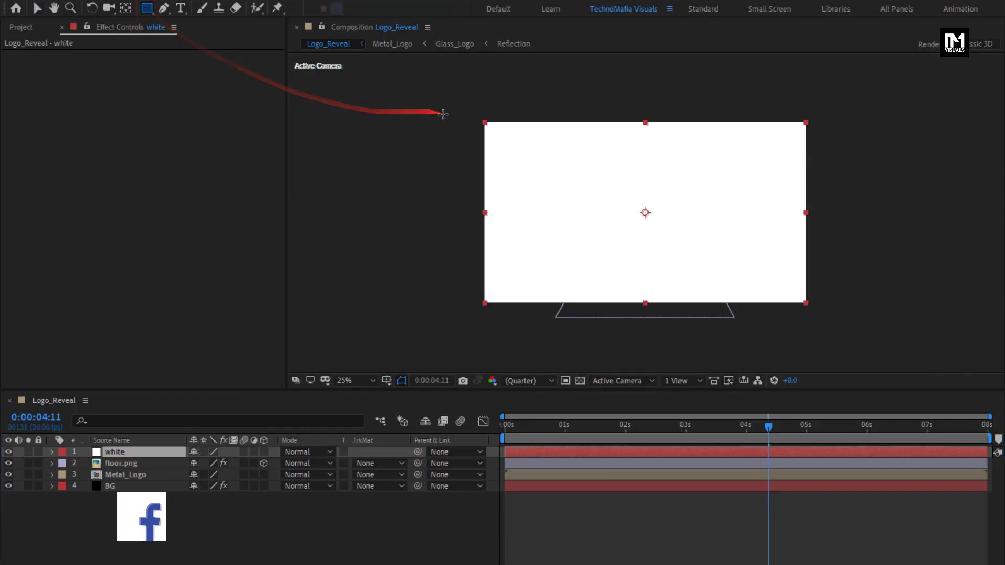
left_click(487, 103)
left_click_drag(487, 104, 847, 267)
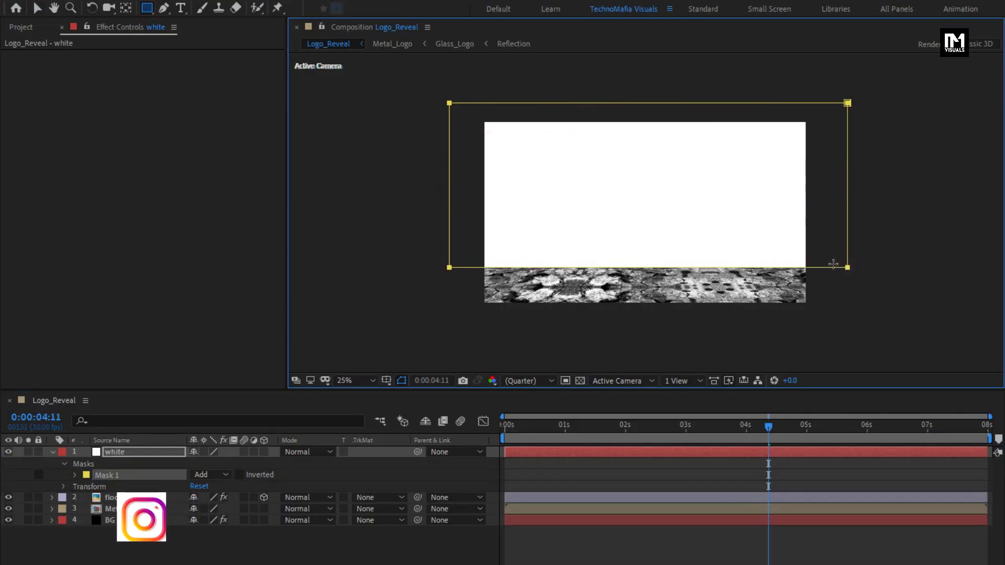
Feather the white solid's mask by 90 pixels.
key("period")
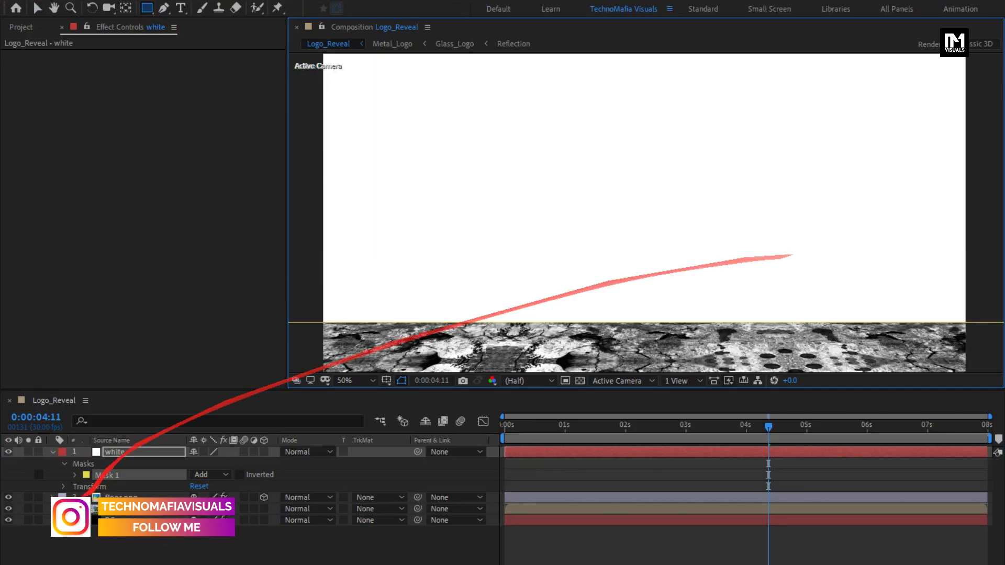
left_click(75, 475)
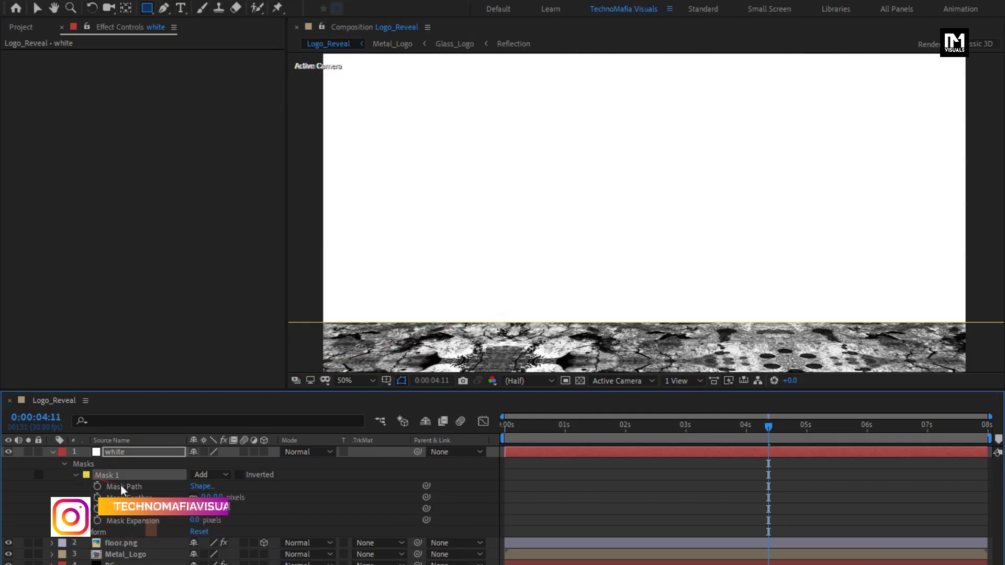
left_click_drag(218, 497, 277, 497)
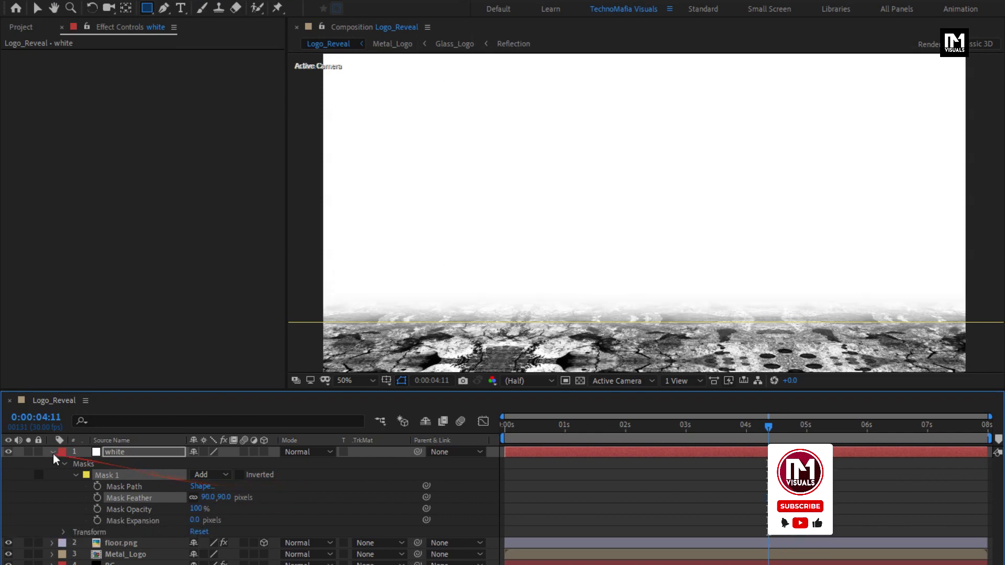
left_click(52, 452)
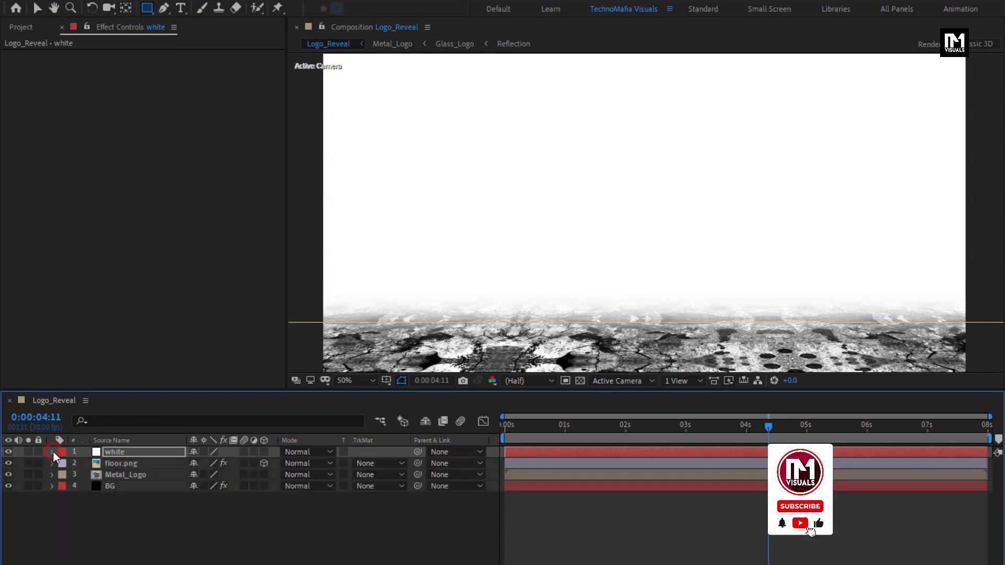
Raise the Motion Tile Output Height on the floor.png layer to about 610.
left_click(122, 464)
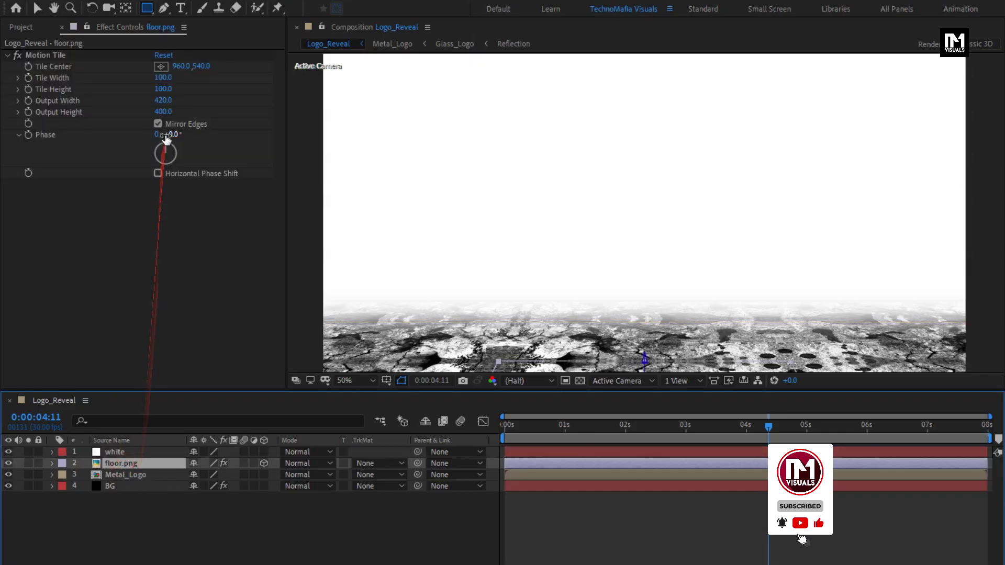
left_click_drag(162, 114, 172, 115)
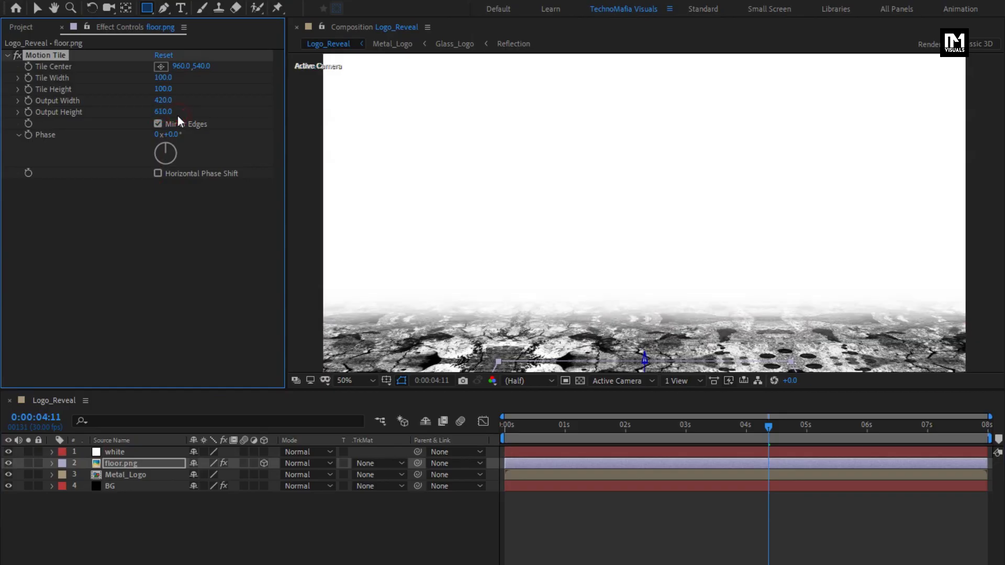
left_click_drag(163, 112, 172, 112)
Set the Mask Feather of the white solid's mask to 192 pixels.
left_click(120, 453)
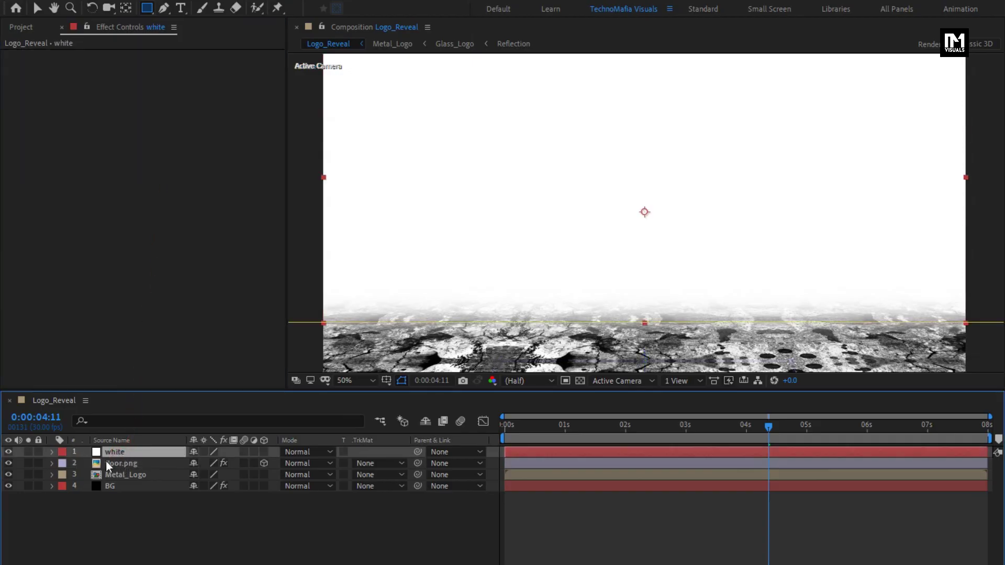
left_click(53, 453)
left_click_drag(224, 497, 302, 487)
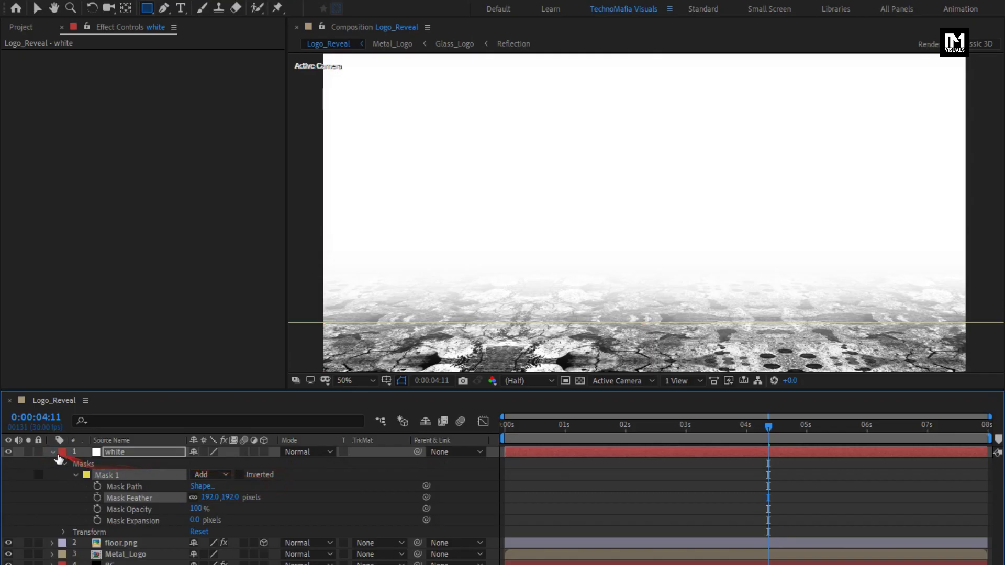
left_click(51, 452)
Pre-compose the white and floor.png layers together into a new composition named Floor.
left_click(120, 452)
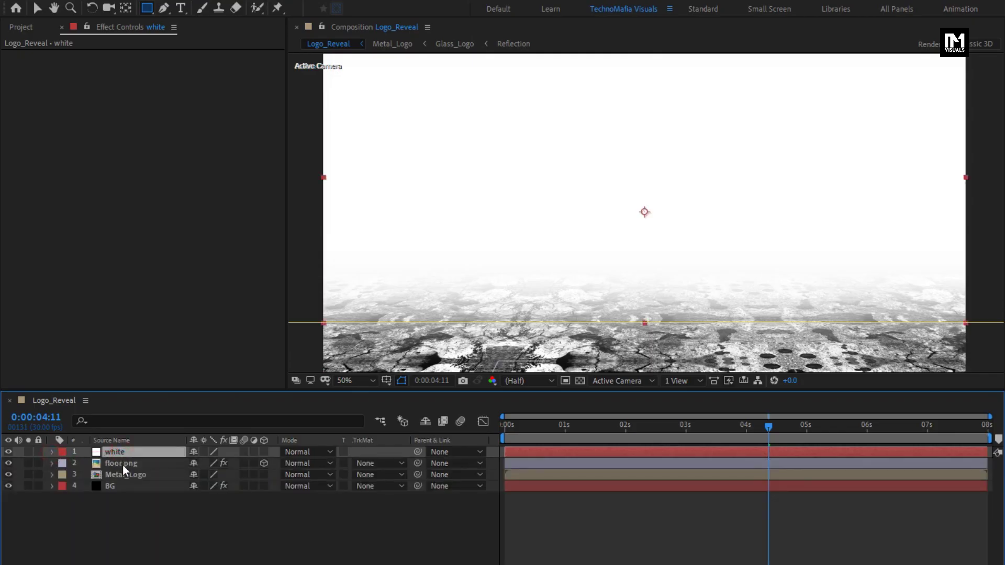
left_click(122, 465, "ctrl")
right_click(123, 463)
left_click(165, 405)
type("Floor")
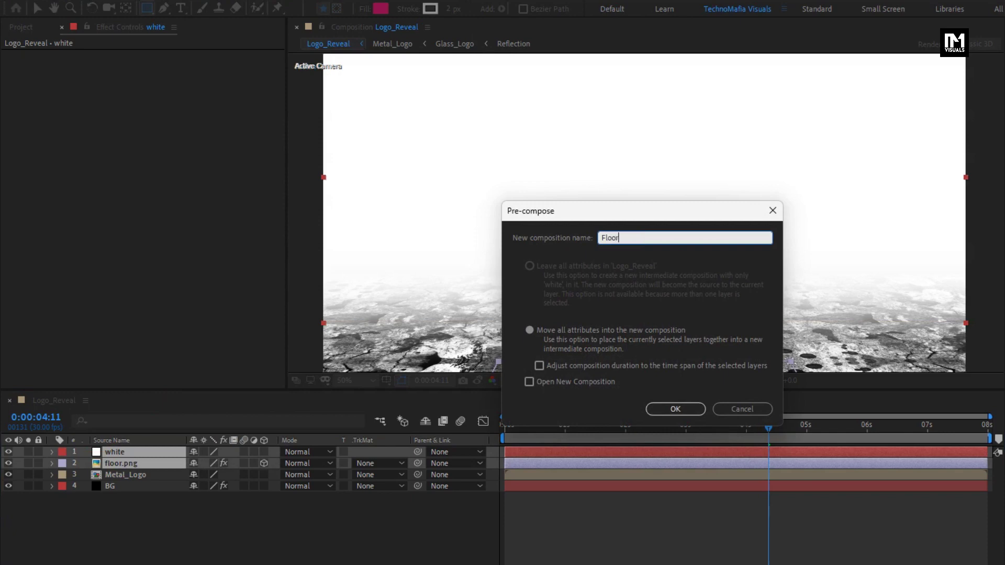
left_click(660, 409)
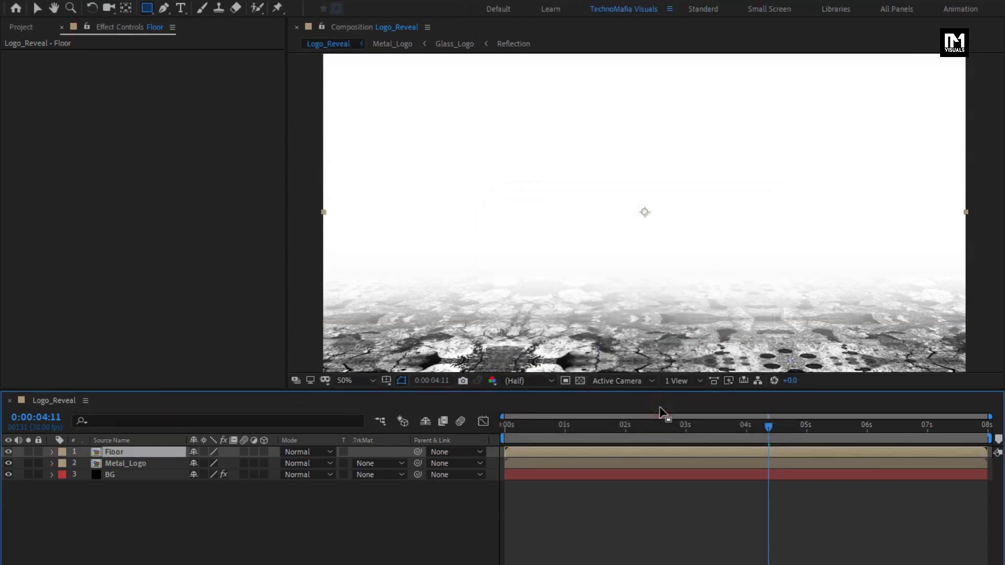
Hide the Floor layer and add a new adjustment layer above all other layers.
left_click(8, 452)
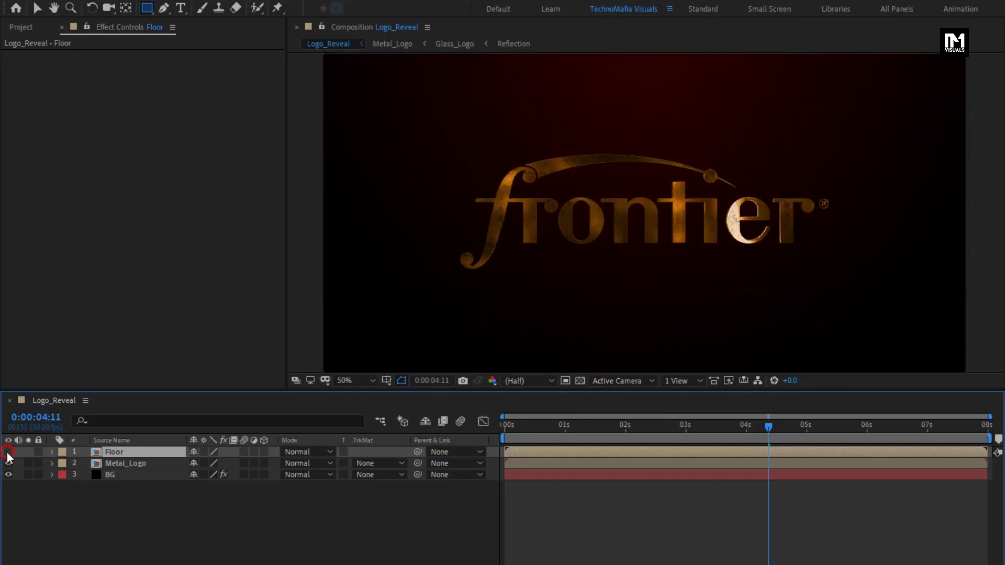
left_click(162, 503)
right_click(162, 501)
left_click(209, 510)
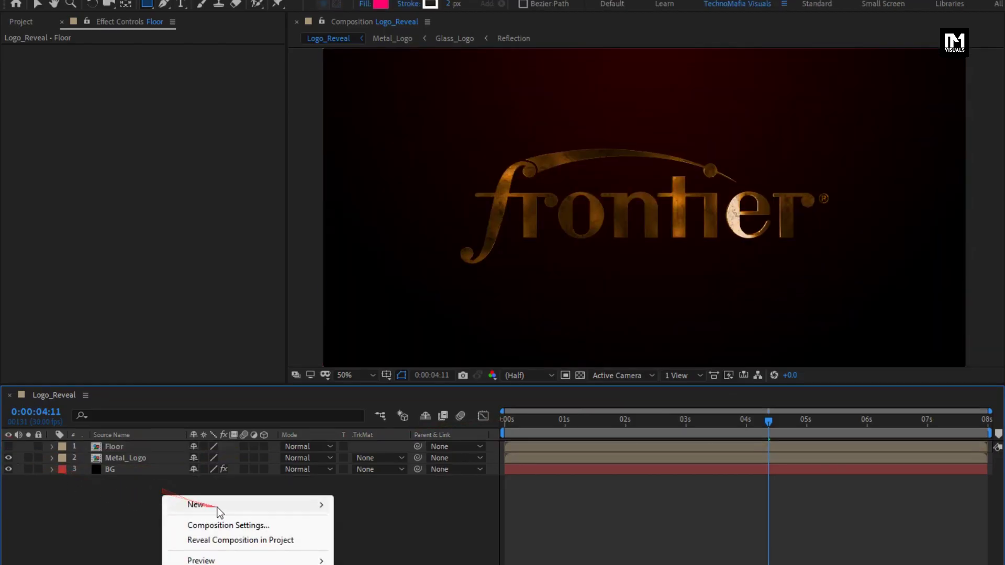
left_click(381, 522)
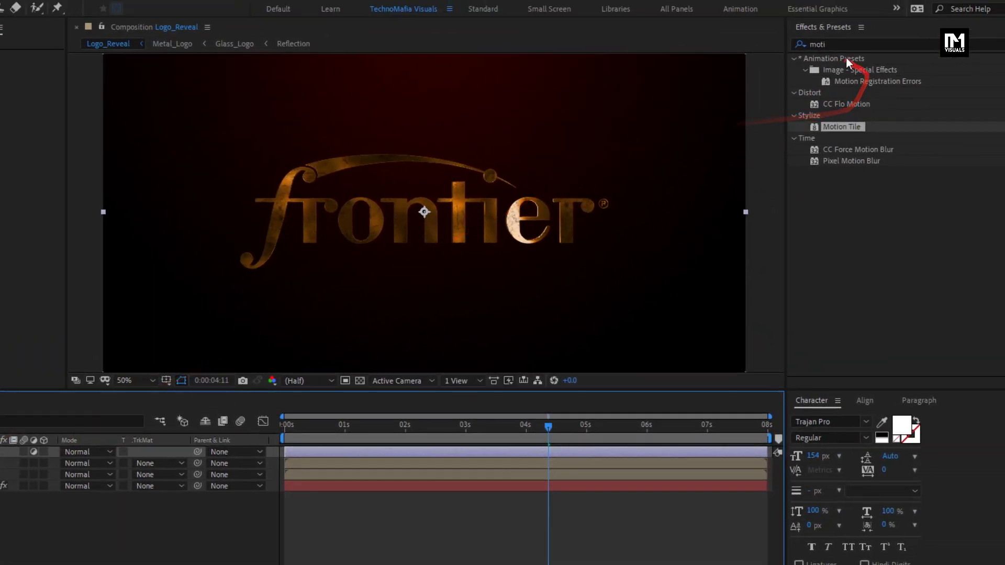
Find the Compound Blur effect and apply it to the new adjustment layer.
left_click(838, 44)
type("comp")
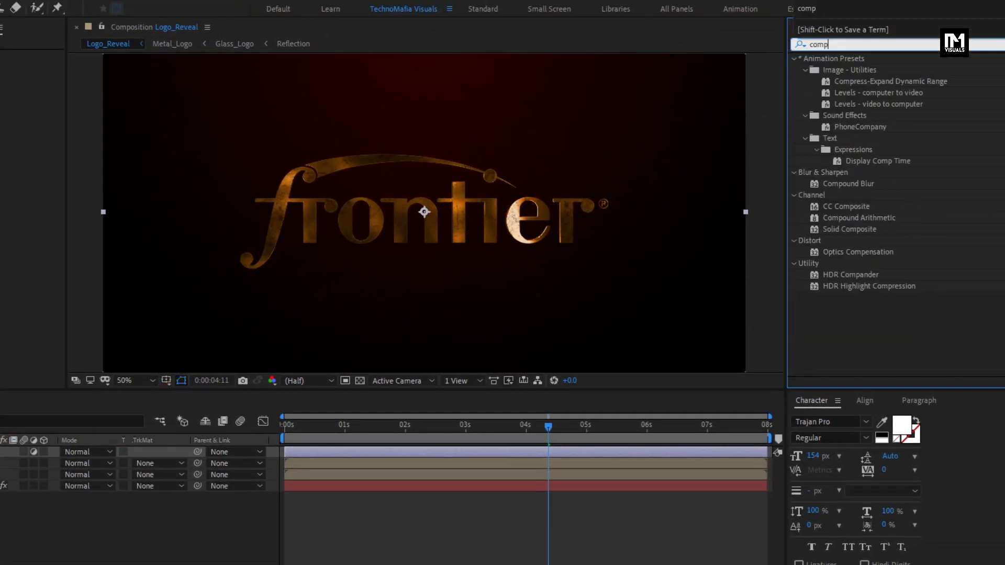
double_click(847, 184)
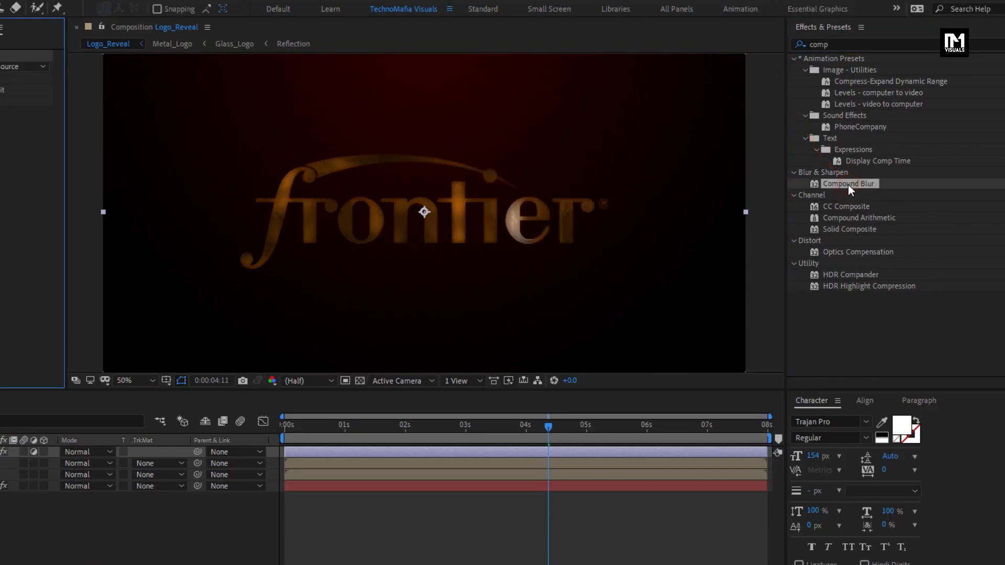
Configure Compound Blur with Floor as the Blur Layer, Maximum Blur 70 and Invert Blur enabled.
left_click(181, 67)
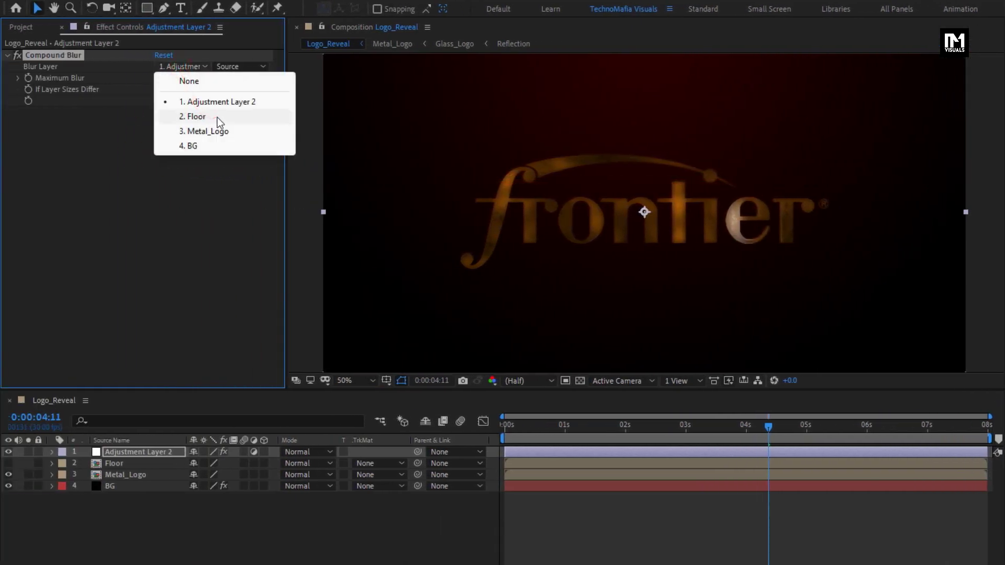
left_click(218, 118)
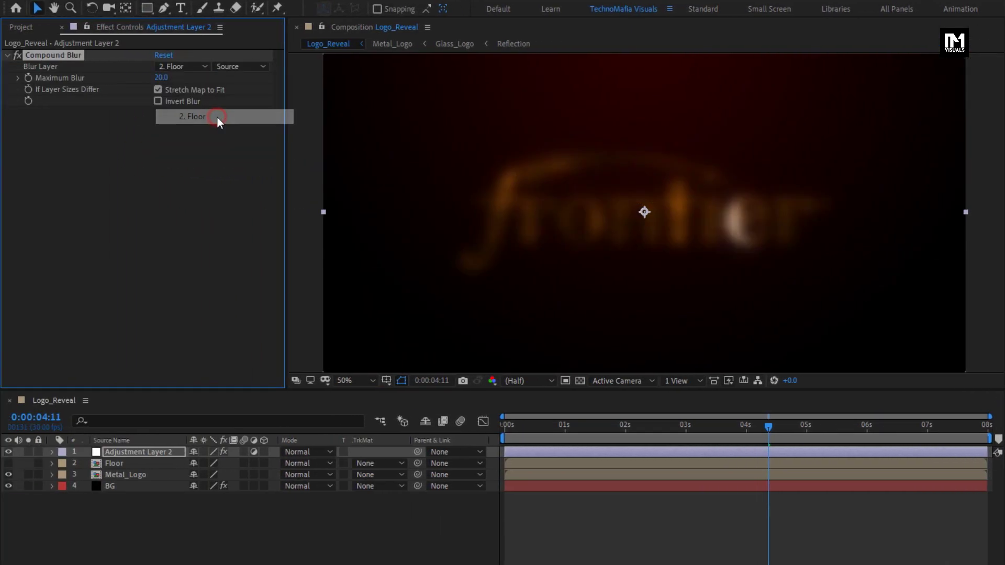
type("70")
key("Return")
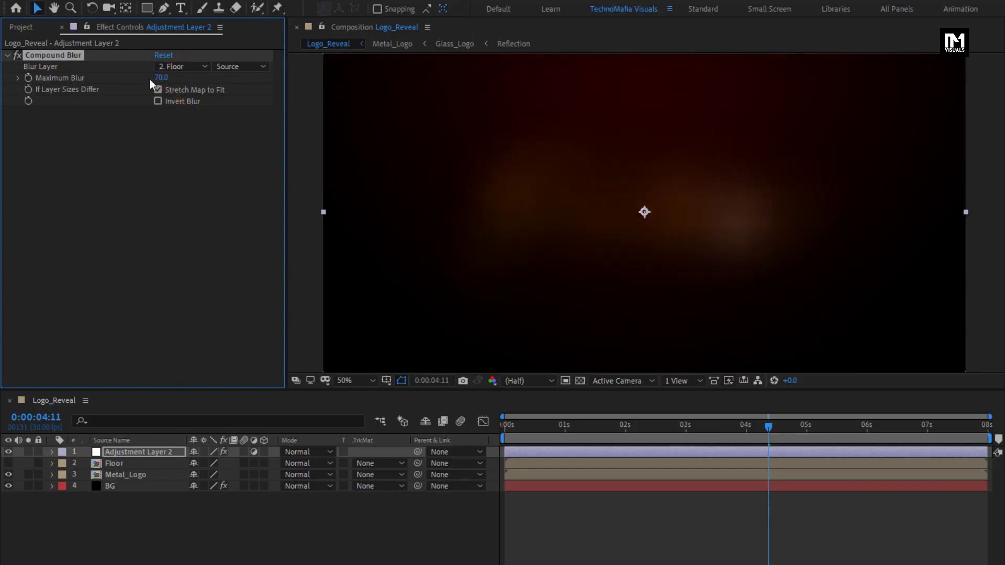
left_click(158, 102)
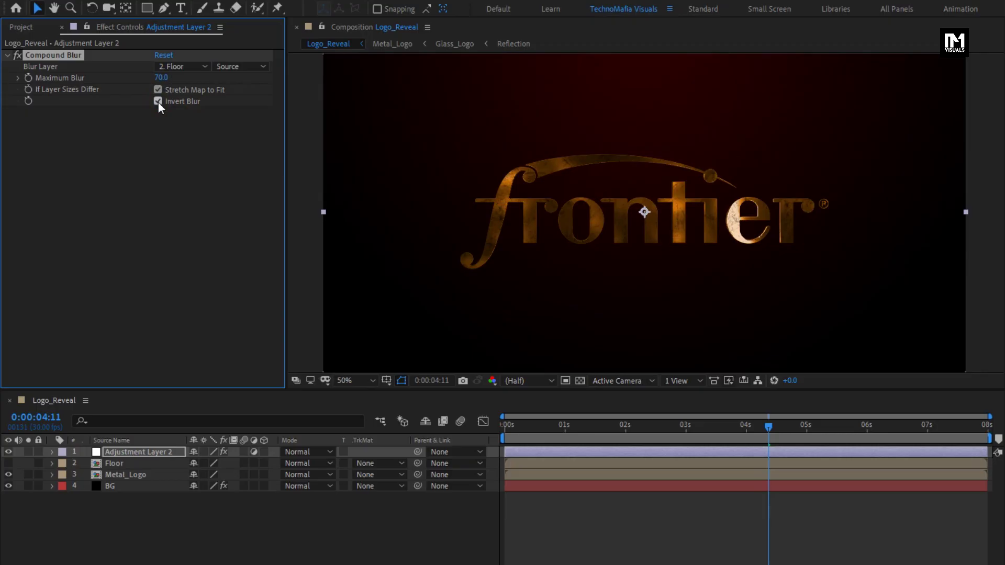
Find the Mirror effect and apply it to the Metal_Logo layer.
left_click(133, 472)
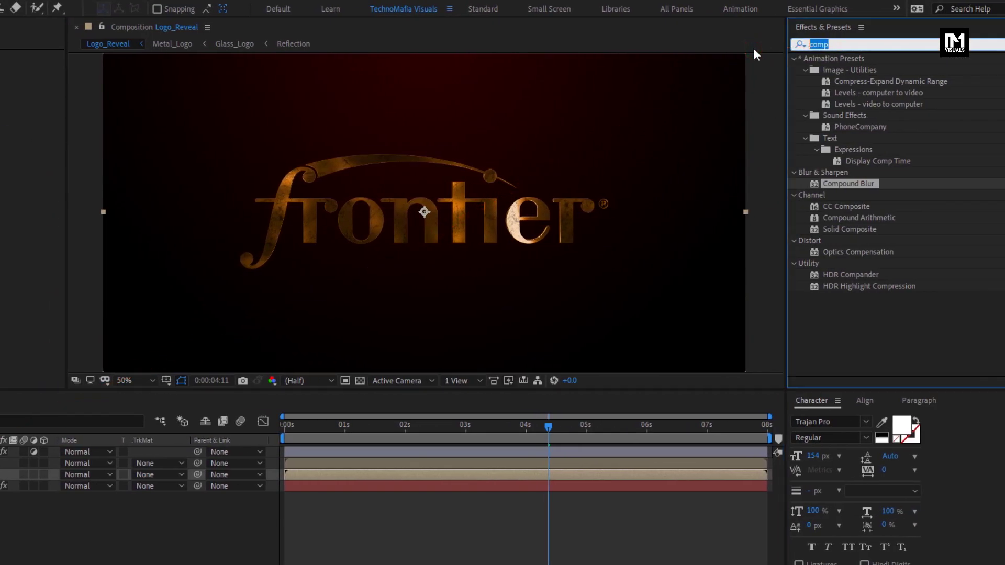
key("BackSpace")
key("BackSpace")
key("BackSpace")
key("BackSpace")
type("mirr")
double_click(830, 71)
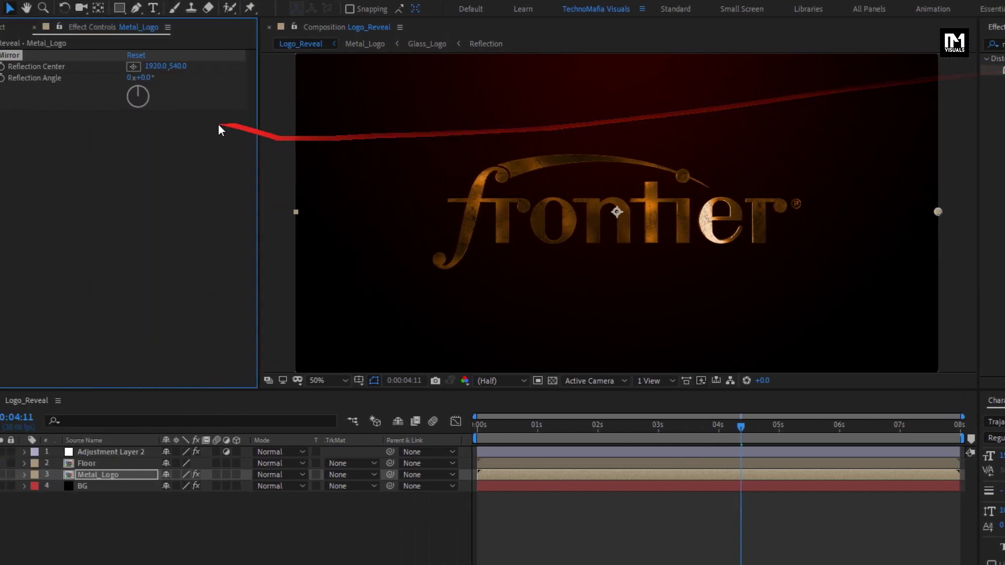
Set the Mirror effect's Reflection Angle to 90° and Reflection Center to 1920, 736, then preview the reflection along the timeline.
type("90")
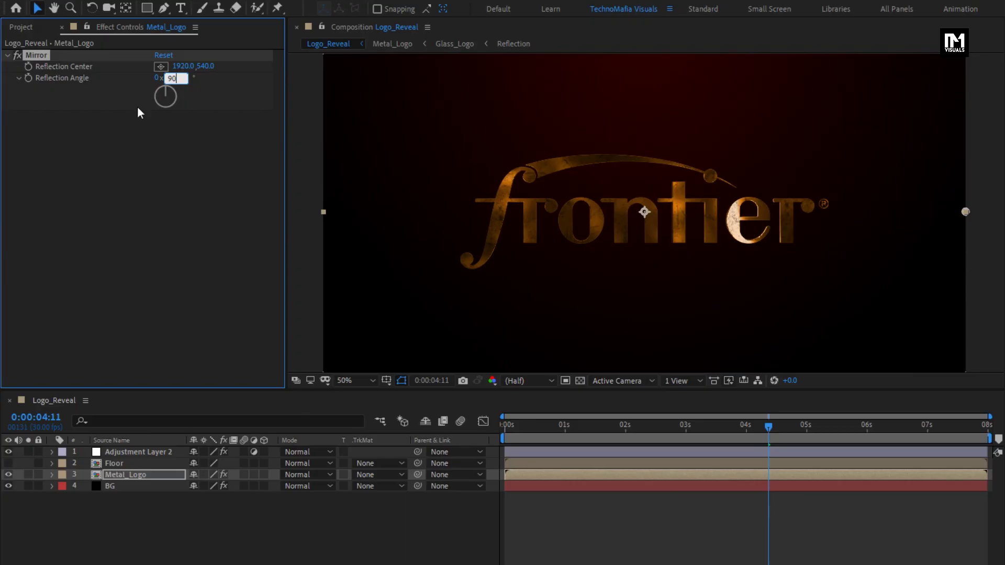
key("Return")
left_click_drag(207, 66, 341, 63)
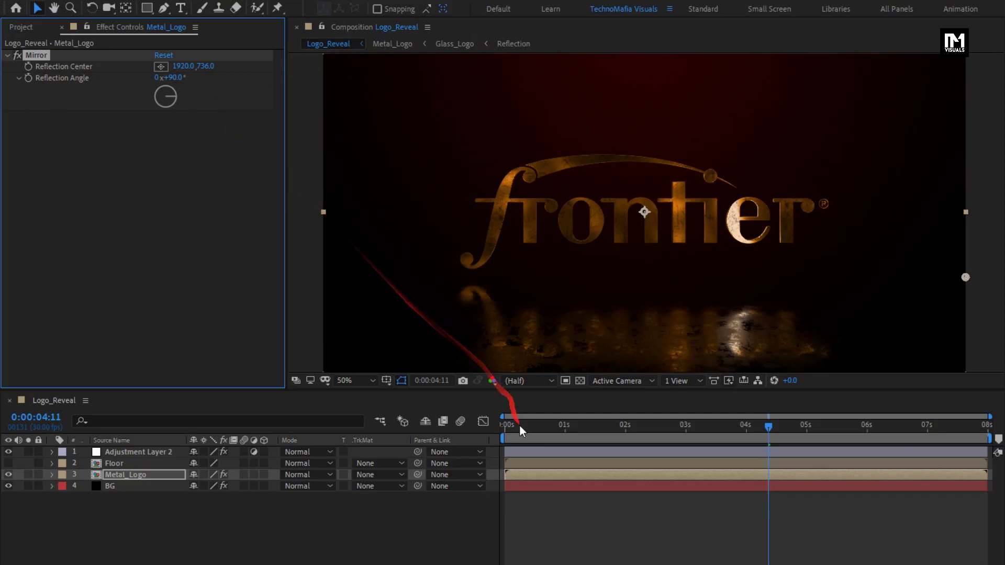
left_click_drag(521, 426, 780, 435)
Keyframe the Metal_Logo layer's Opacity at 100% at 0:00:01:15.
key("t")
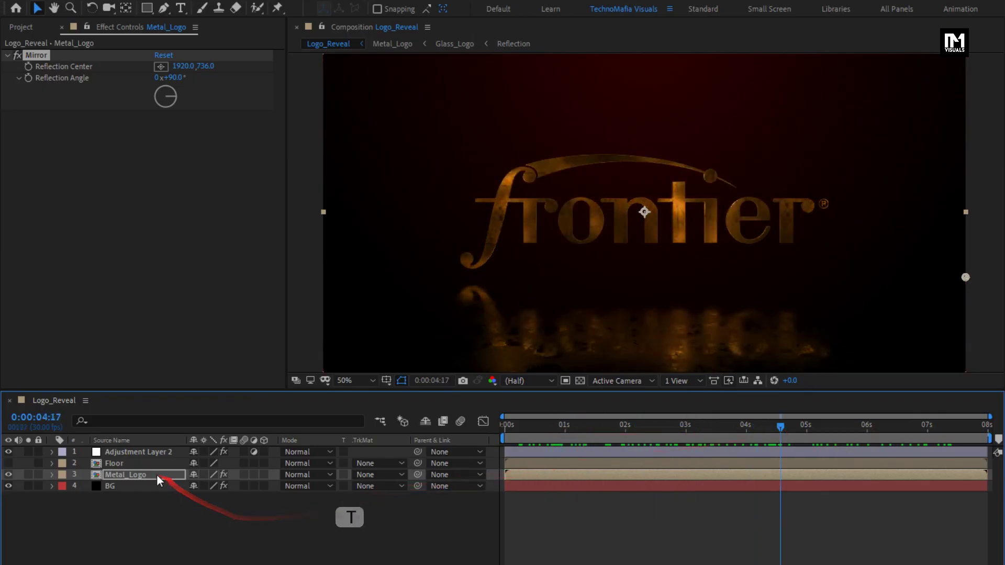
left_click(156, 475)
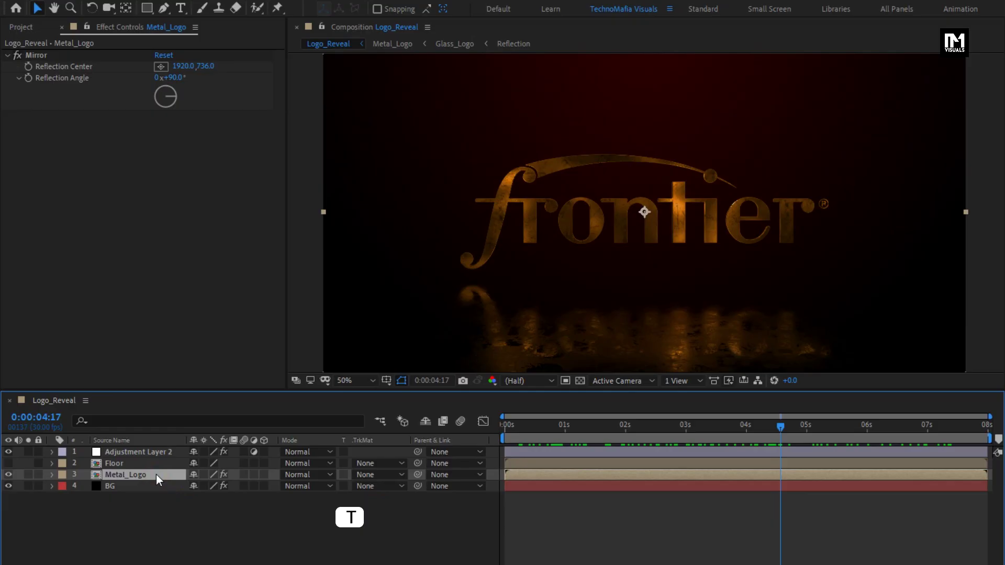
left_click(565, 429)
left_click_drag(566, 429, 594, 431)
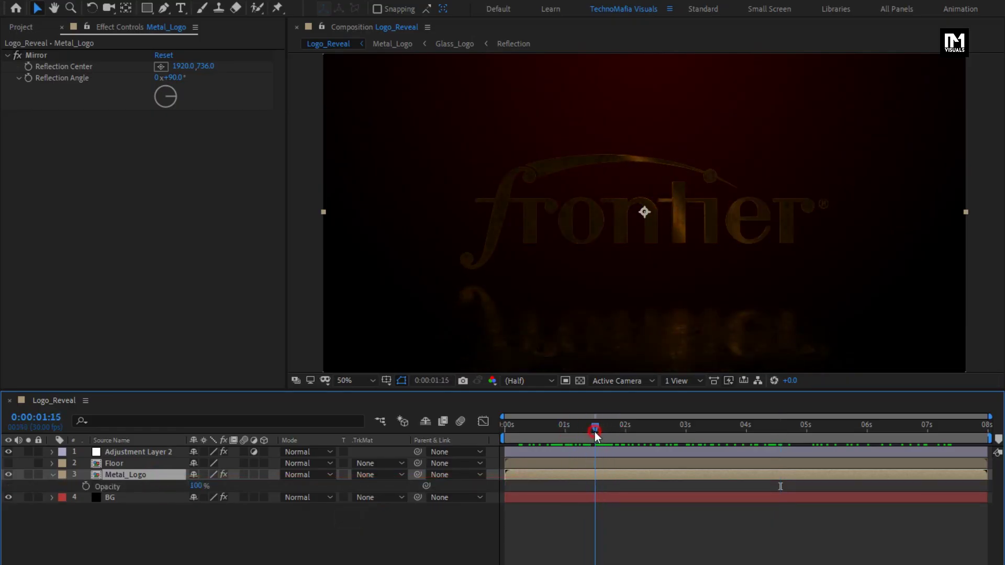
left_click(87, 486)
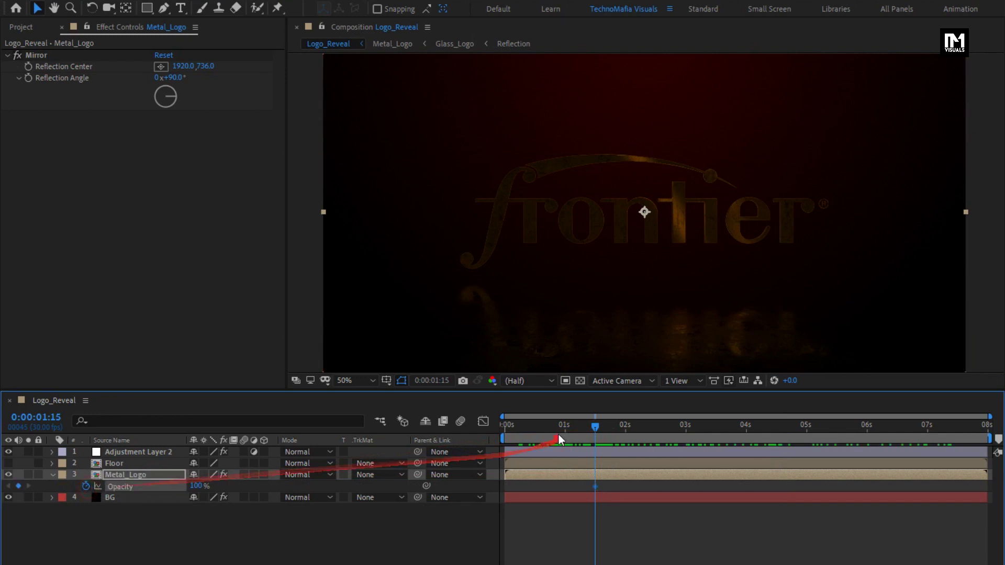
Keyframe the Metal_Logo layer's Opacity at 0% at the start of the timeline.
left_click_drag(558, 431, 483, 428)
left_click(199, 486)
type("0")
key("Return")
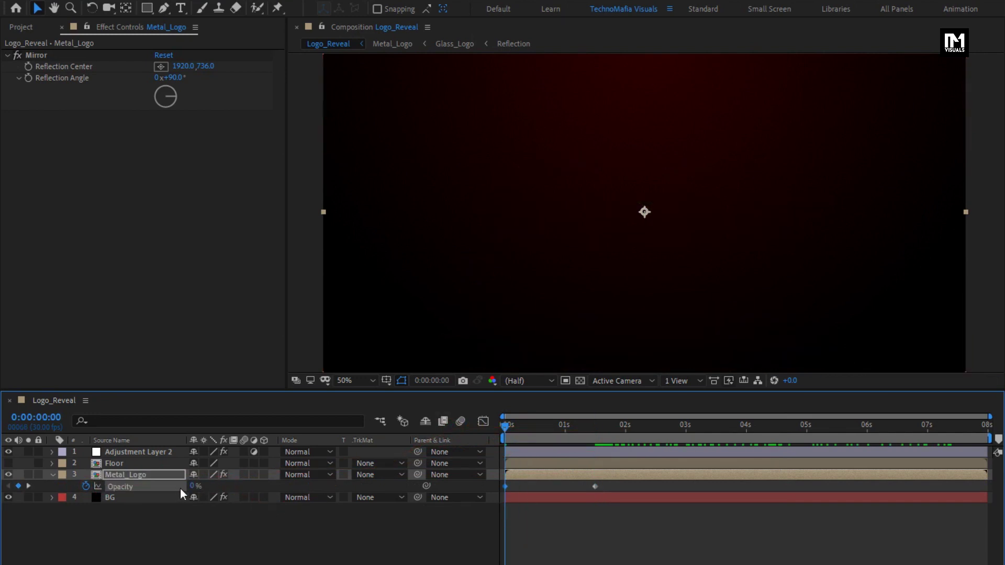
Fade out Metal_Logo with Opacity keyframes of 100% at 0:00:06:15 and 0% at 0:00:07:29, and preview the result.
left_click_drag(506, 426, 899, 425)
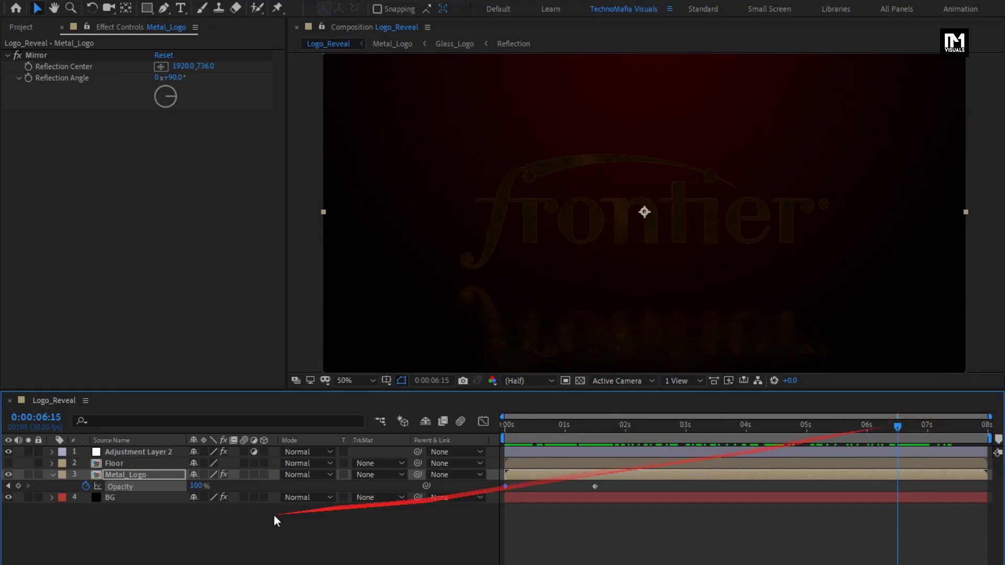
left_click(18, 486)
left_click(898, 427)
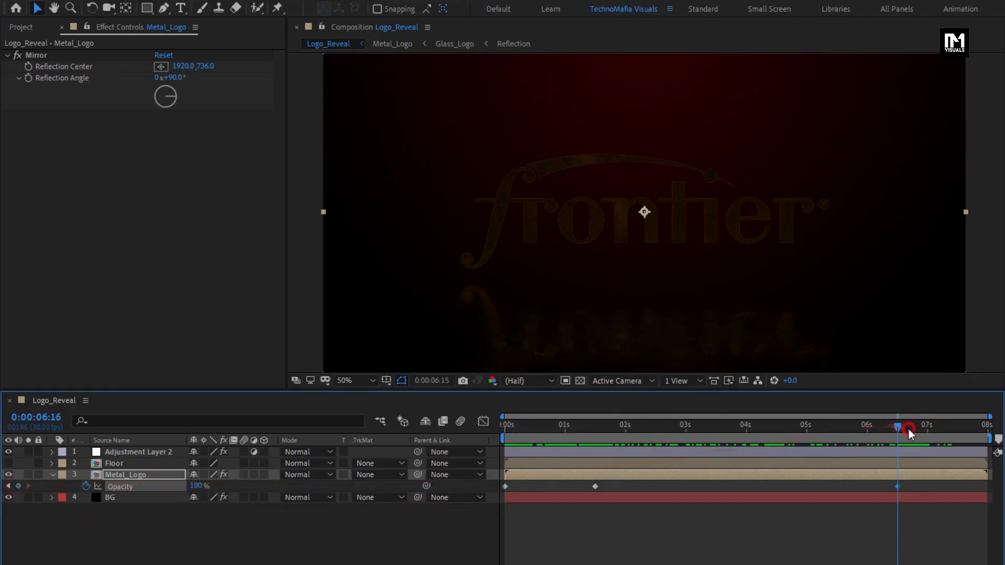
left_click_drag(196, 486, 178, 489)
left_click(111, 488)
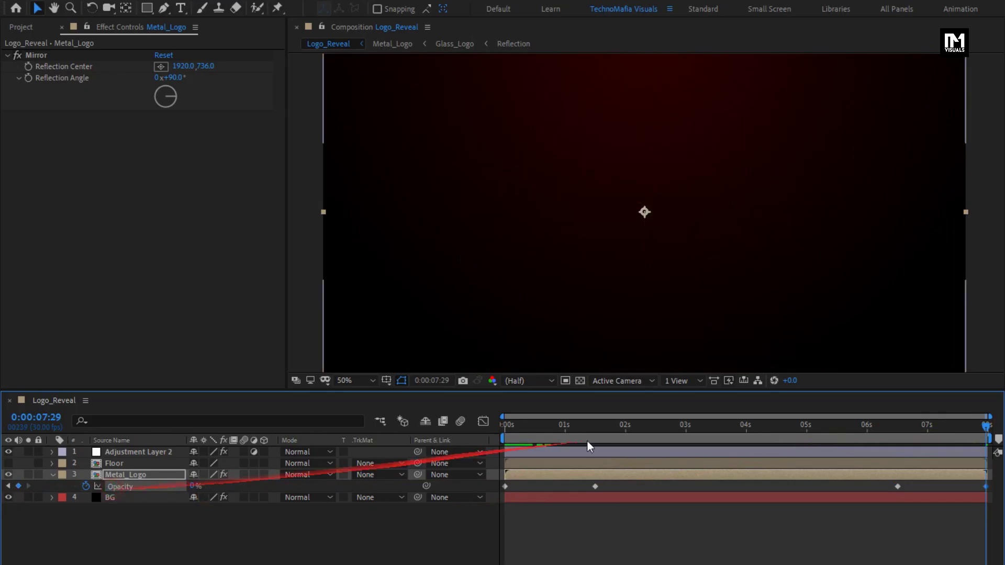
left_click_drag(512, 430, 682, 431)
left_click(53, 474)
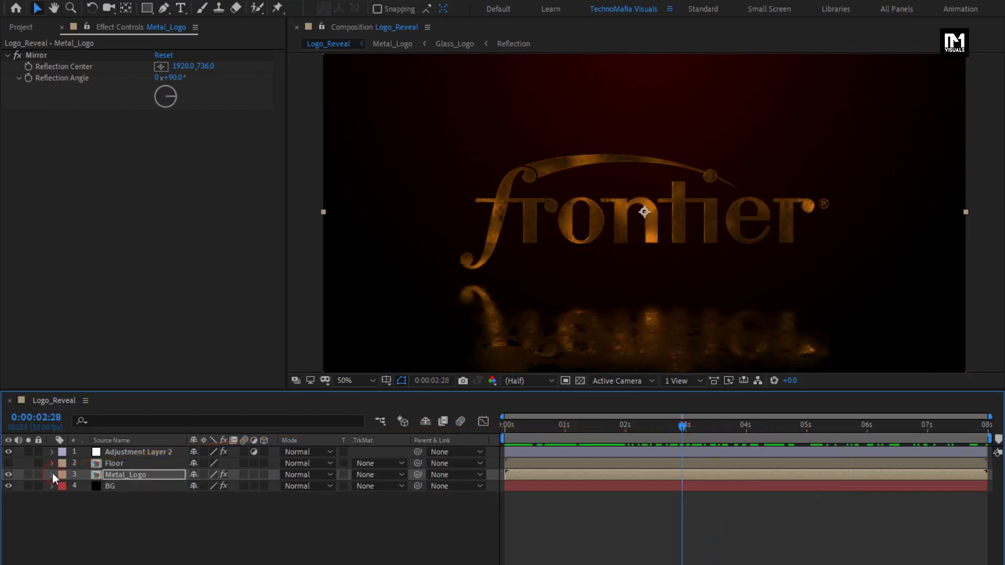
Add a new adjustment layer at the top of the Logo_Reveal composition and apply the Curves effect to it.
left_click(133, 500)
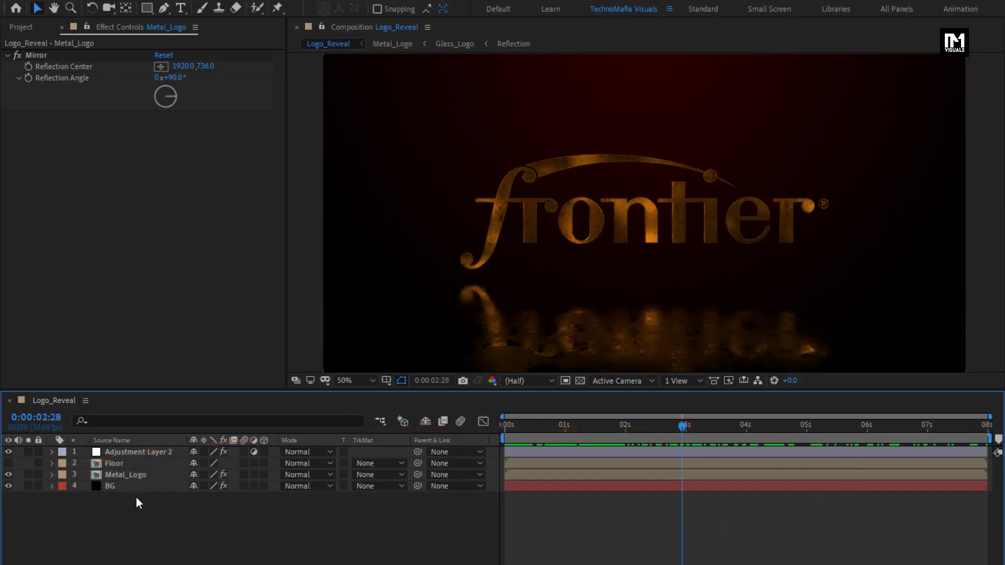
right_click(136, 496)
mouse_move(206, 504)
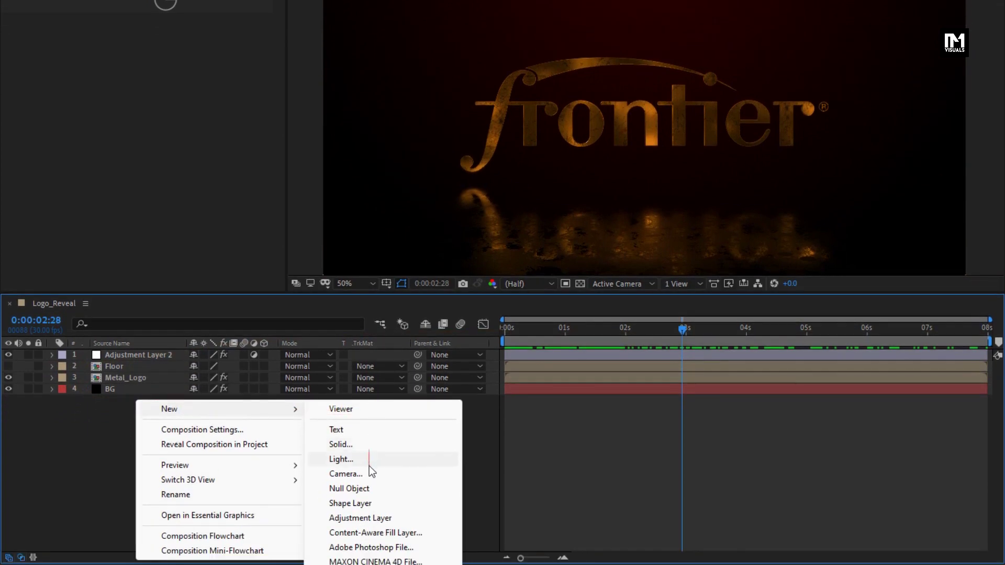
left_click(376, 546)
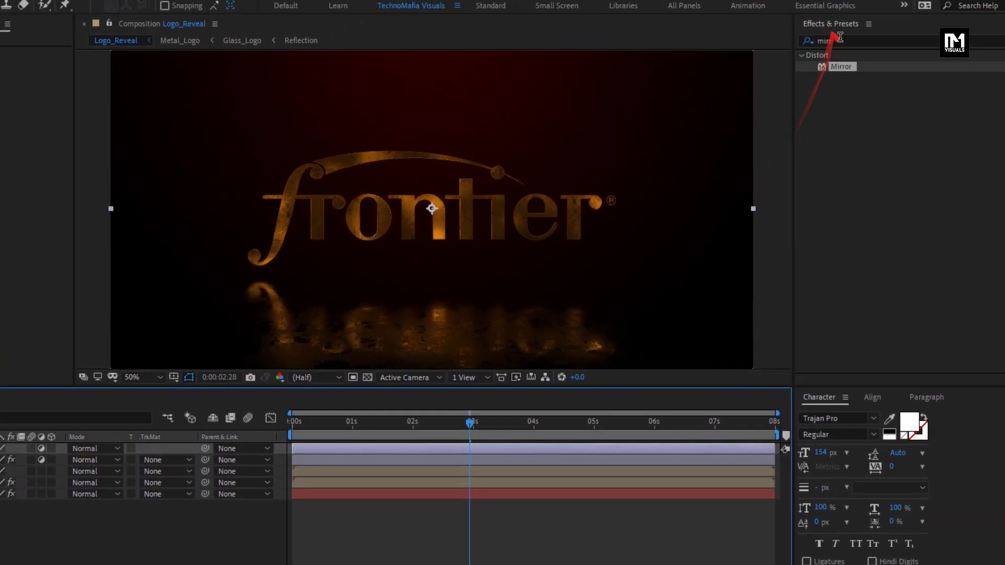
left_click(1004, 0)
type("curv")
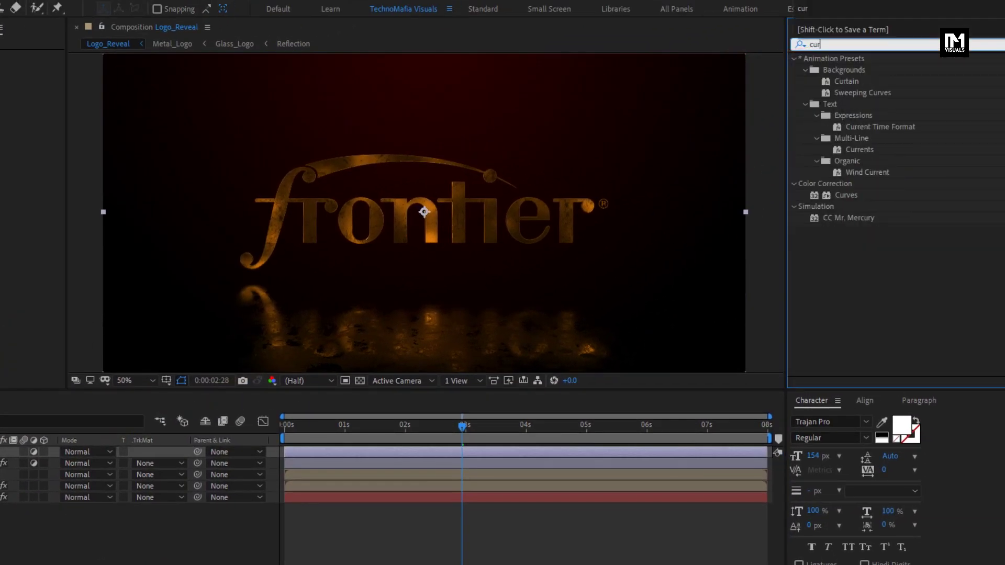
left_click(843, 107)
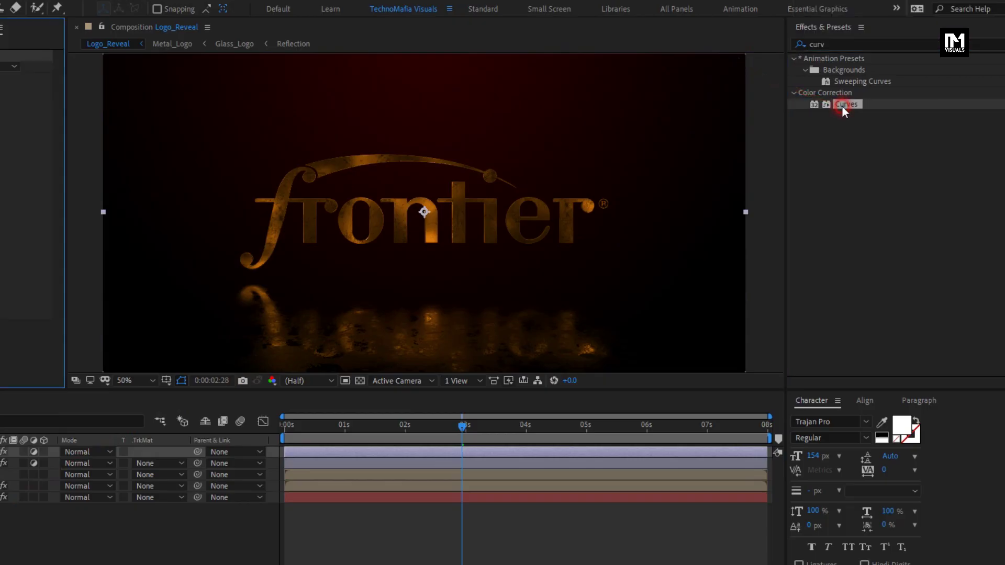
double_click(842, 105)
Shape the RGB curve with a raised point in the upper midtones and an anchor point in the shadows near the diagonal.
left_click_drag(0, 152, 0, 152)
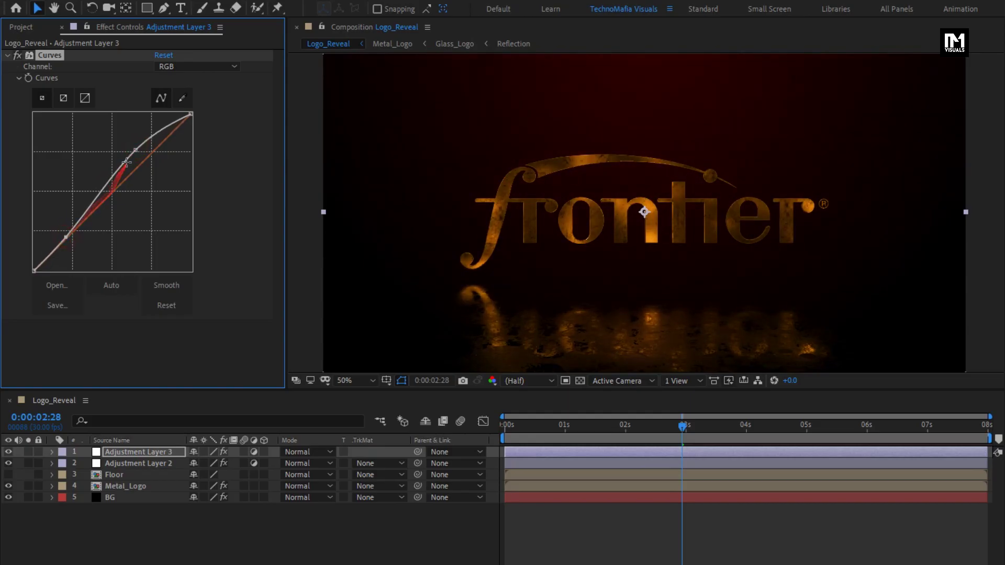
left_click_drag(136, 146, 137, 155)
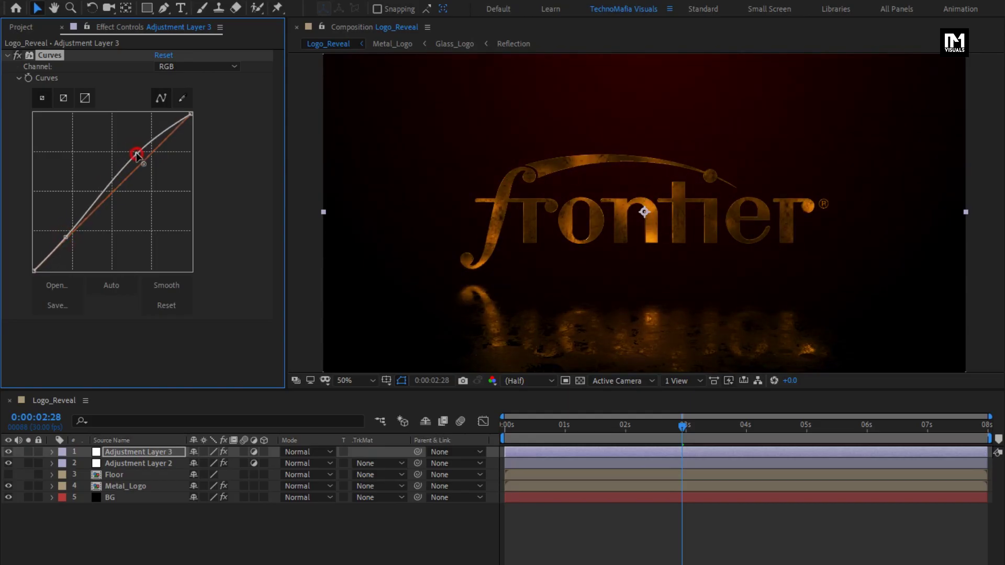
left_click_drag(66, 238, 63, 236)
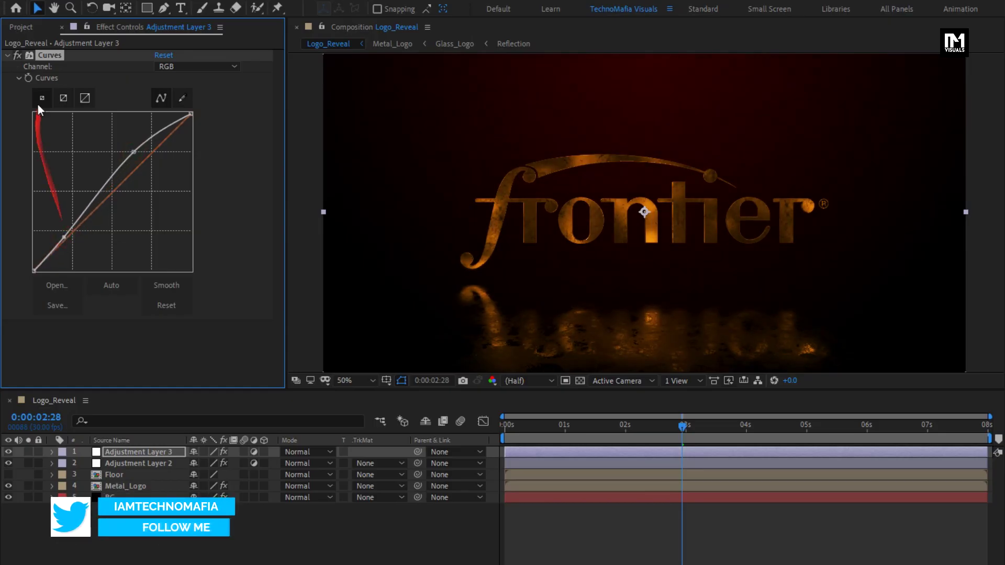
left_click(8, 55)
Apply the Noise effect to Adjustment Layer 3 with Amount of Noise at 7%, and scrub the timeline to check it.
left_click(858, 44)
type("noi")
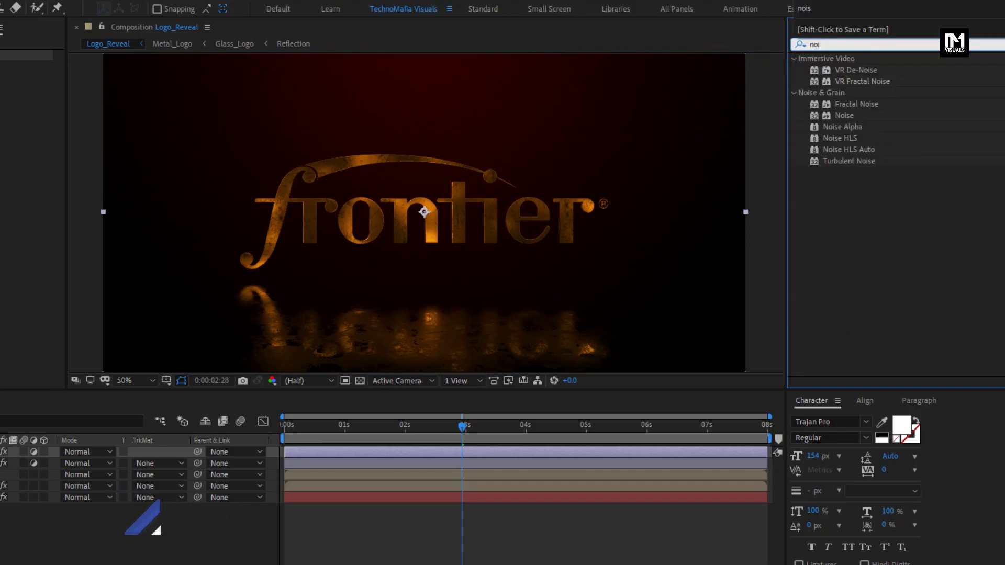
left_click(843, 115)
left_click_drag(842, 118, 10, 92)
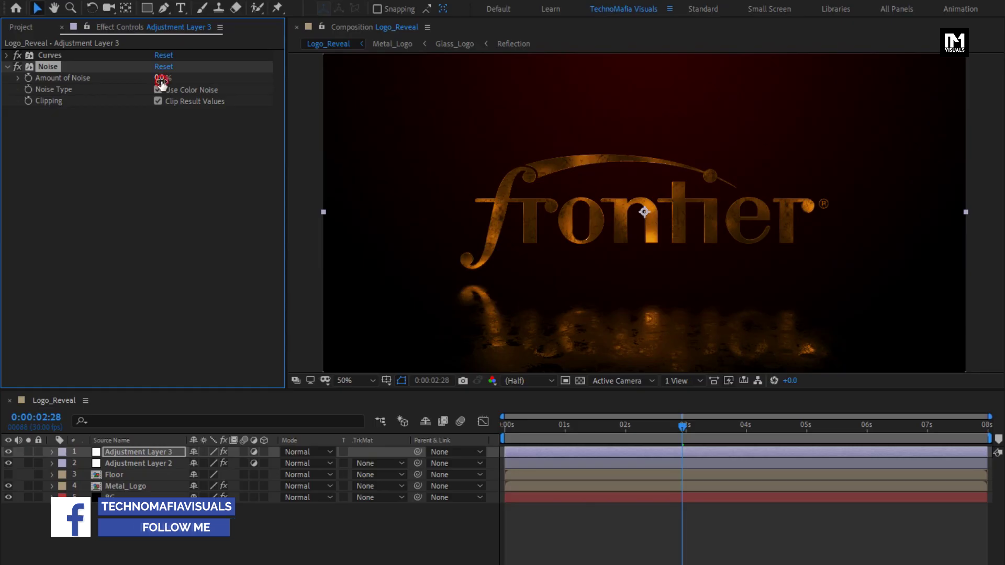
left_click(160, 80)
type("7")
key("Return")
left_click_drag(505, 425, 661, 429)
Keyframe the Metal_Logo layer's Scale at 100% at the start of the timeline.
left_click(146, 485)
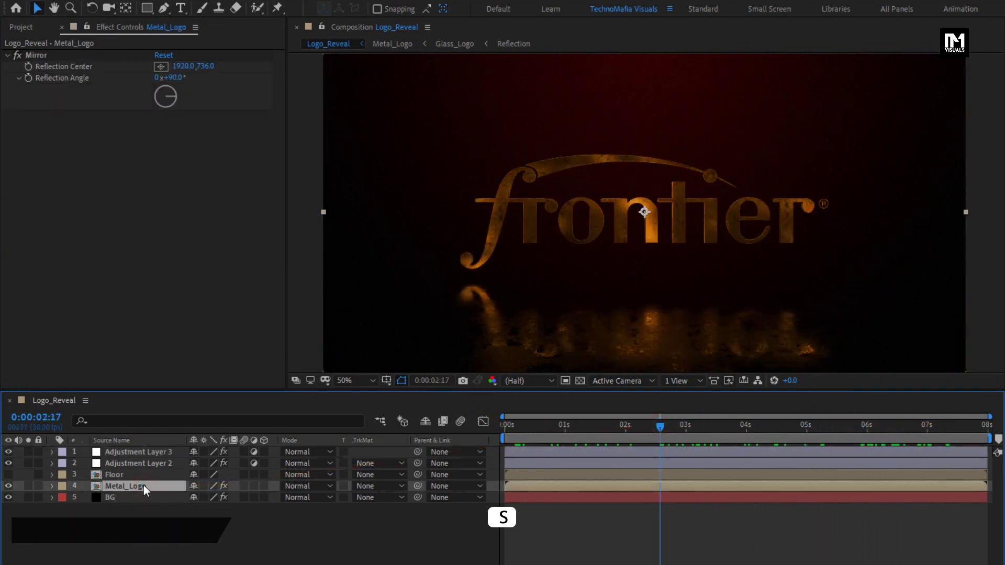
key("s")
left_click(499, 430)
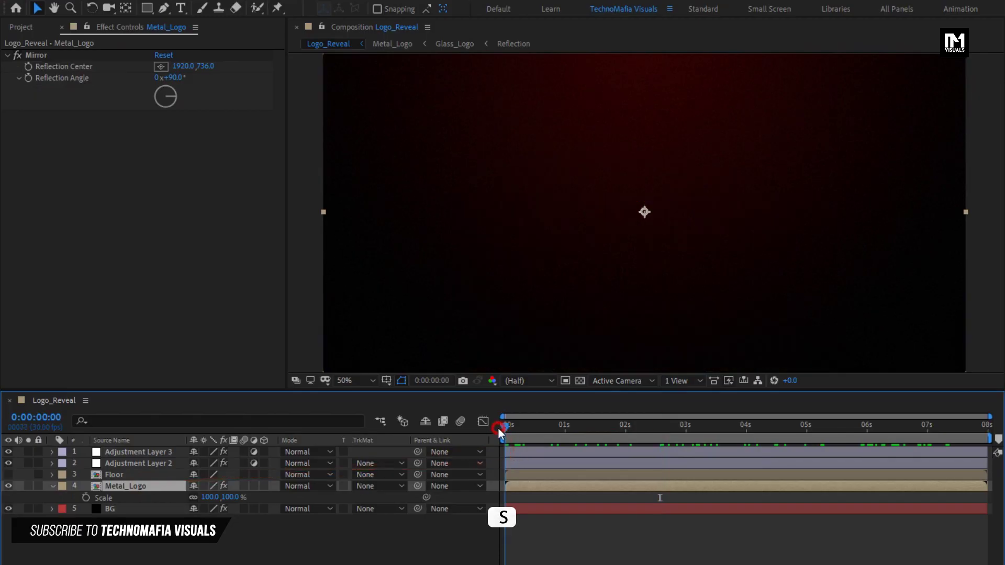
left_click(86, 497)
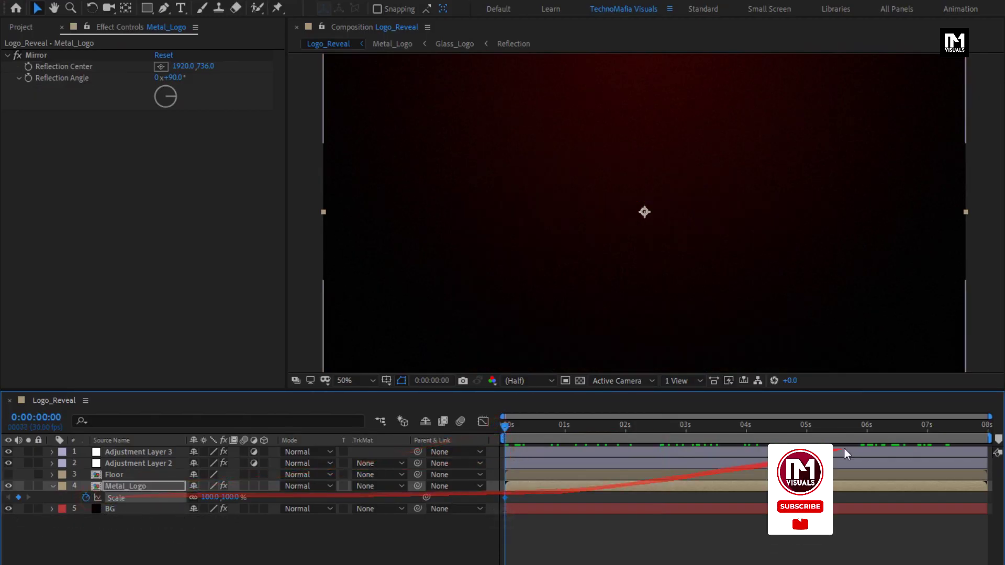
Keyframe the Metal_Logo layer's Scale at 110% at 0:00:07:29 and play the animation from the start.
left_click_drag(896, 426, 988, 429)
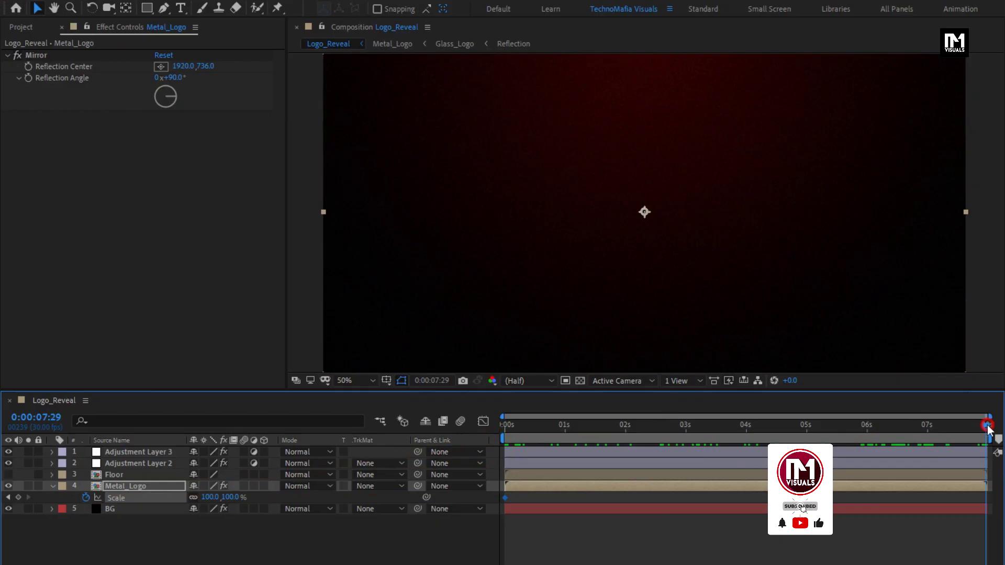
left_click(231, 497)
type("110")
key("Return")
left_click(501, 437)
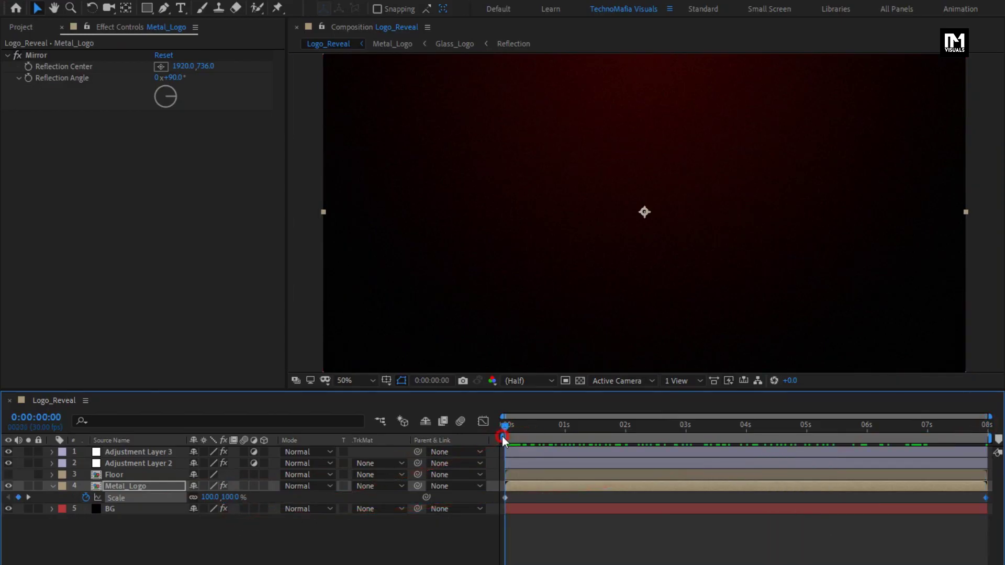
left_click(52, 486)
key("space")
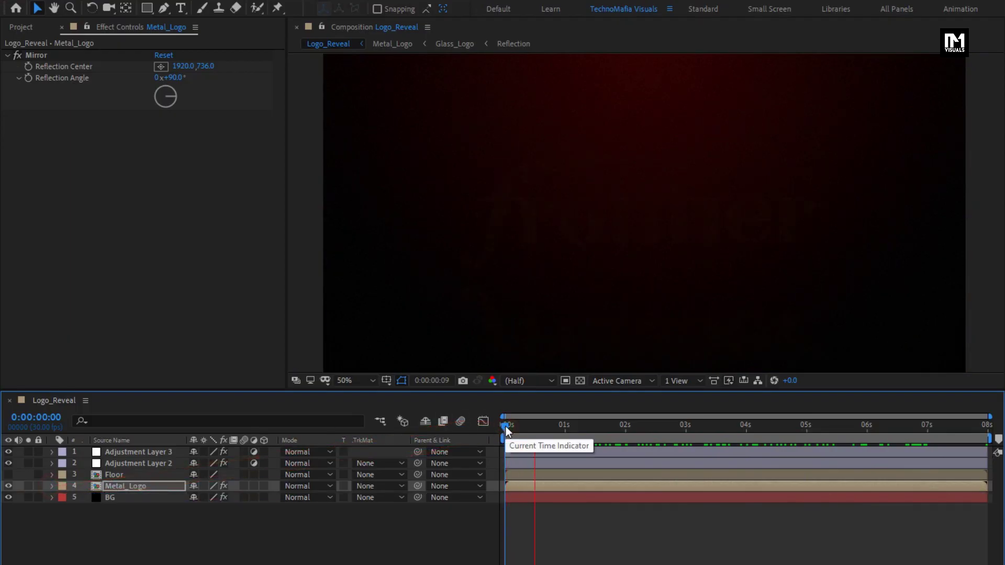